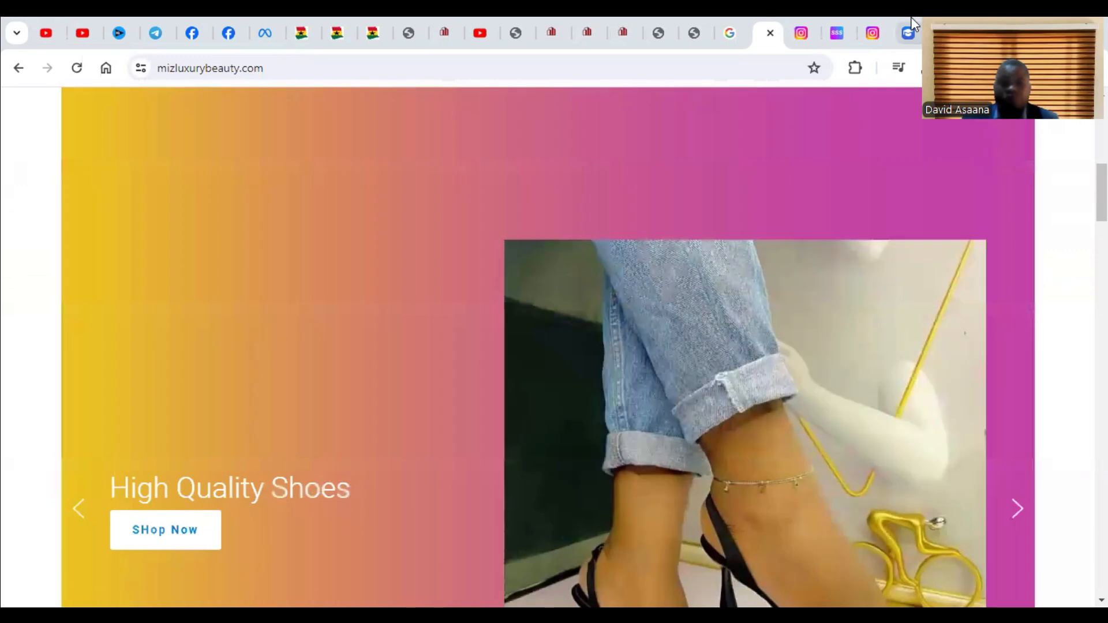
Open the Smart Slider website, smartslider3.com, from the Google results for "smart slider" and look over its home page.
click(912, 25)
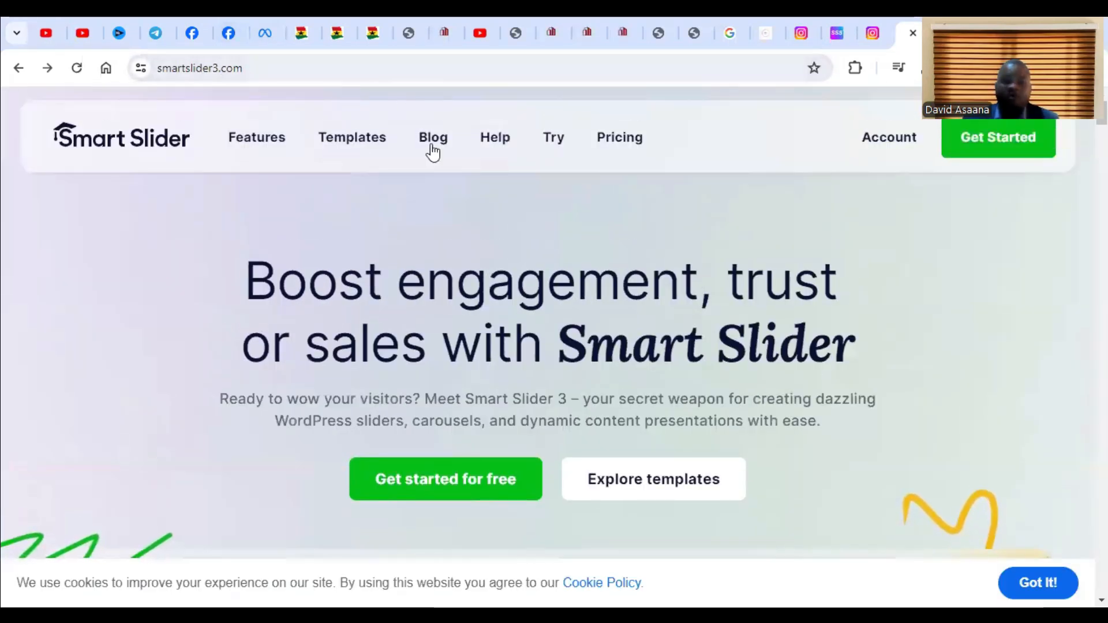
scroll(559, 268, down, 5)
scroll(563, 270, up, 5)
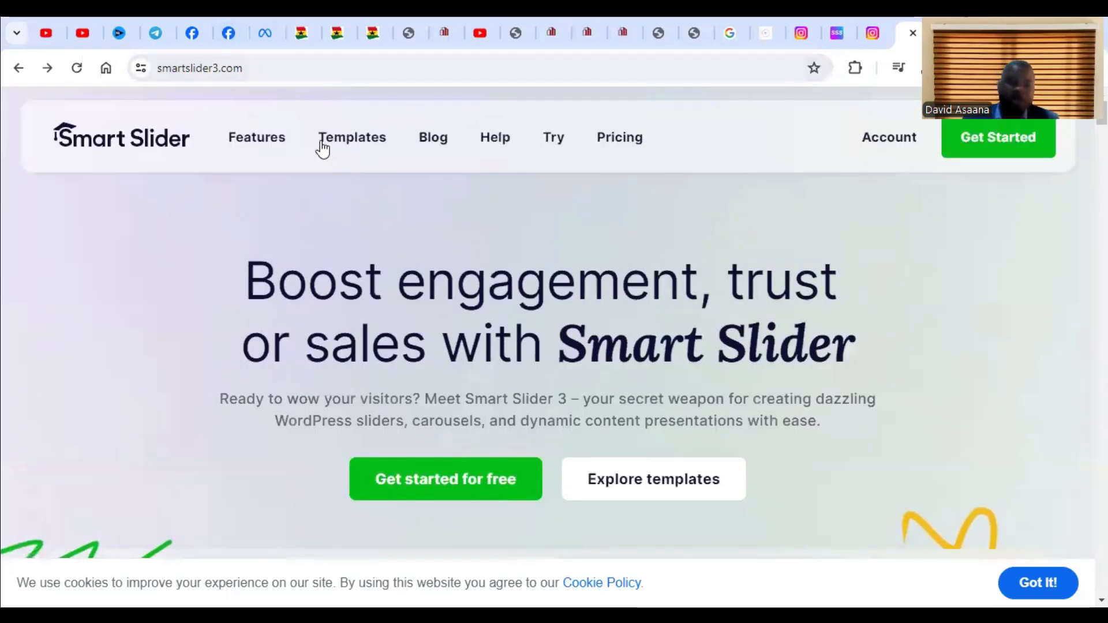
click(19, 71)
scroll(307, 188, down, 3)
scroll(254, 267, up, 3)
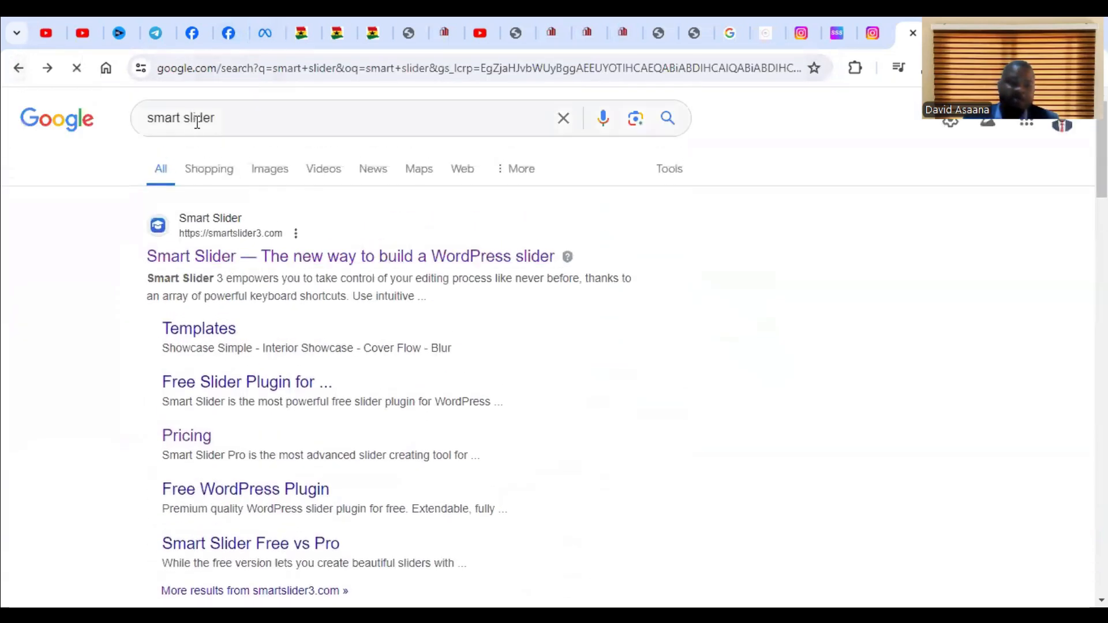
click(219, 256)
scroll(719, 348, down, 5)
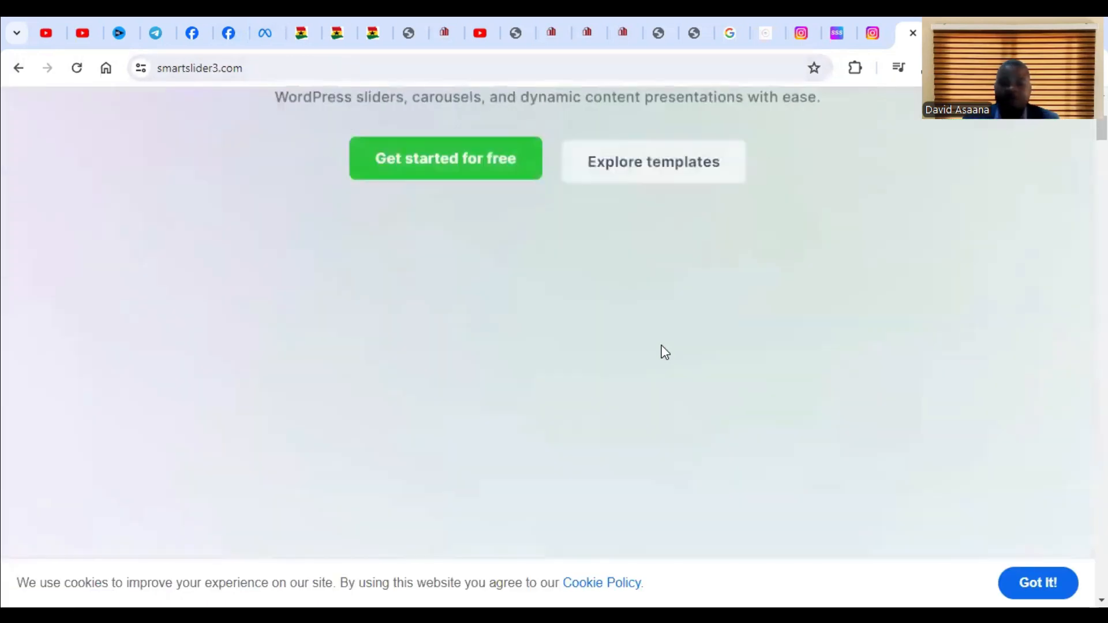
scroll(660, 346, up, 5)
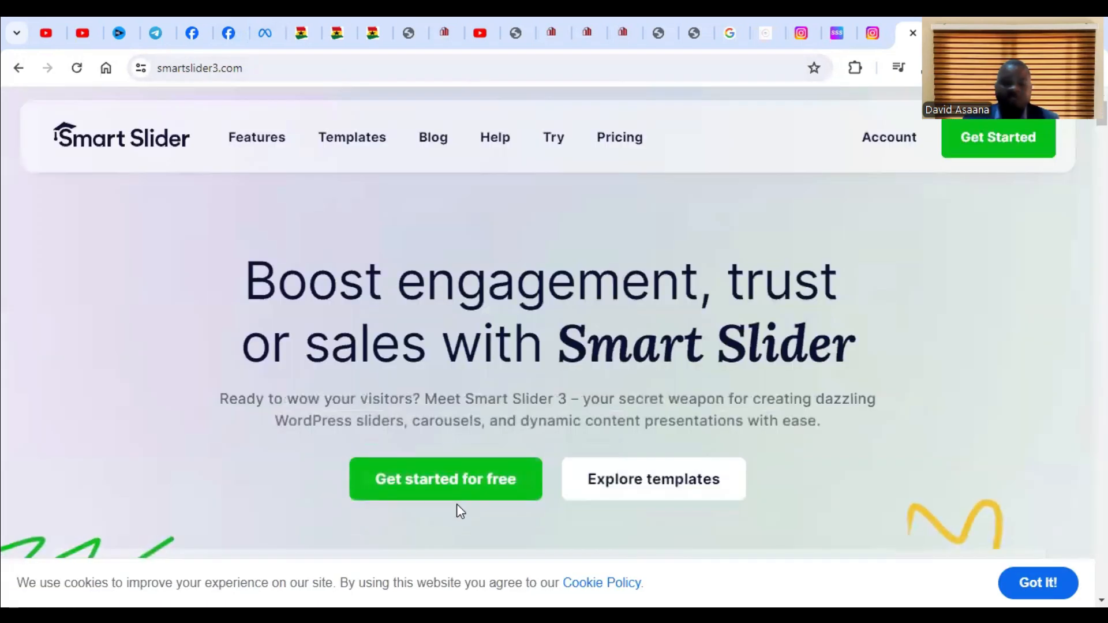
Choose to get started for free on the Smart Slider site and find the Free plan's download option among the pricing plans.
click(478, 488)
scroll(581, 433, down, 4)
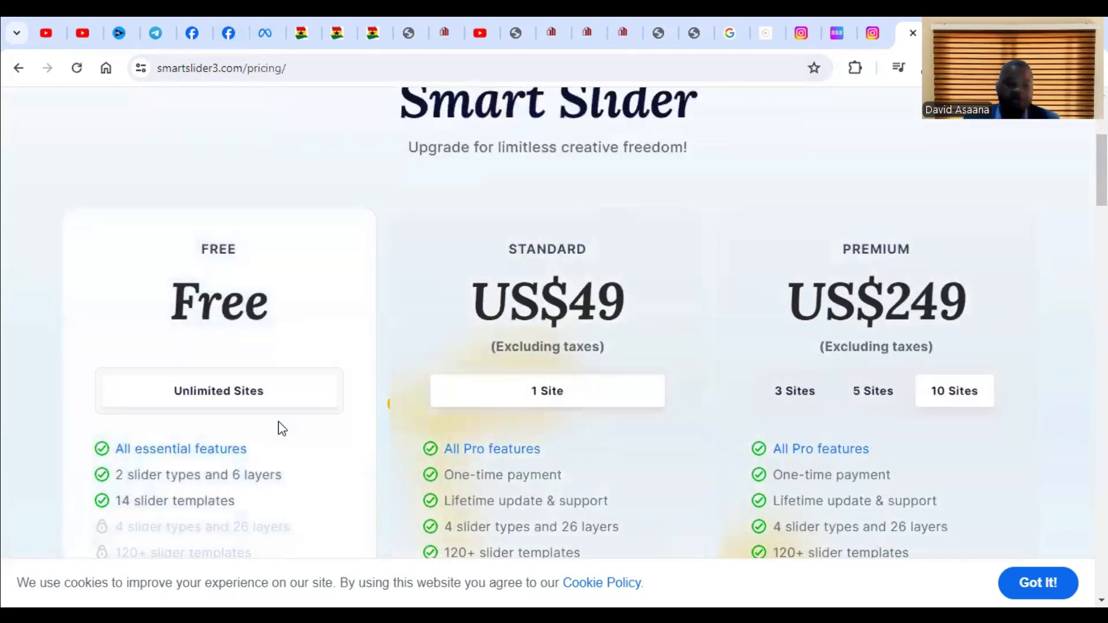
scroll(246, 383, down, 4)
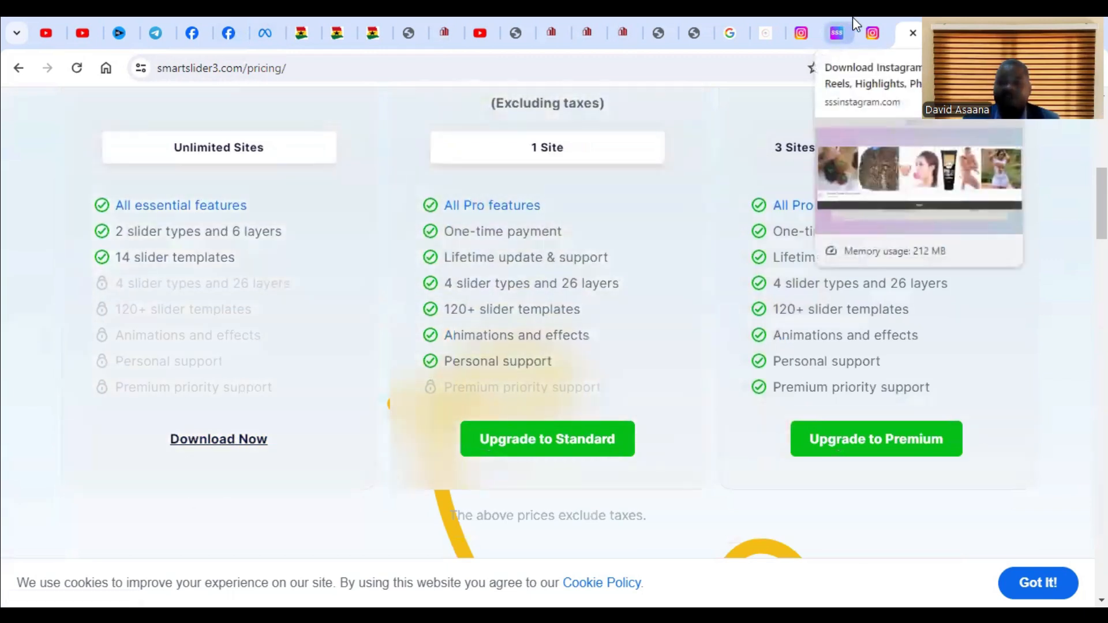
Switch to the colmakconstruction.com WordPress admin and open the upload form for adding a new plugin.
click(413, 32)
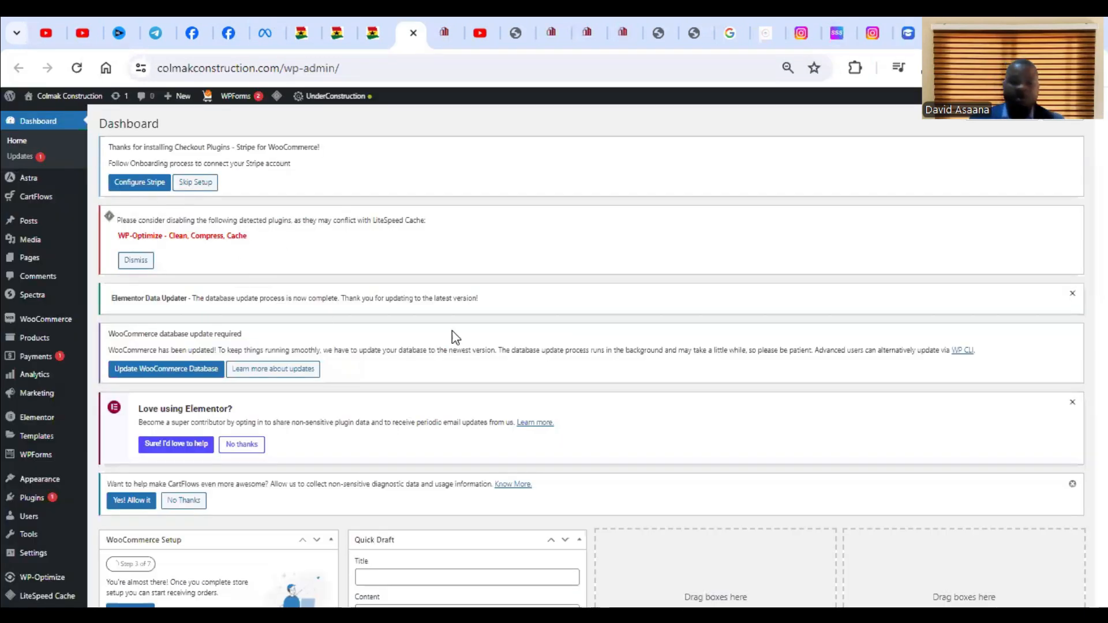
scroll(452, 332, down, 3)
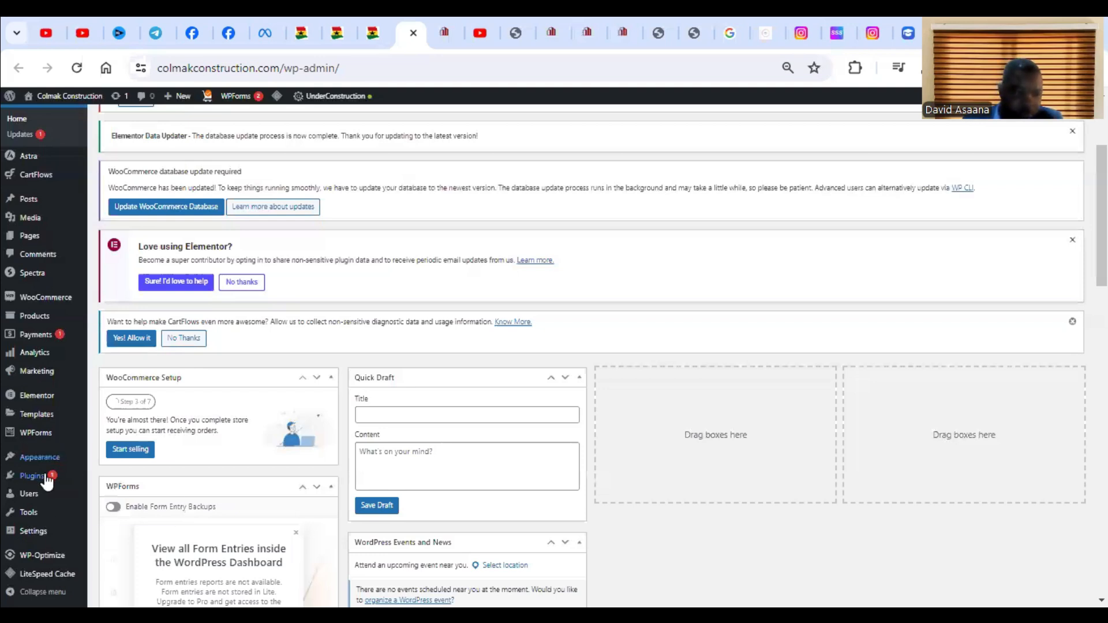
mouse_move(44, 476)
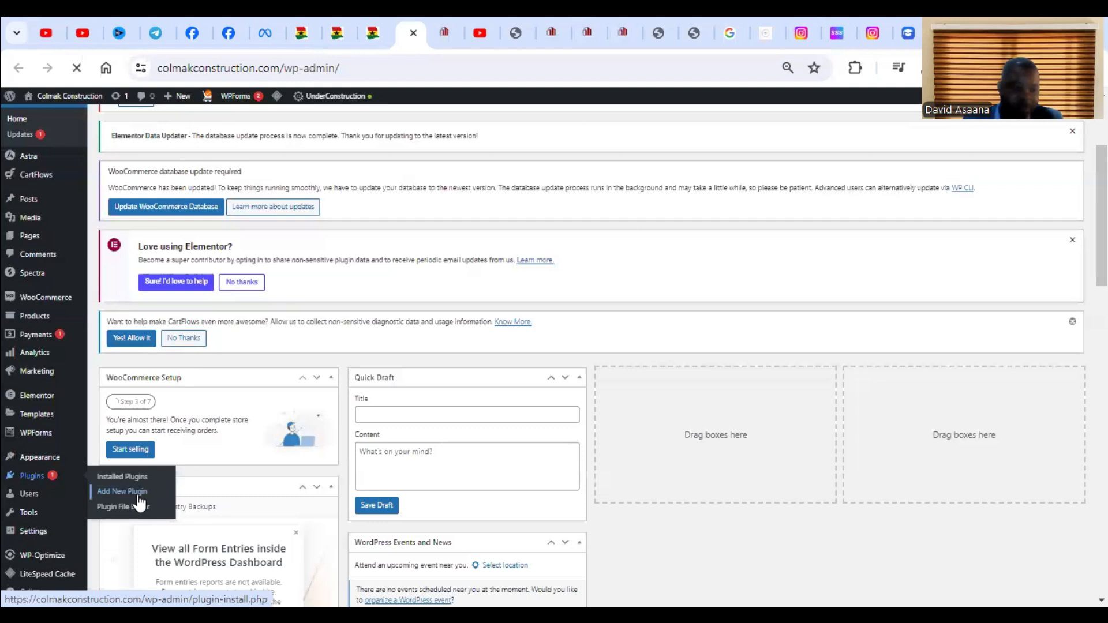
click(139, 500)
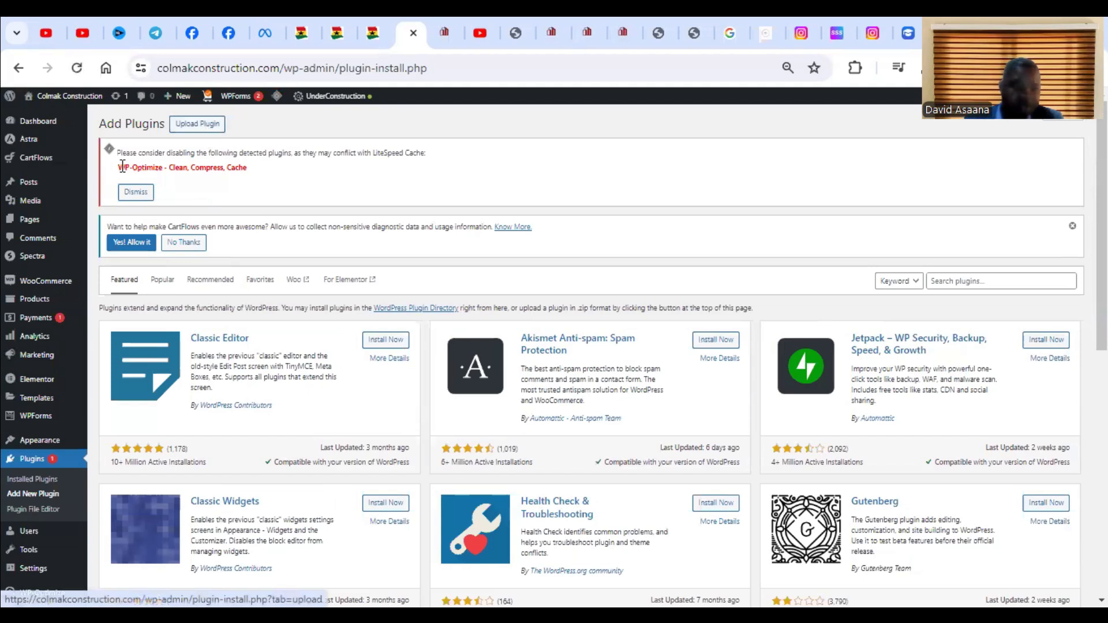
click(205, 124)
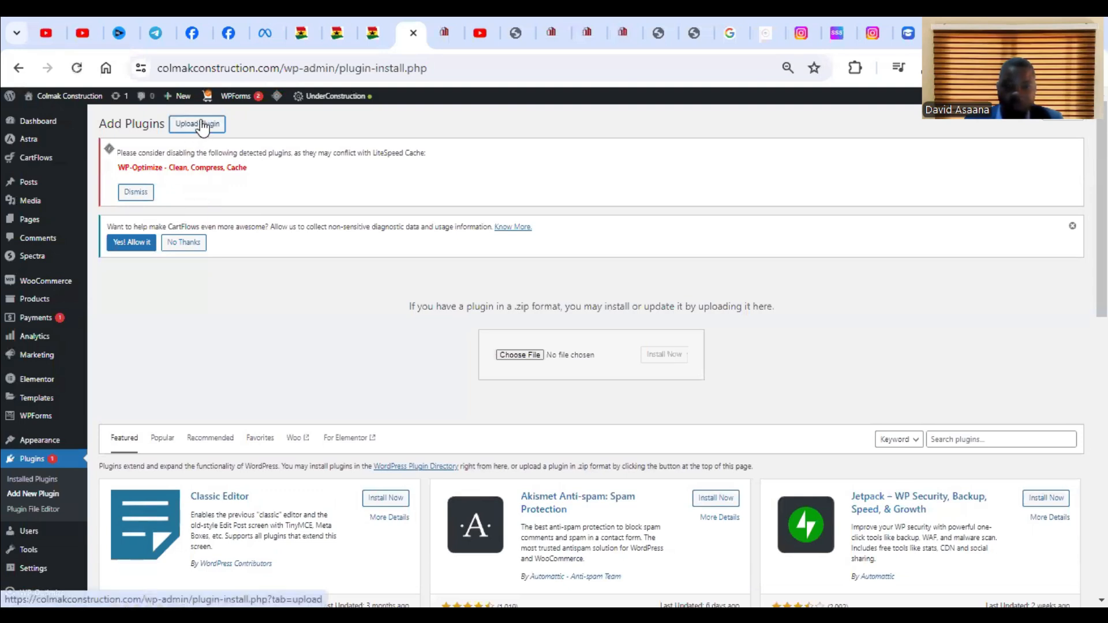
Start choosing the plugin file and browse to the WORD PRESS folder inside WEB DEVELOPMENT on the Desktop.
click(528, 356)
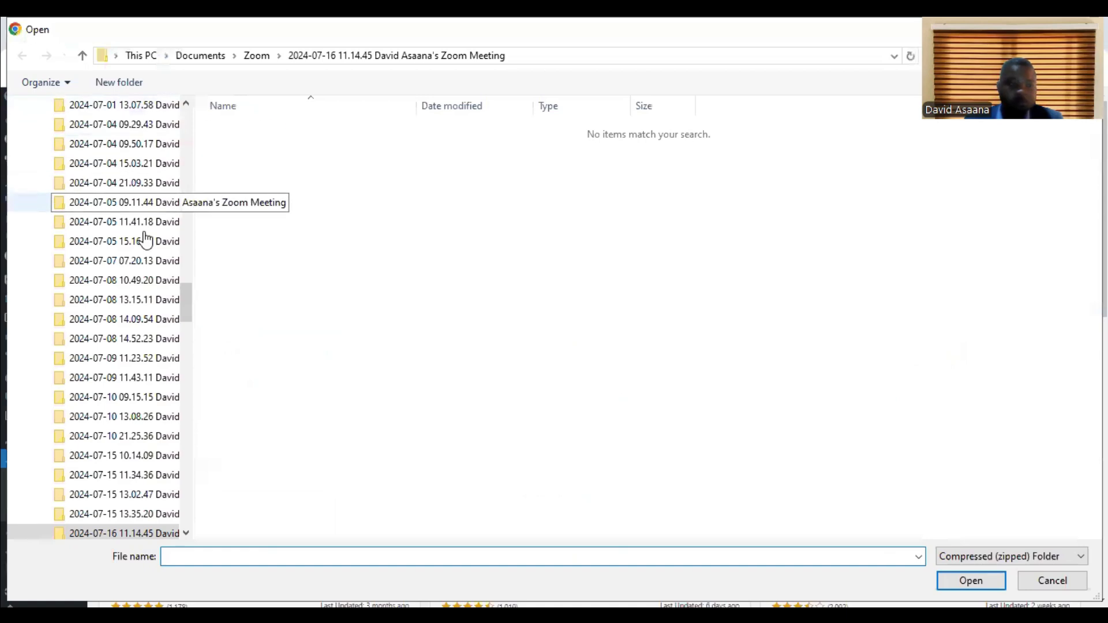
drag(184, 297, 206, 121)
click(75, 131)
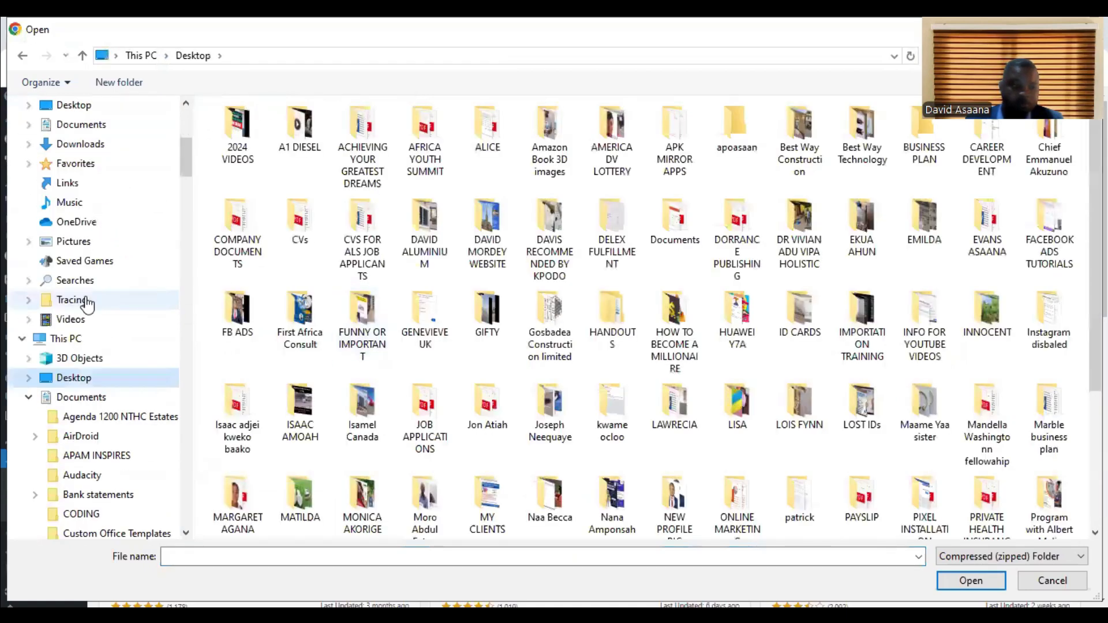
scroll(88, 287, up, 3)
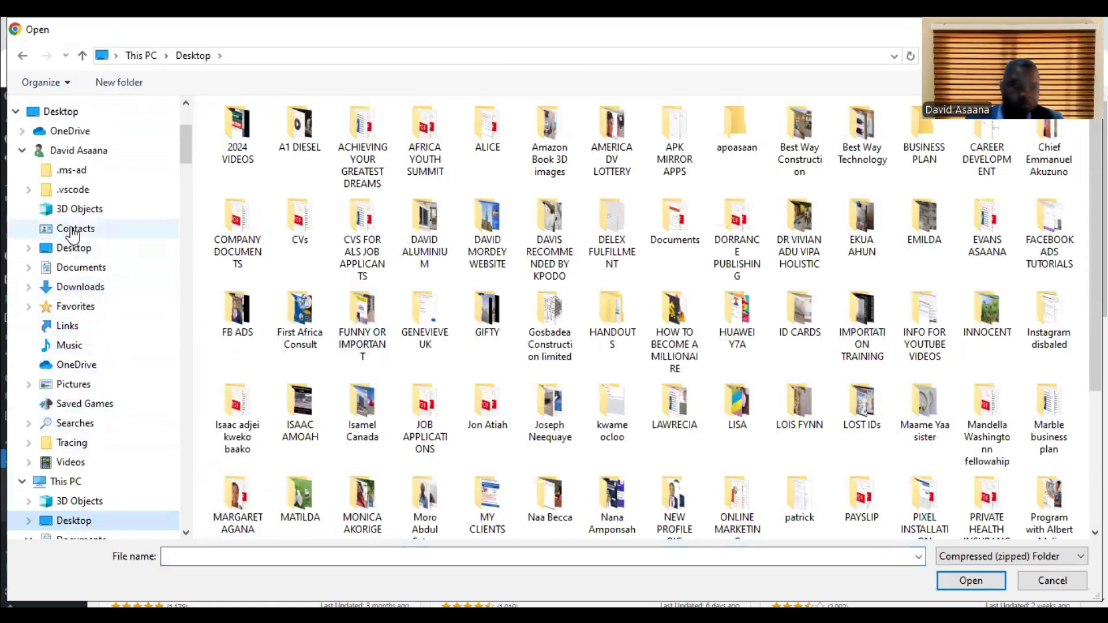
click(89, 253)
scroll(366, 489, down, 15)
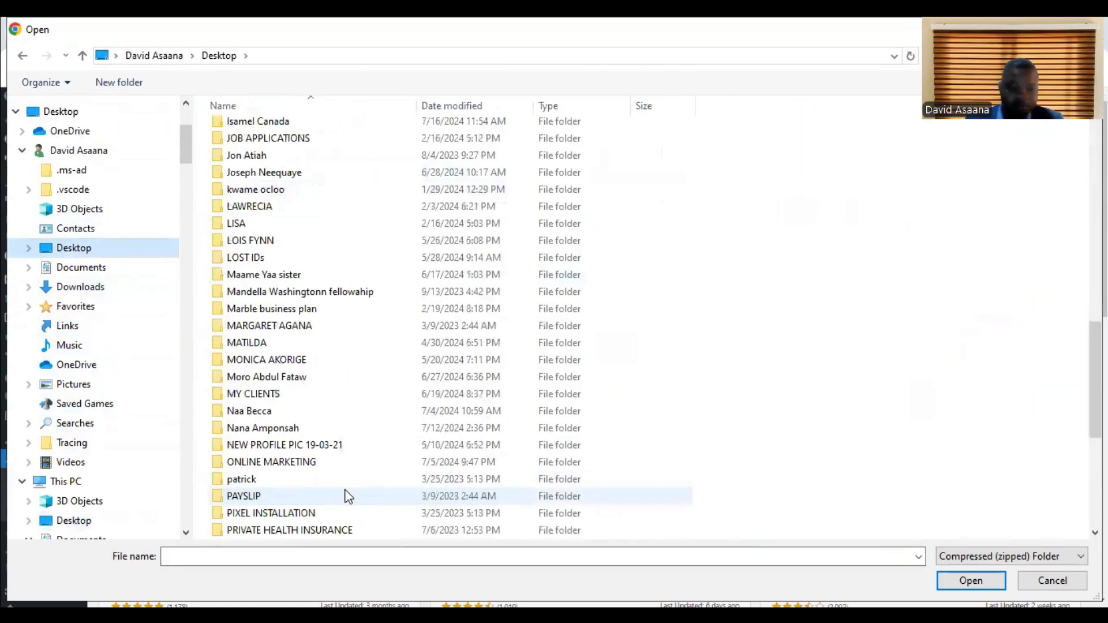
double_click(283, 447)
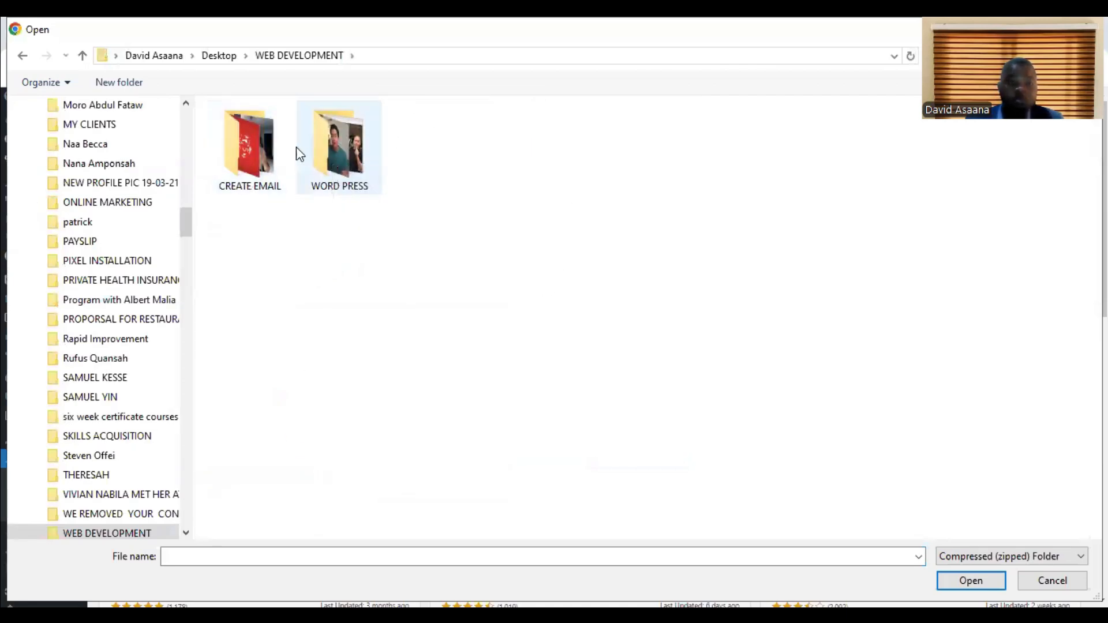
double_click(344, 154)
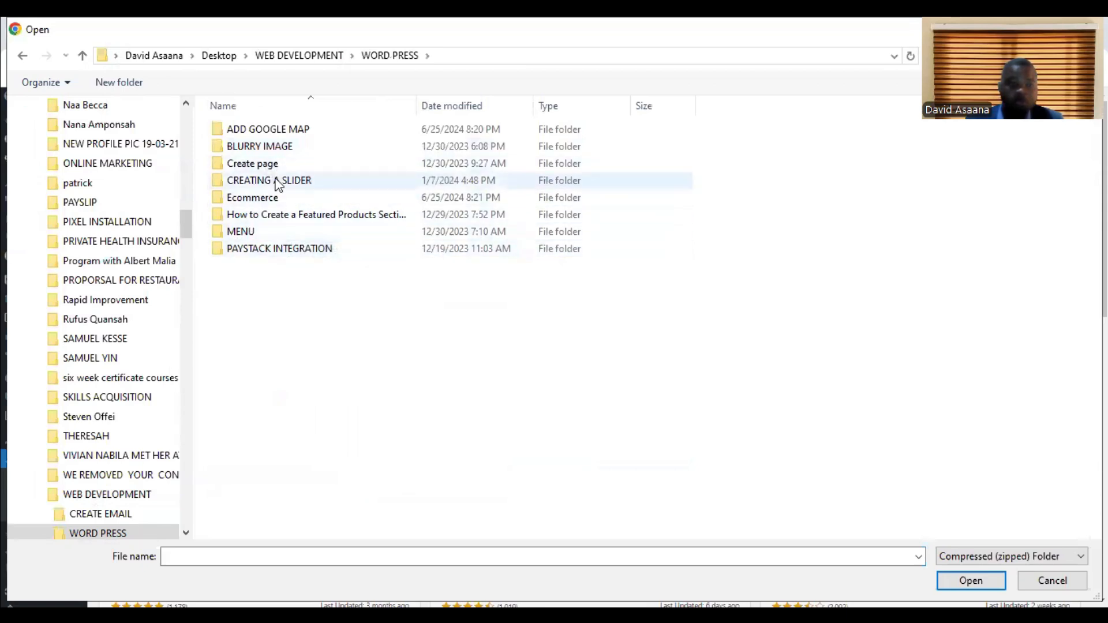
Select the smart-slider-3 zip file from the CREATING A SLIDER folder and install it as a plugin.
click(293, 183)
click(296, 187)
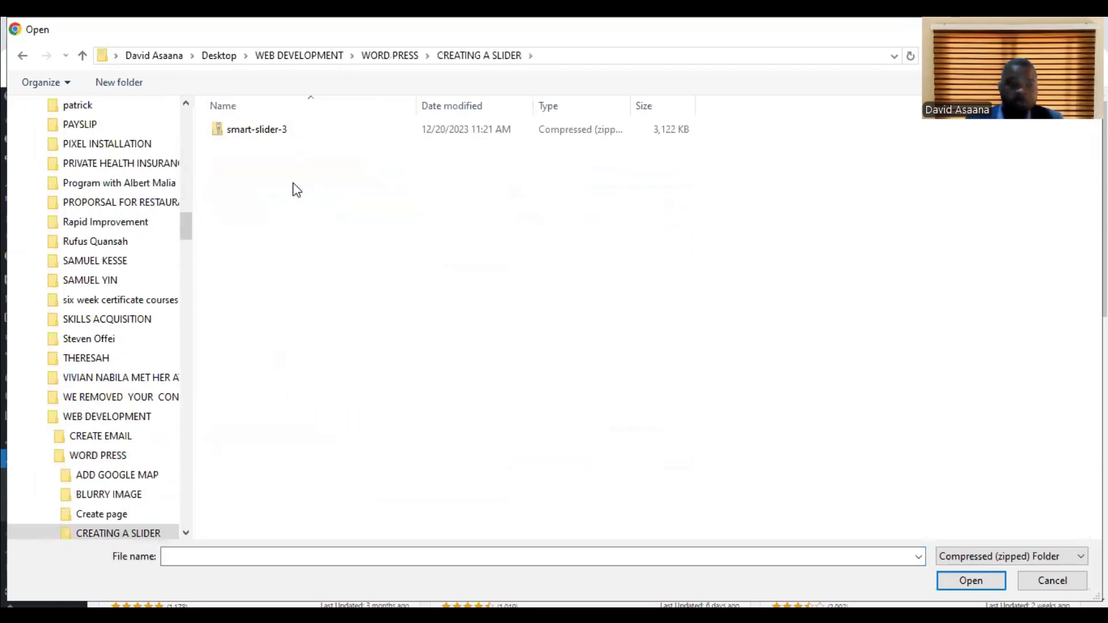
click(311, 133)
key(Return)
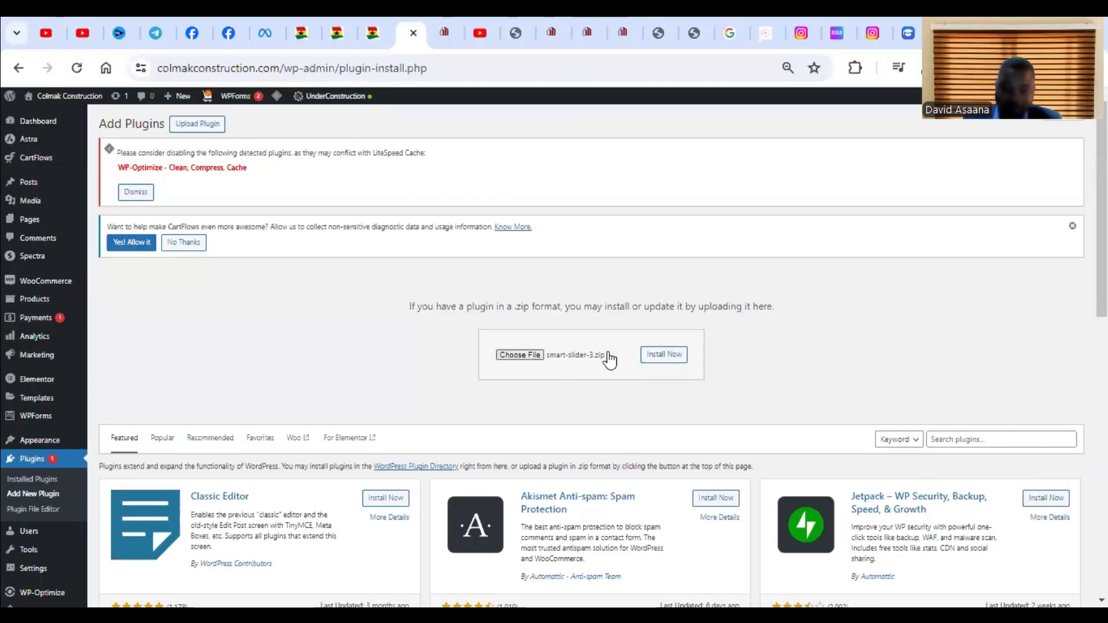
click(675, 363)
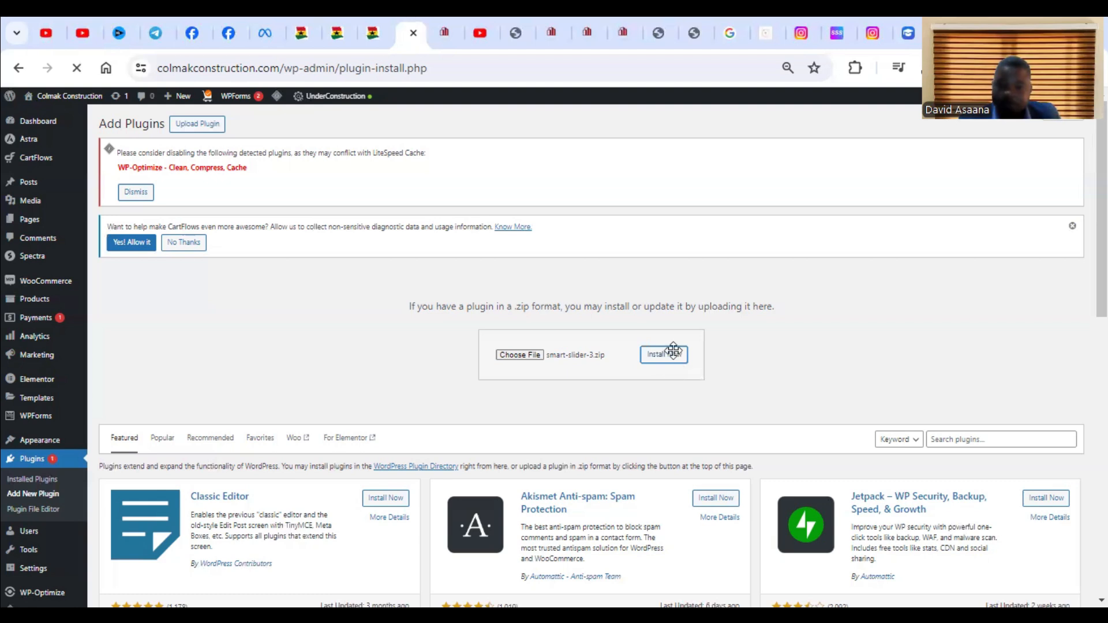
Switch back to the Smart Slider pricing page and download the free version of the plugin.
click(914, 16)
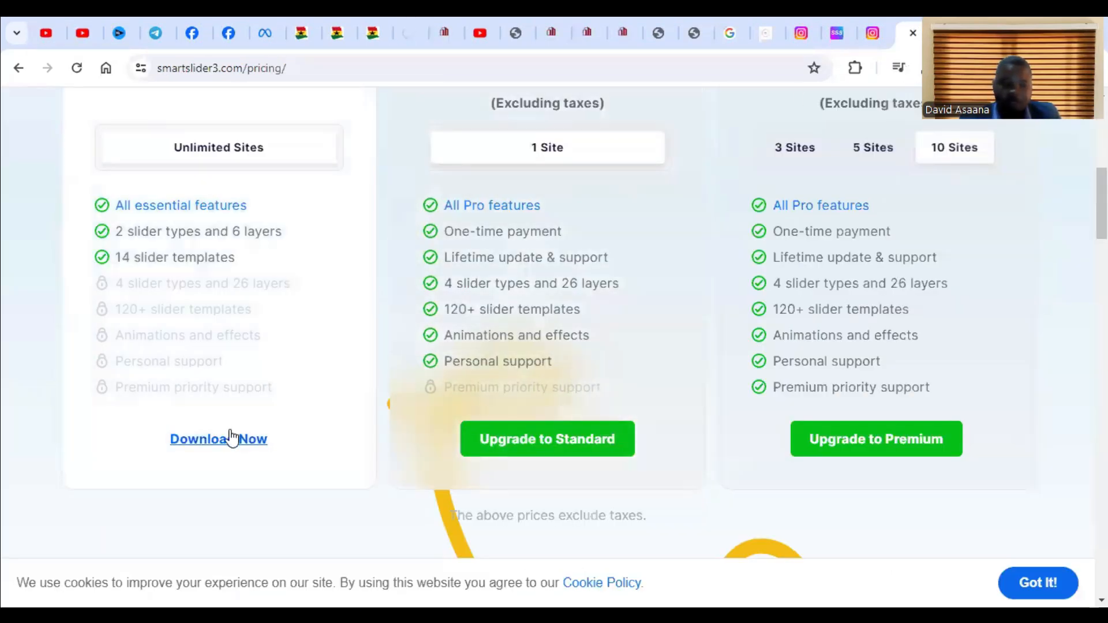
click(229, 439)
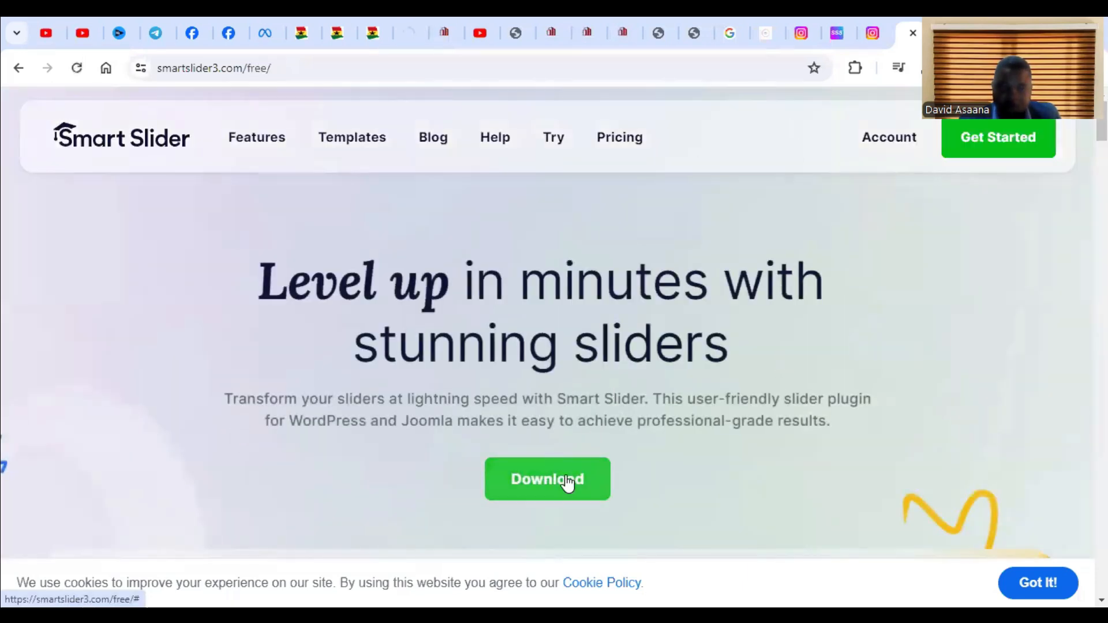
click(567, 483)
scroll(318, 406, down, 2)
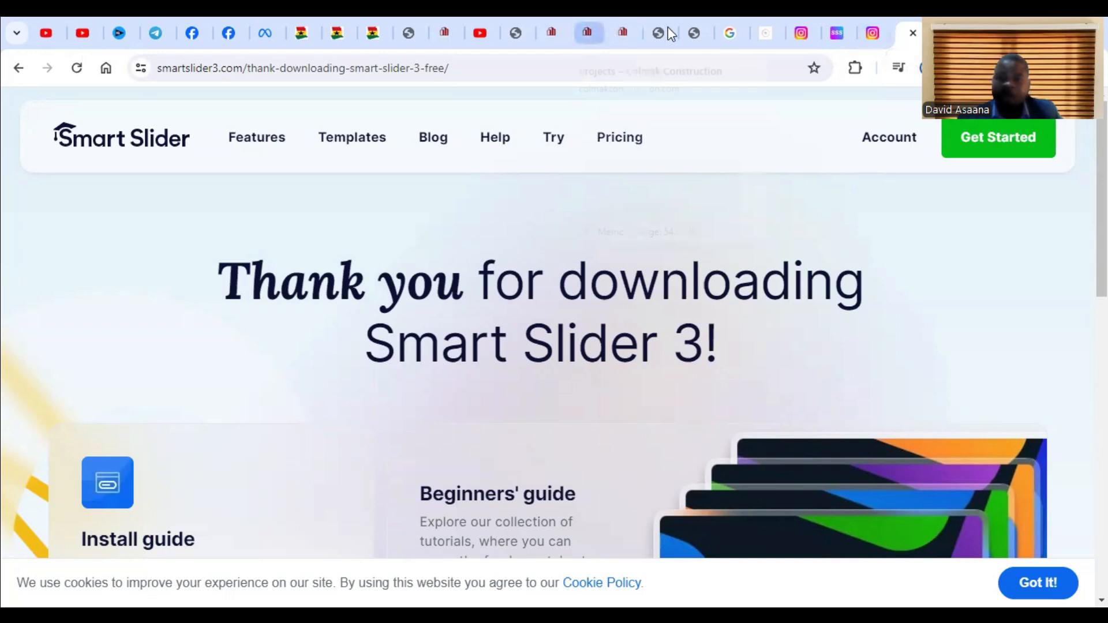
Return to the WordPress plugin installation page and activate the installed Smart Slider 3 plugin.
click(407, 18)
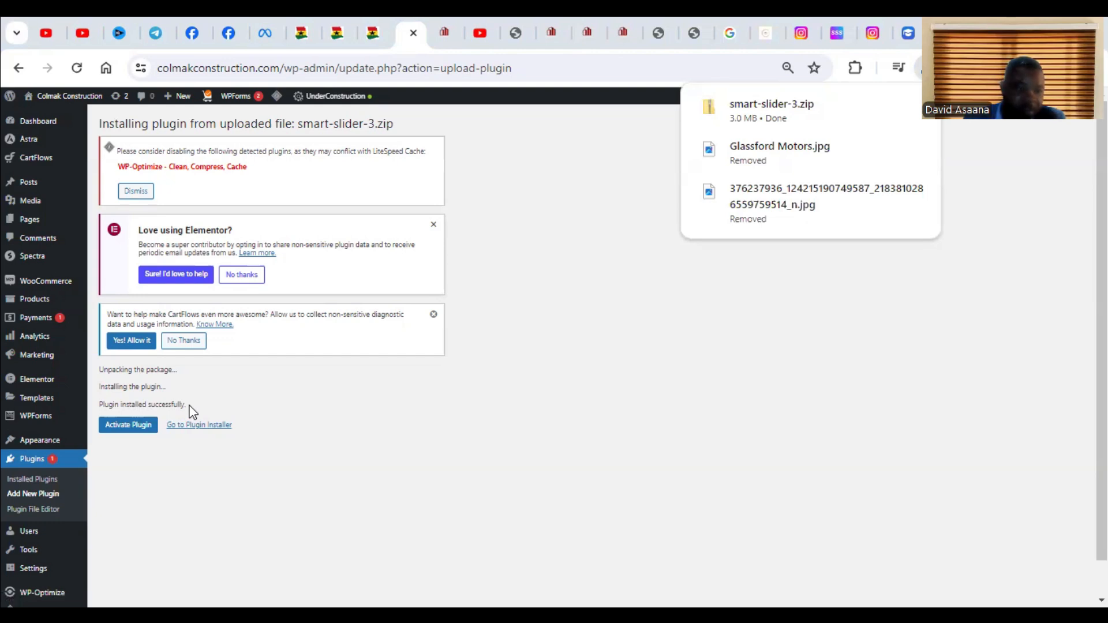
click(130, 425)
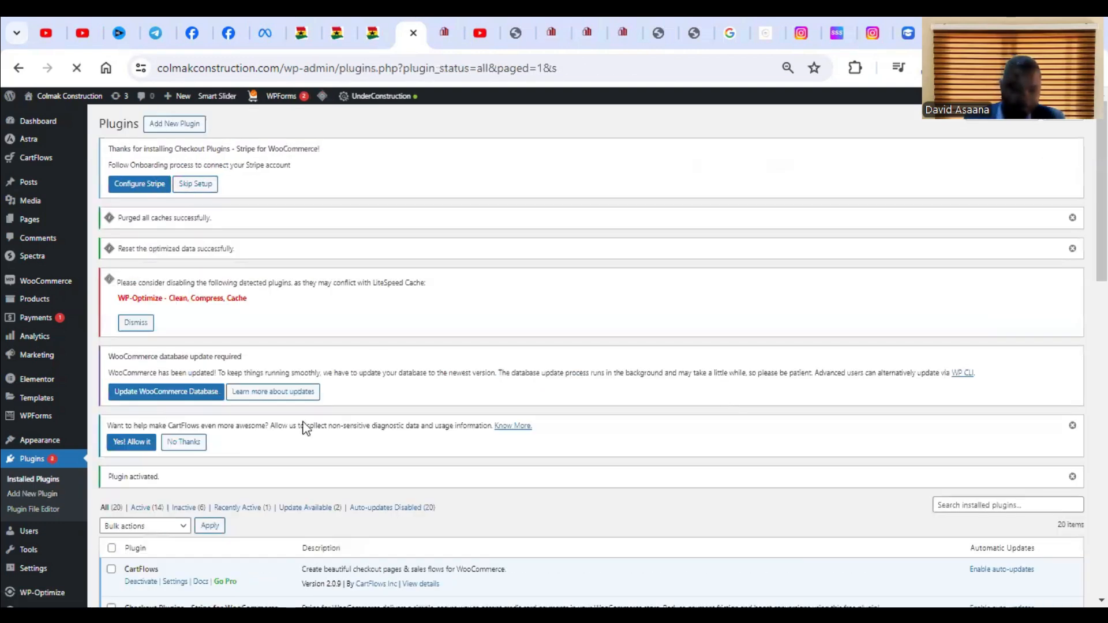
scroll(404, 375, down, 5)
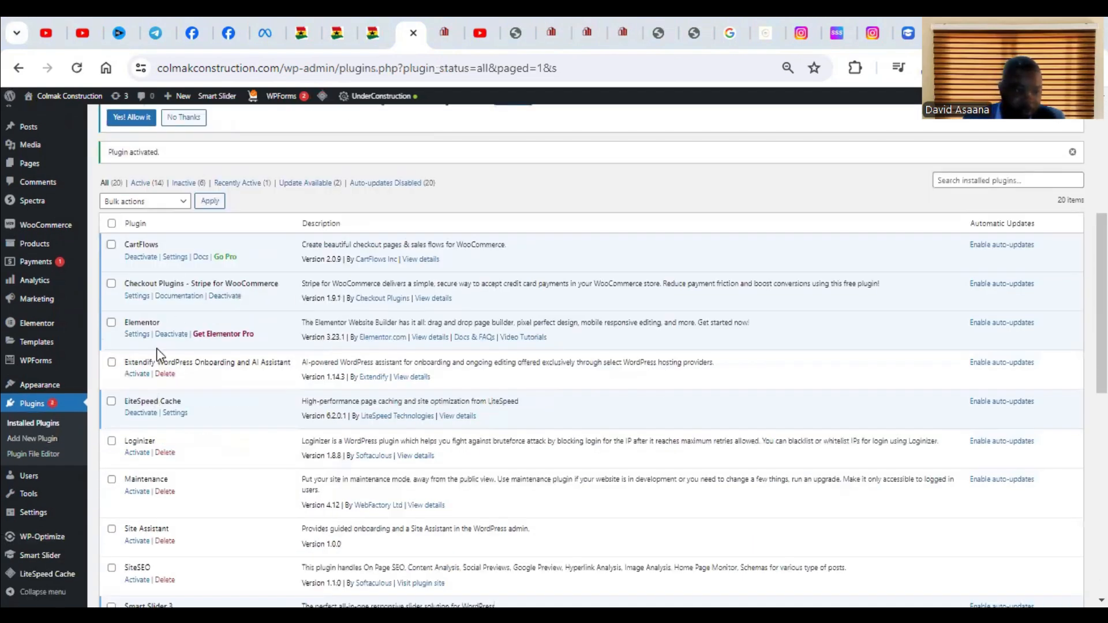
Open Smart Slider's dashboard page from the WordPress admin and look over the Smart Slider 3 welcome screen.
mouse_move(46, 557)
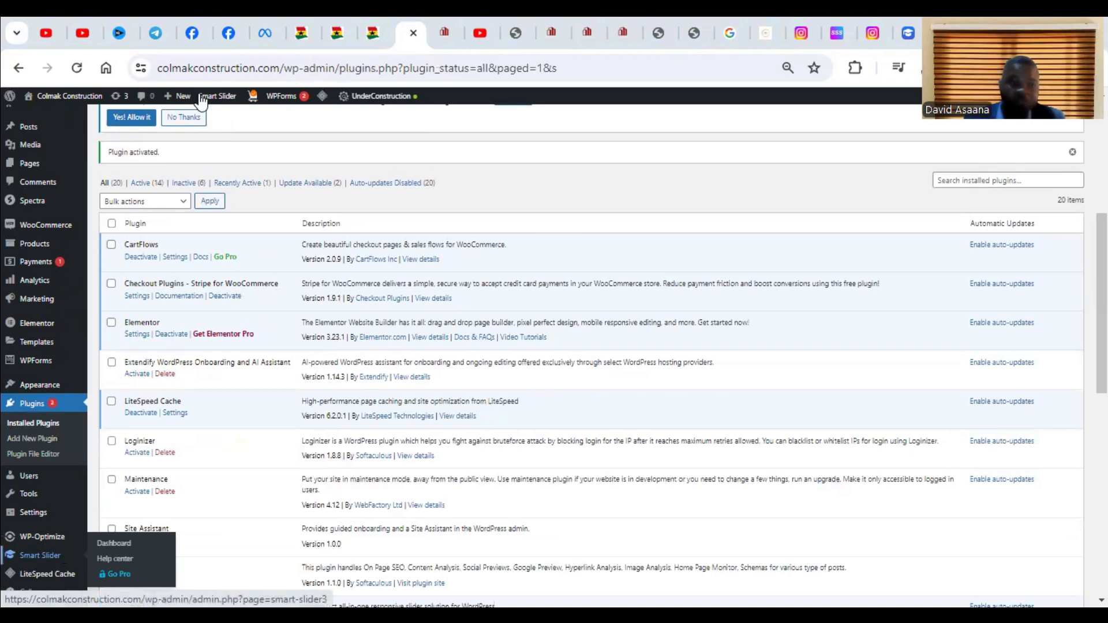
mouse_move(222, 98)
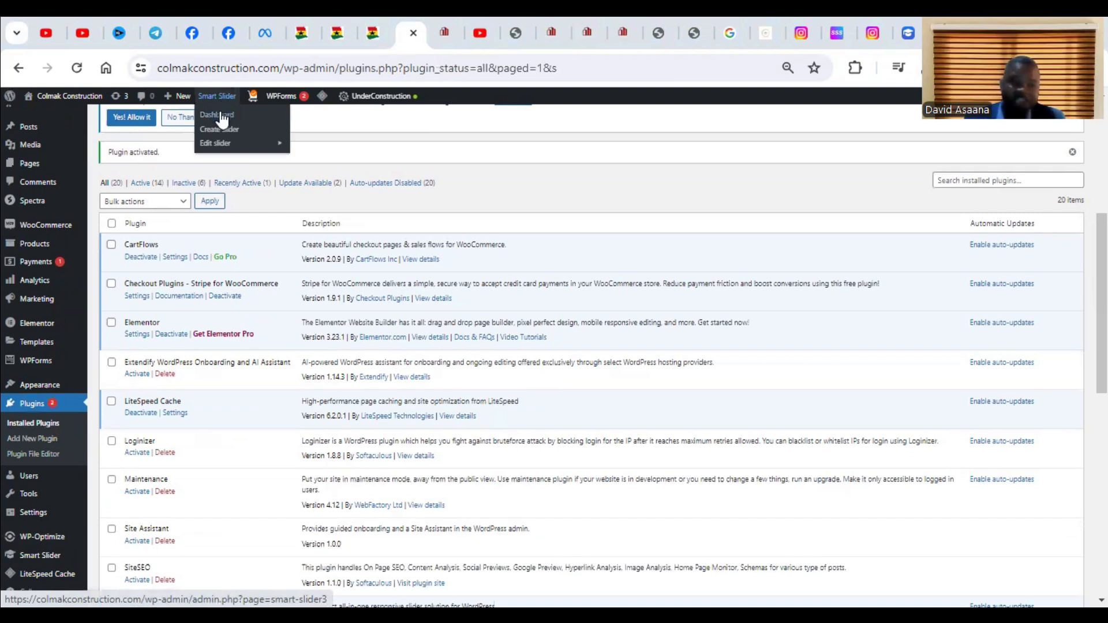
click(222, 118)
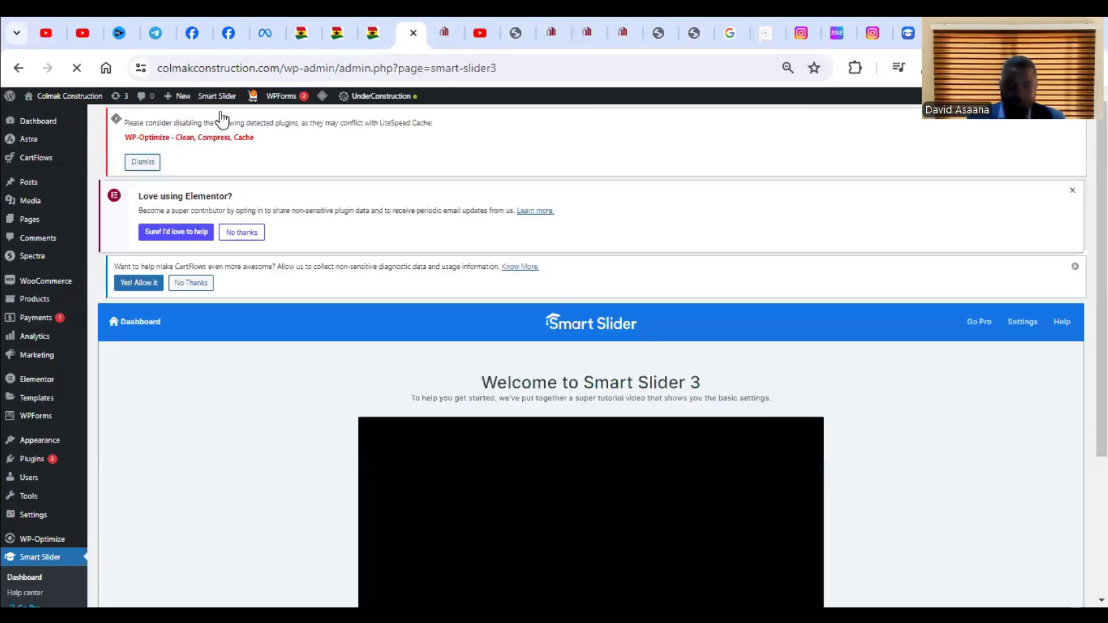
scroll(487, 355, down, 3)
scroll(486, 368, up, 2)
scroll(488, 361, down, 2)
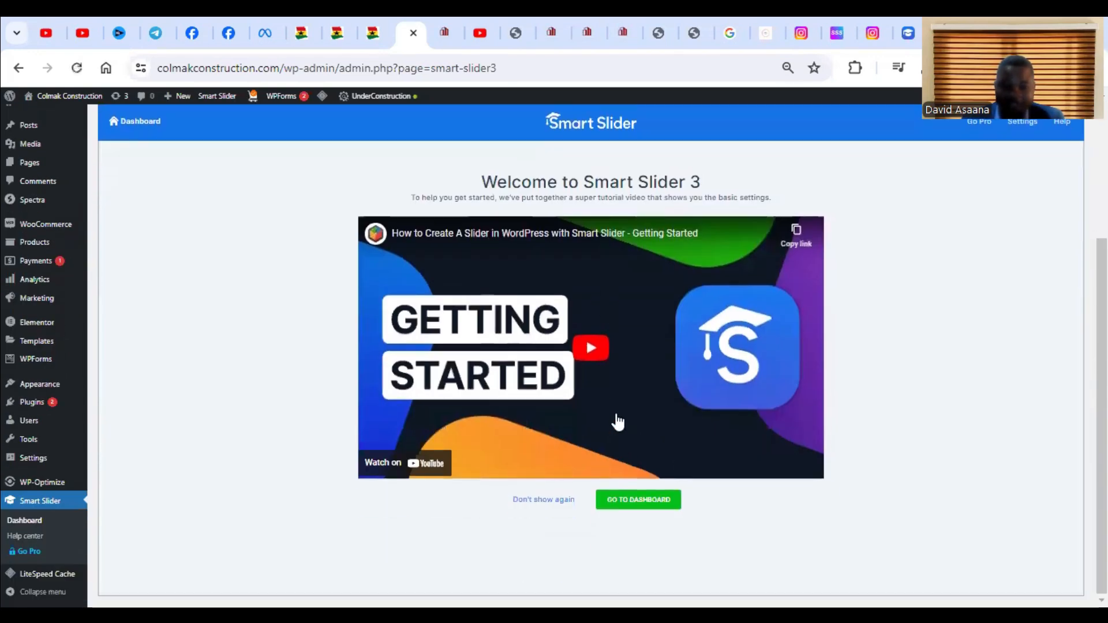
scroll(616, 404, up, 3)
scroll(598, 369, down, 3)
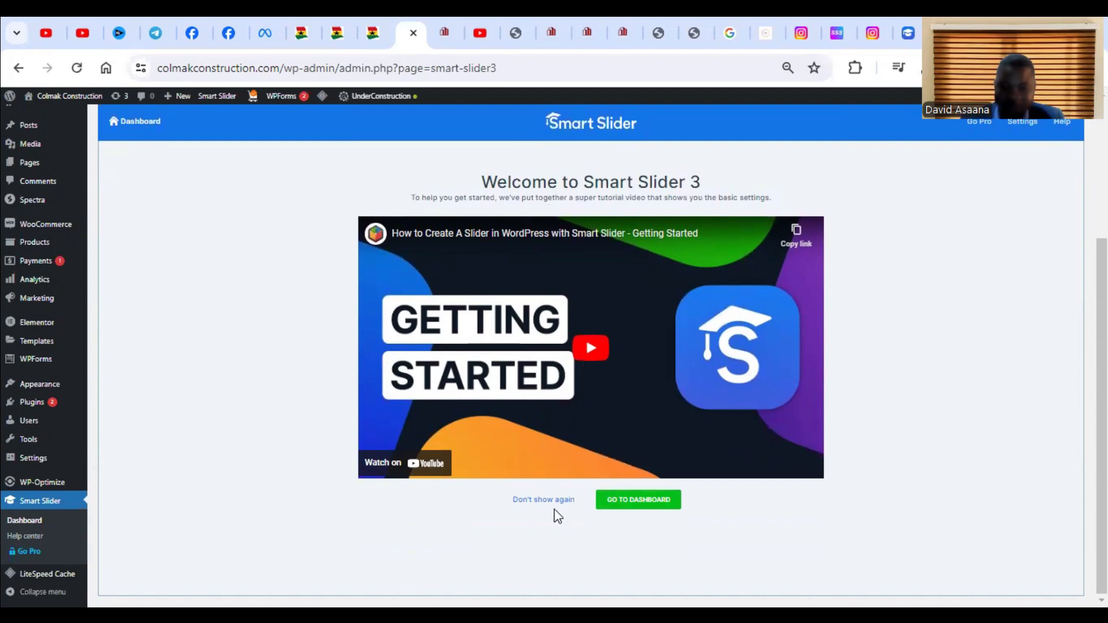
Go to the Smart Slider dashboard and start a new project from a template.
click(649, 504)
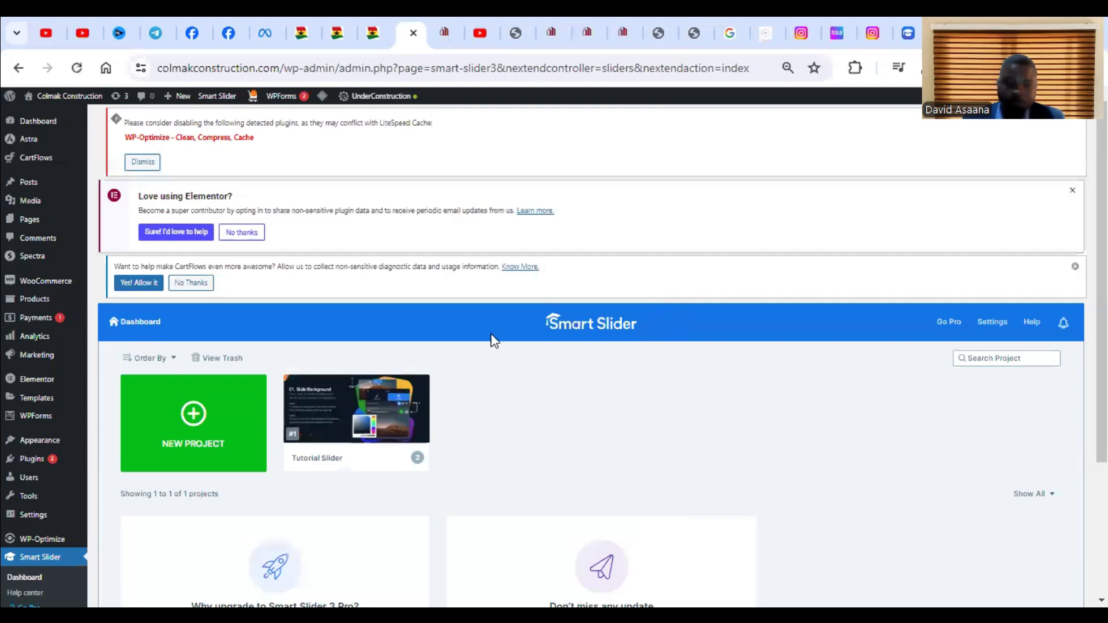
scroll(491, 339, down, 3)
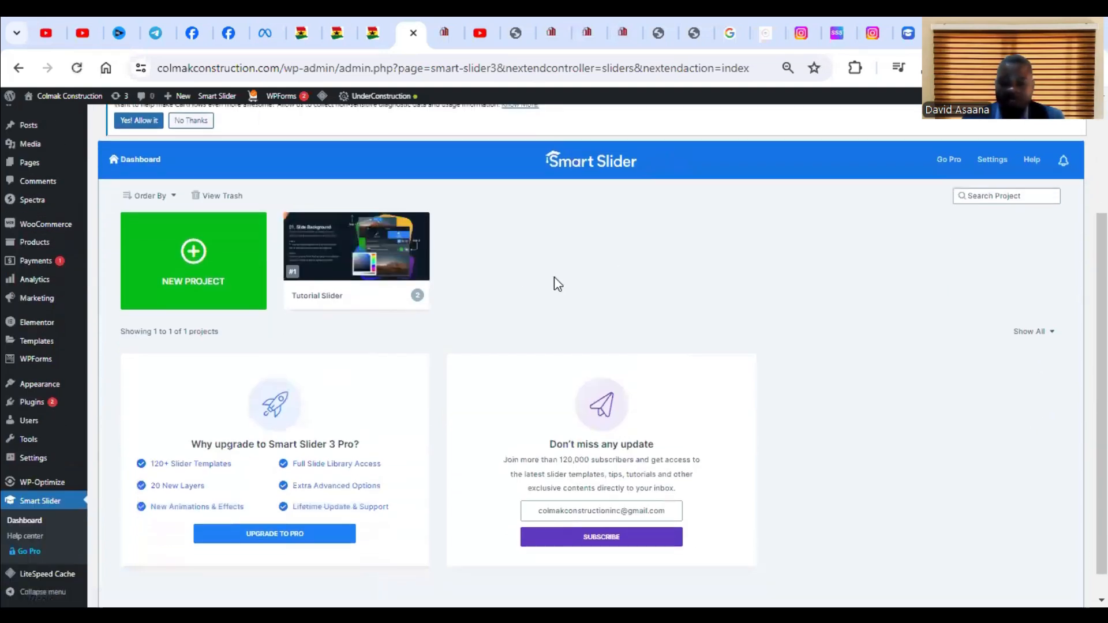
click(189, 266)
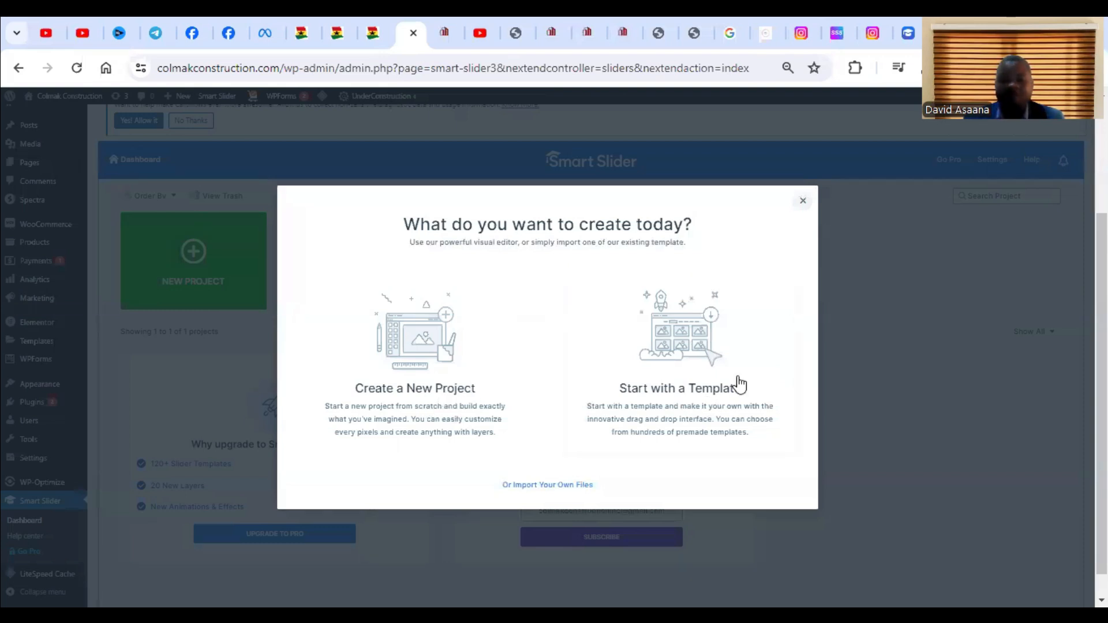
click(667, 366)
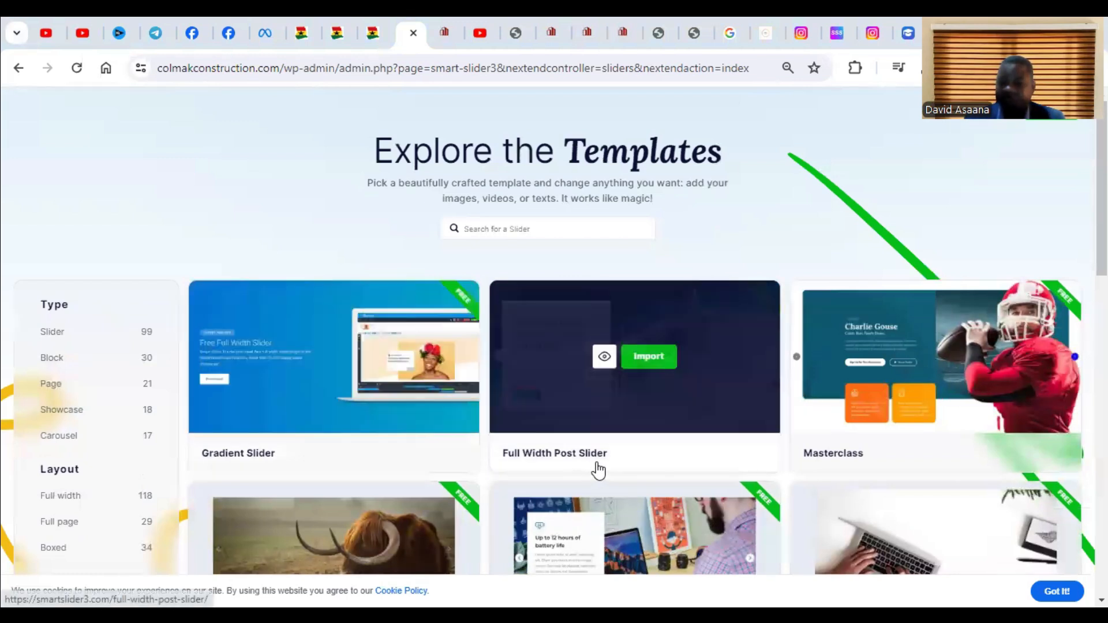
Browse the slider templates, import the free Gradient Slider template, and dismiss the community subscription prompt.
scroll(910, 418, down, 4)
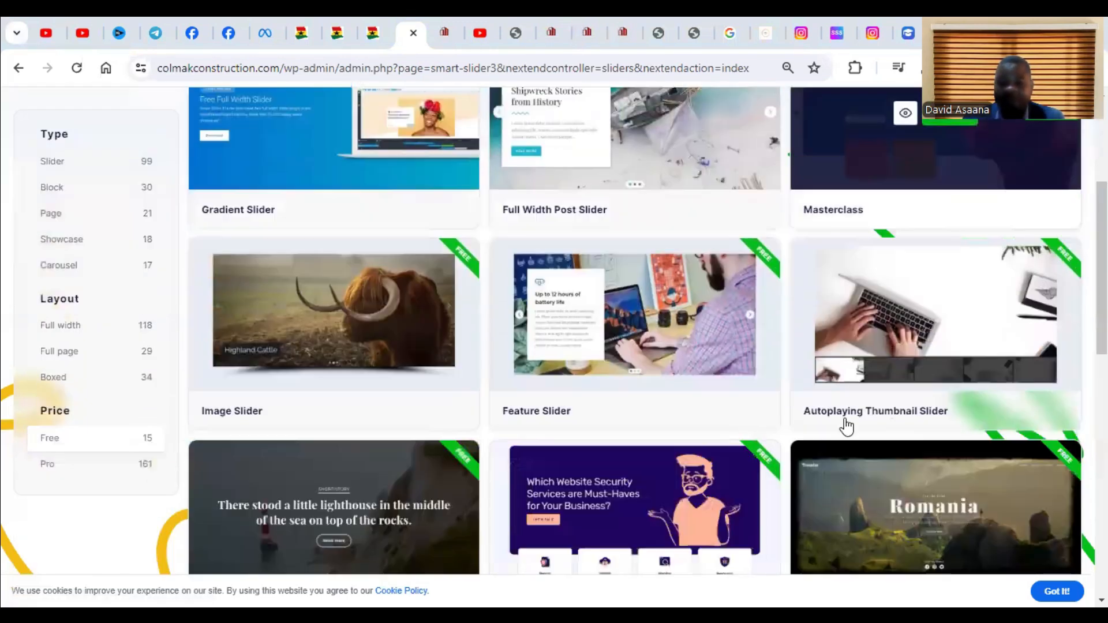
scroll(580, 432, up, 3)
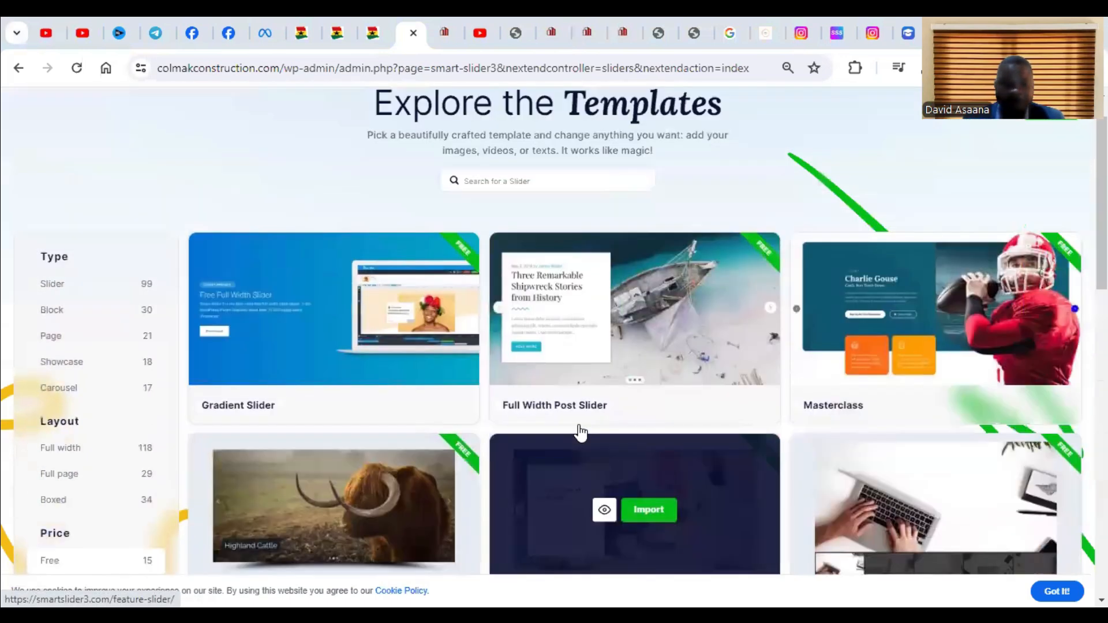
scroll(580, 432, up, 1)
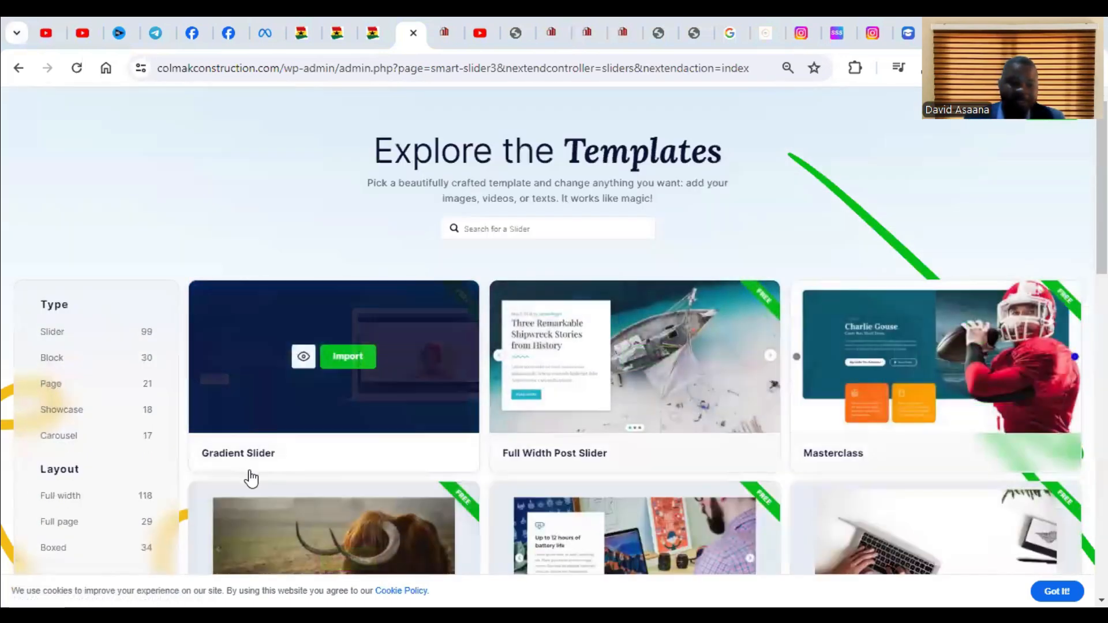
click(348, 361)
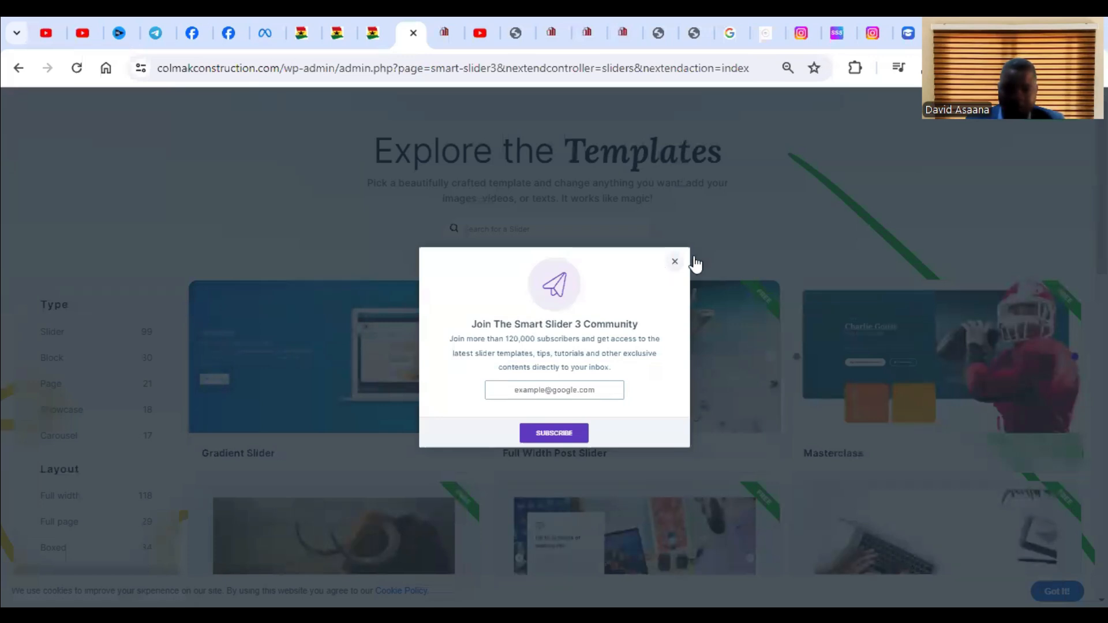
click(675, 262)
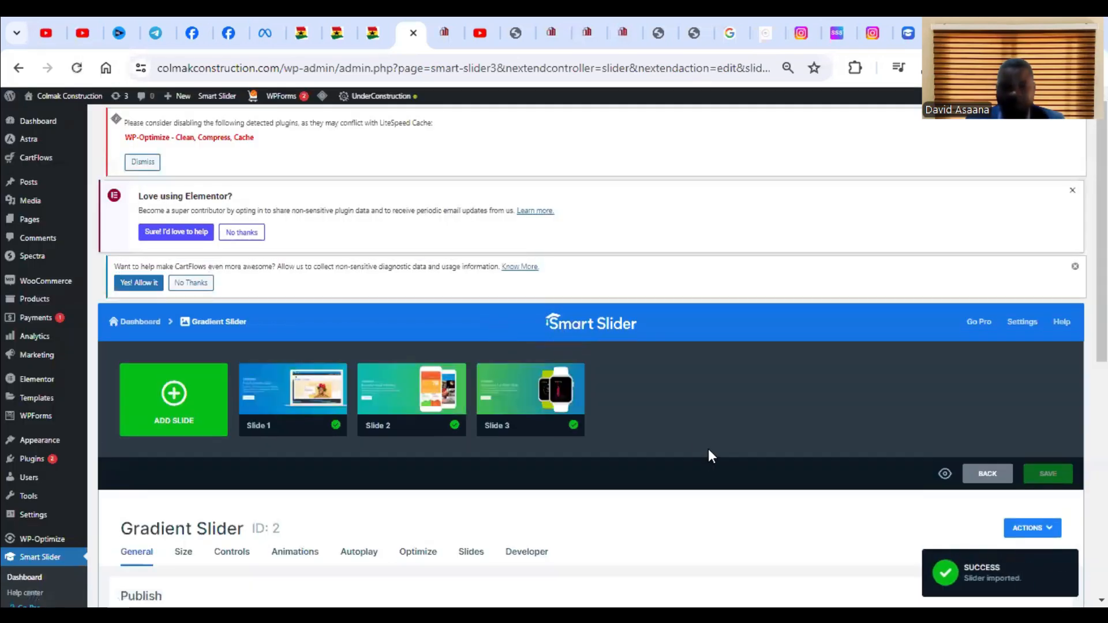
Look over the imported Gradient Slider project and open Slide 1 for editing.
scroll(427, 401, down, 3)
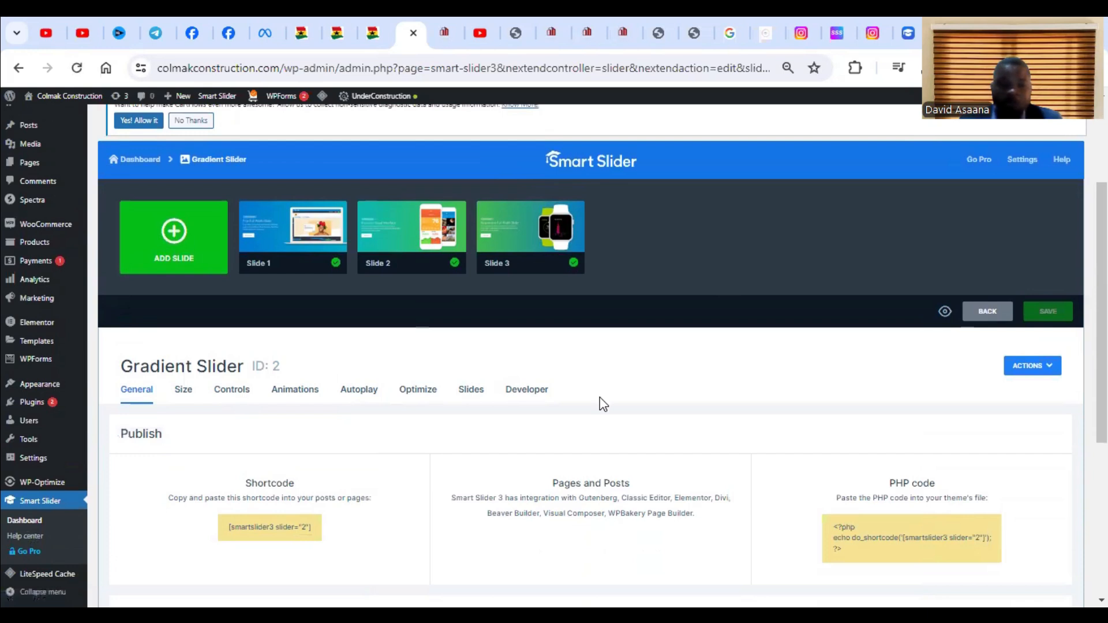
scroll(428, 242, up, 3)
mouse_move(268, 423)
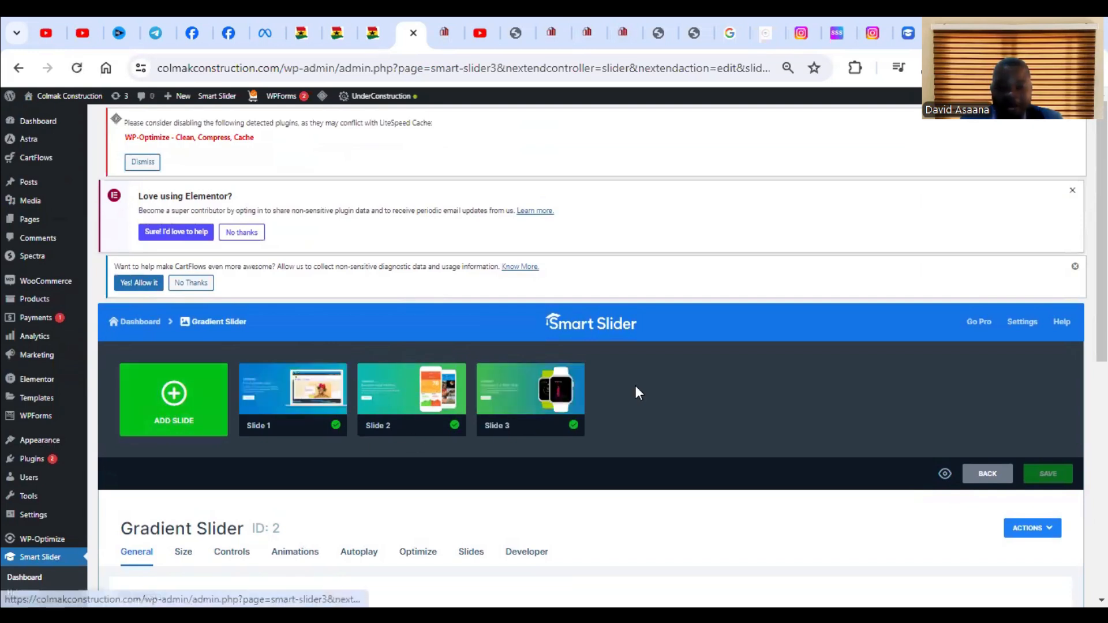
mouse_move(320, 400)
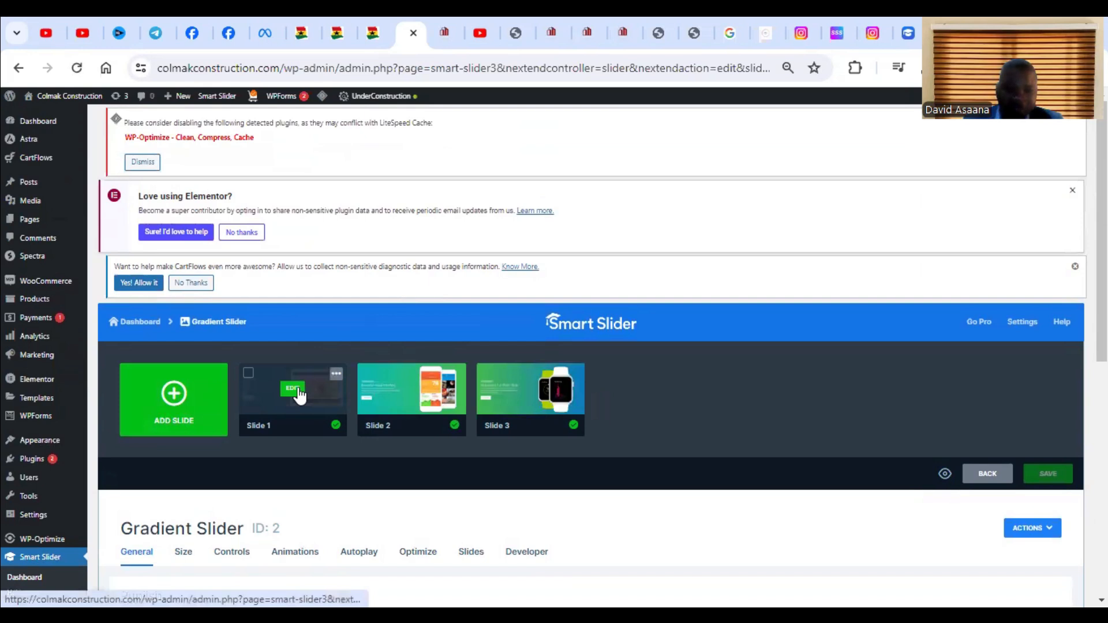
click(294, 389)
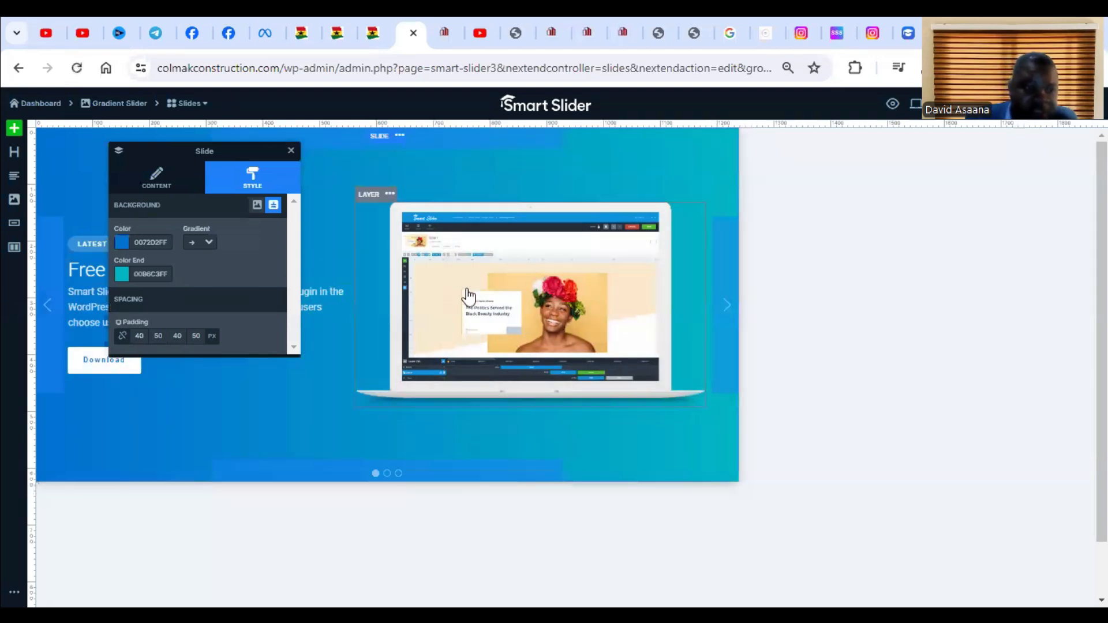
Replace Slide 1's laptop image by uploading Glassford Motors from the Isamel Canada SLIDER folder, and save the slide.
click(578, 309)
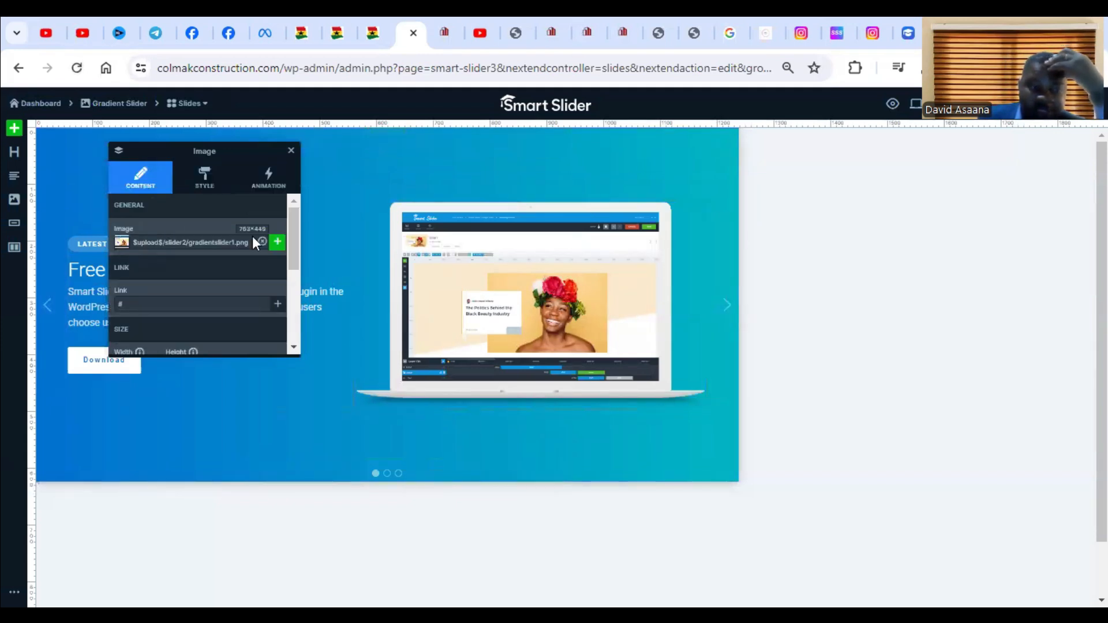
click(279, 242)
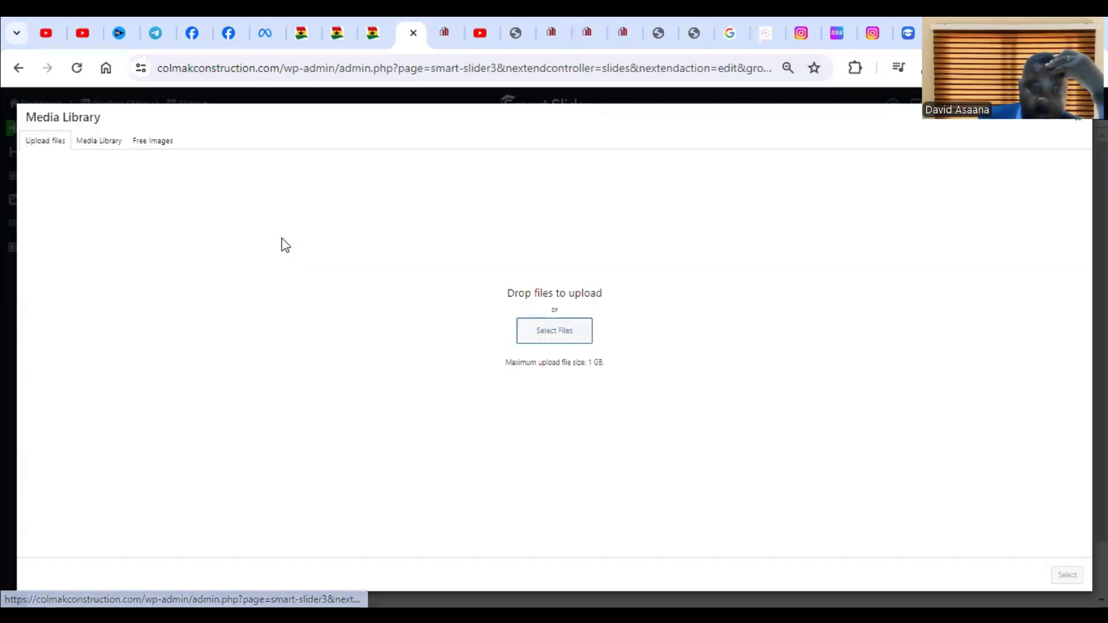
click(529, 328)
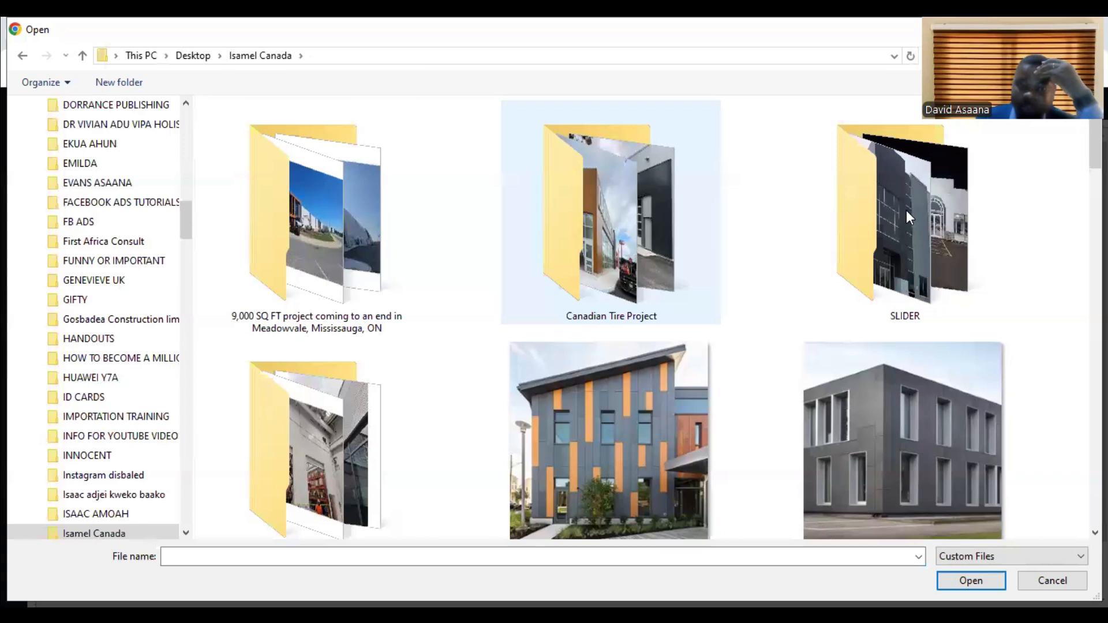
double_click(907, 212)
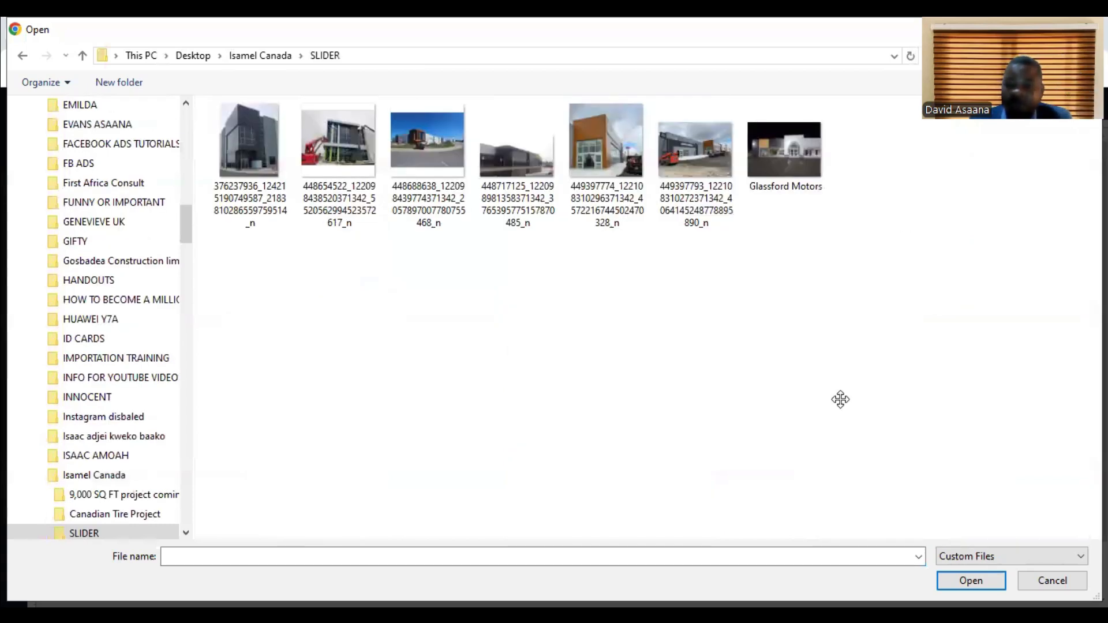
click(804, 160)
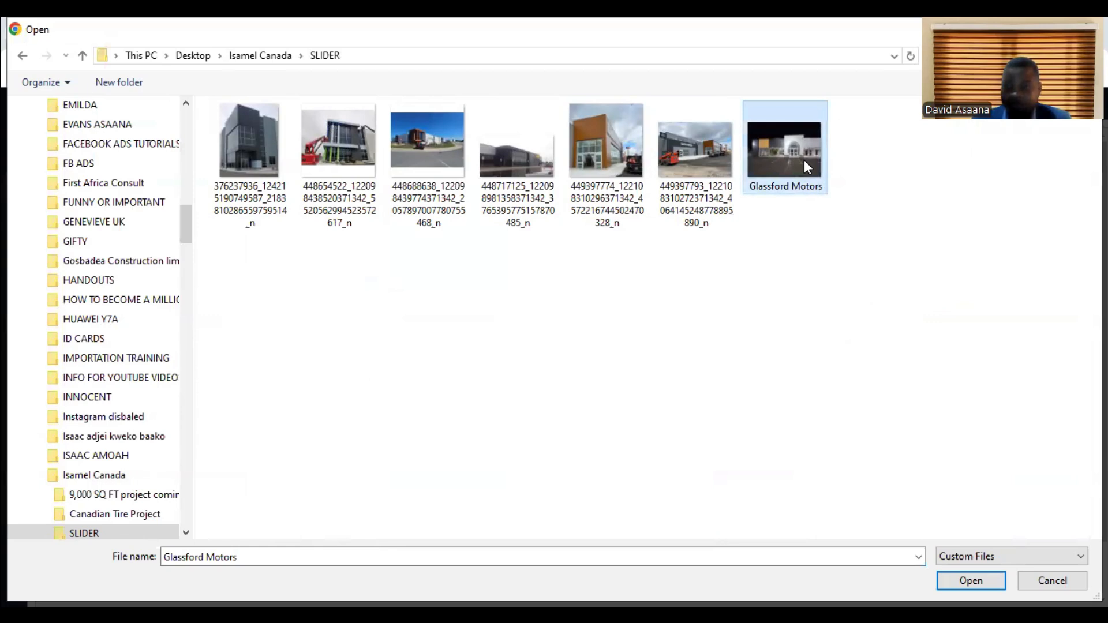
double_click(804, 162)
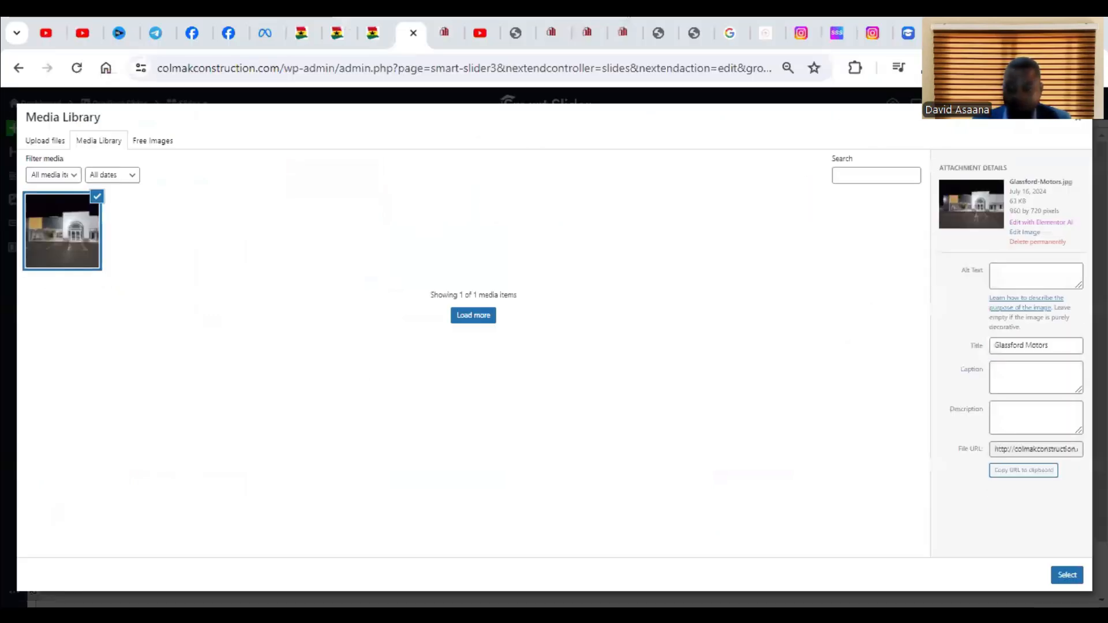
click(1067, 574)
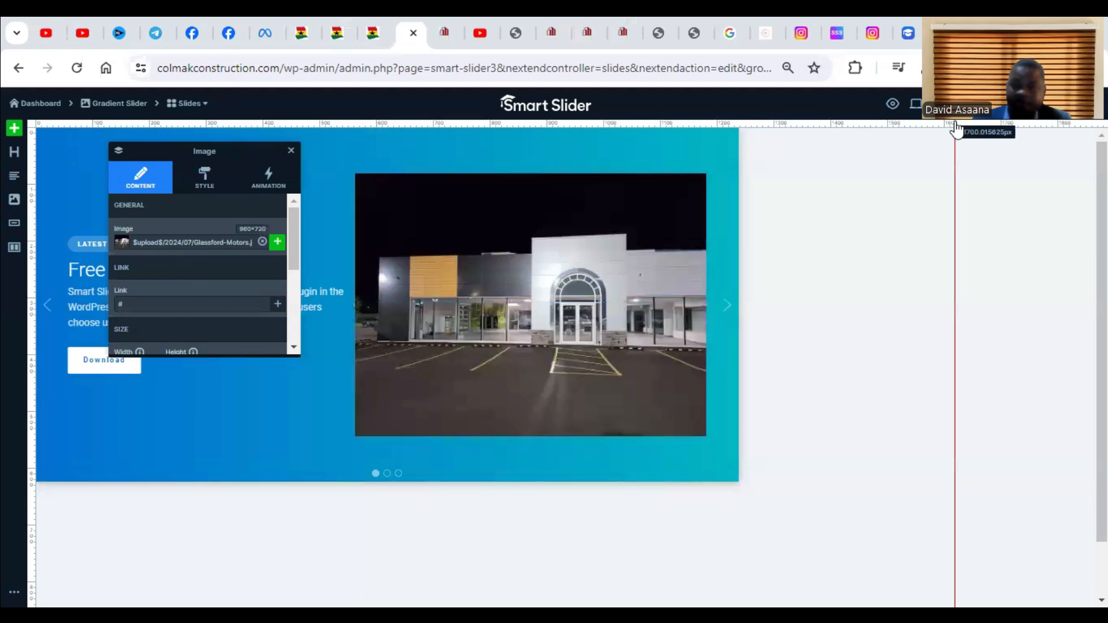
key(ctrl+s)
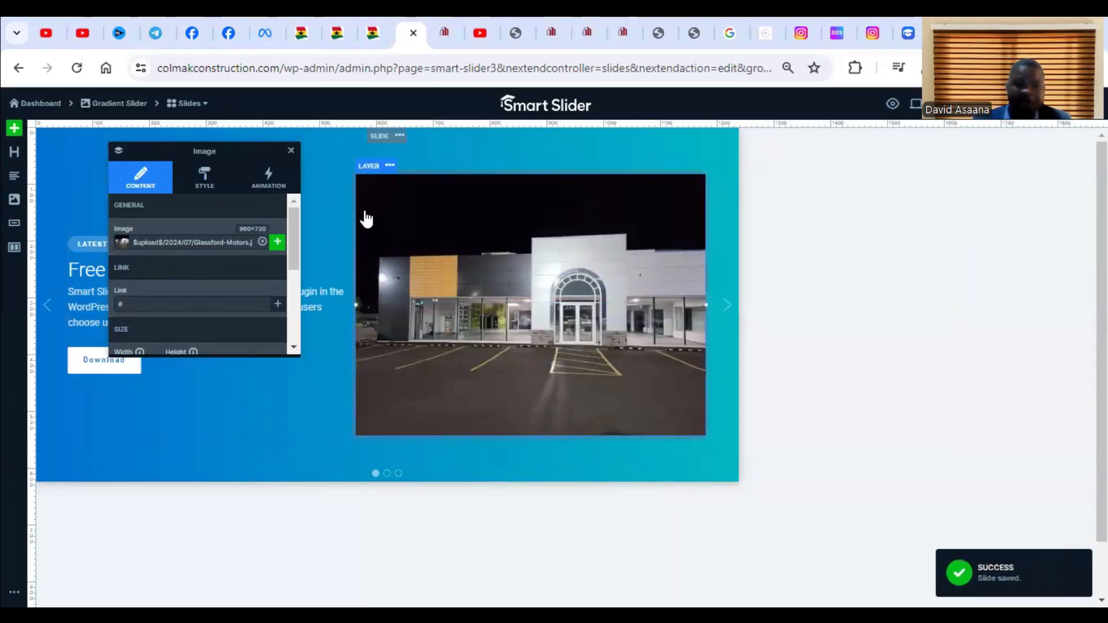
Leave Slide 1 and open Slide 2 of the Gradient Slider for editing.
click(183, 404)
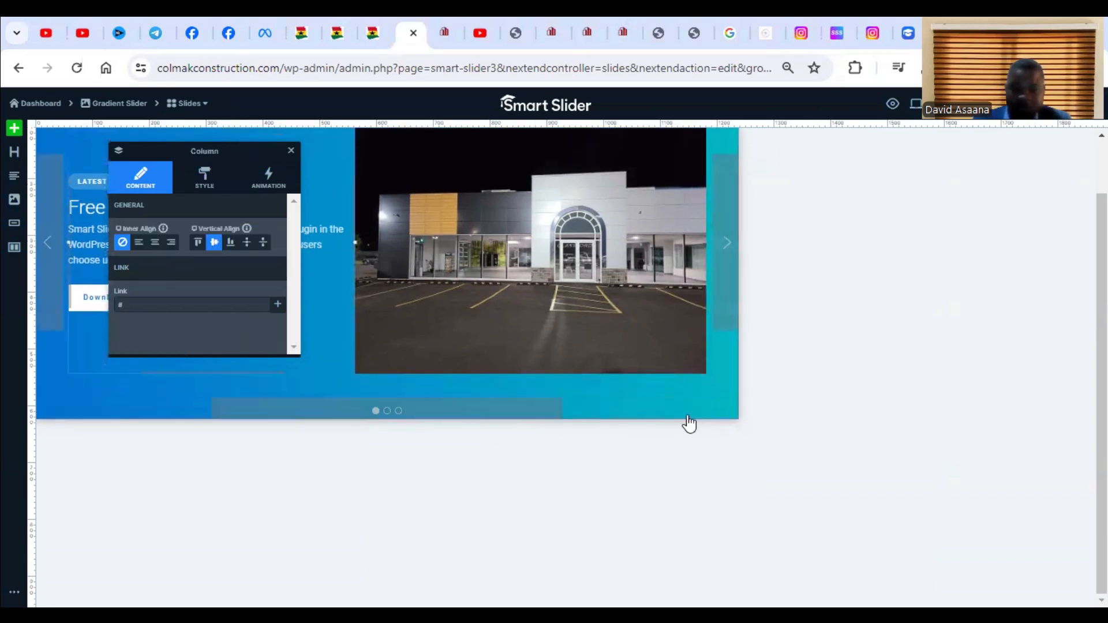
click(727, 241)
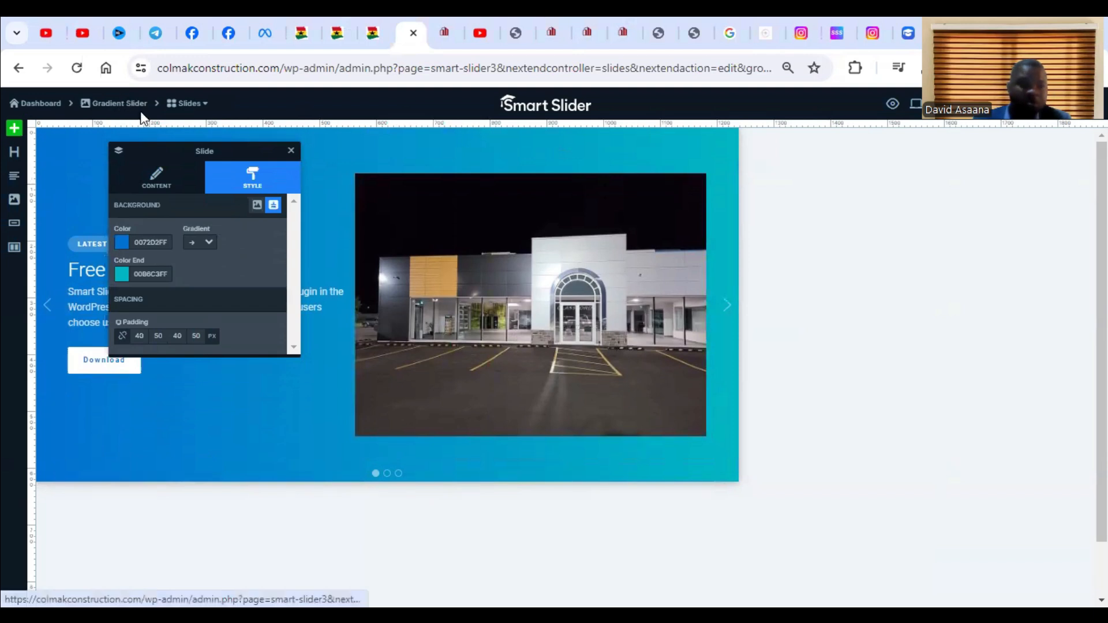
click(186, 103)
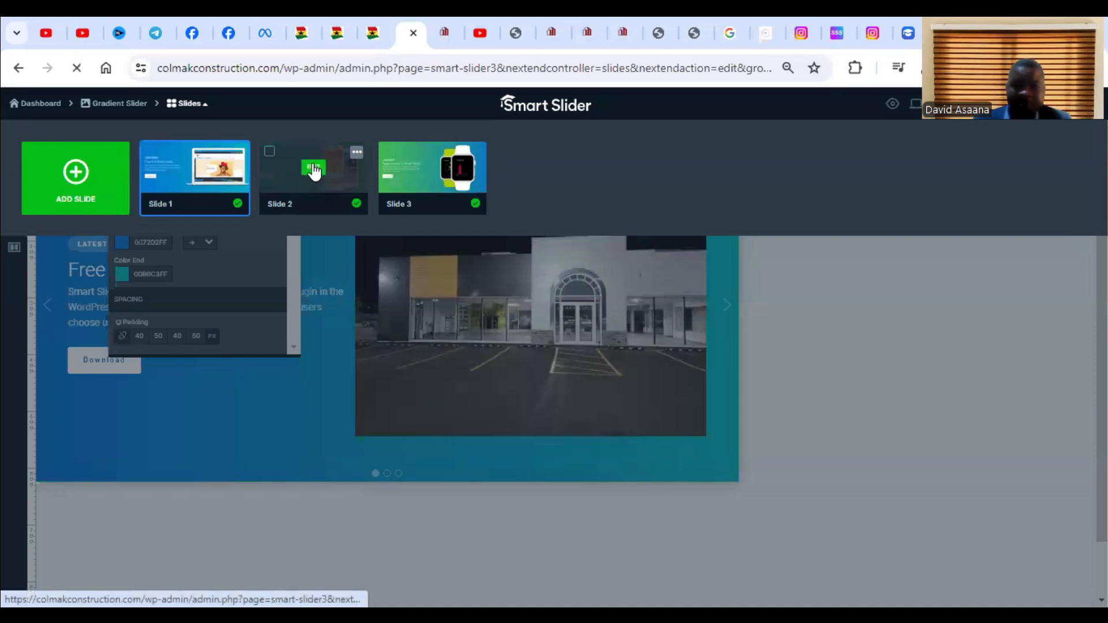
click(314, 169)
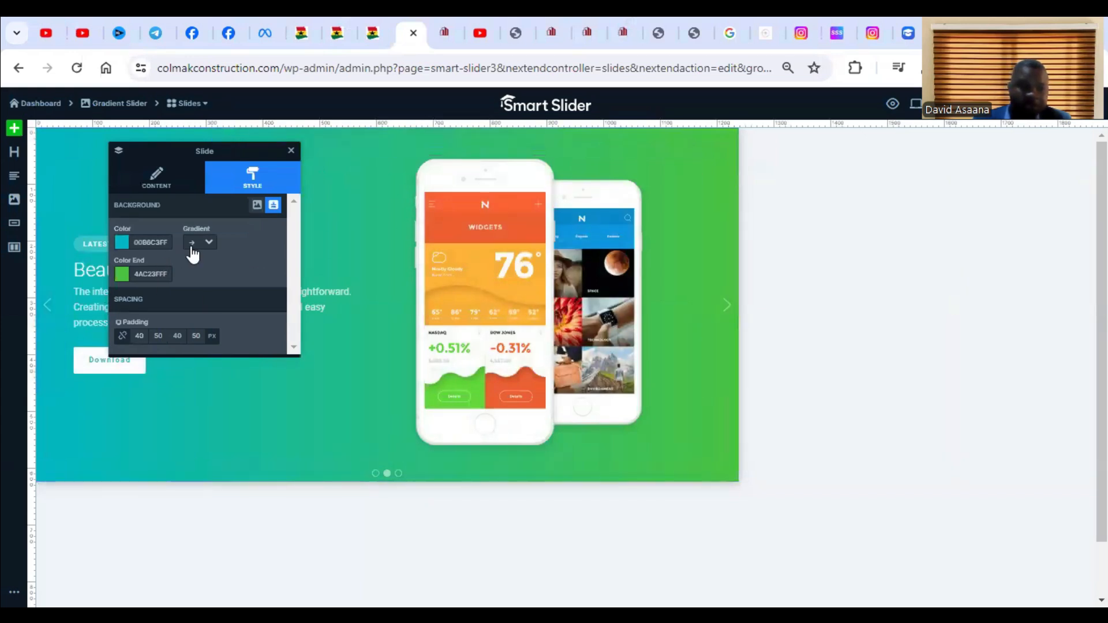
click(574, 300)
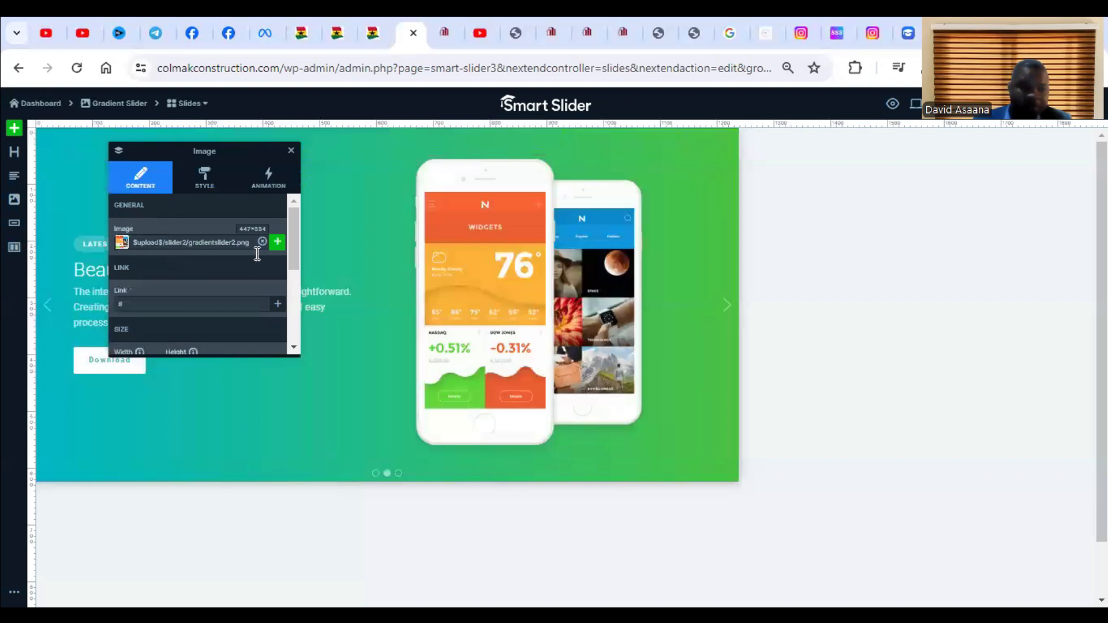
click(278, 244)
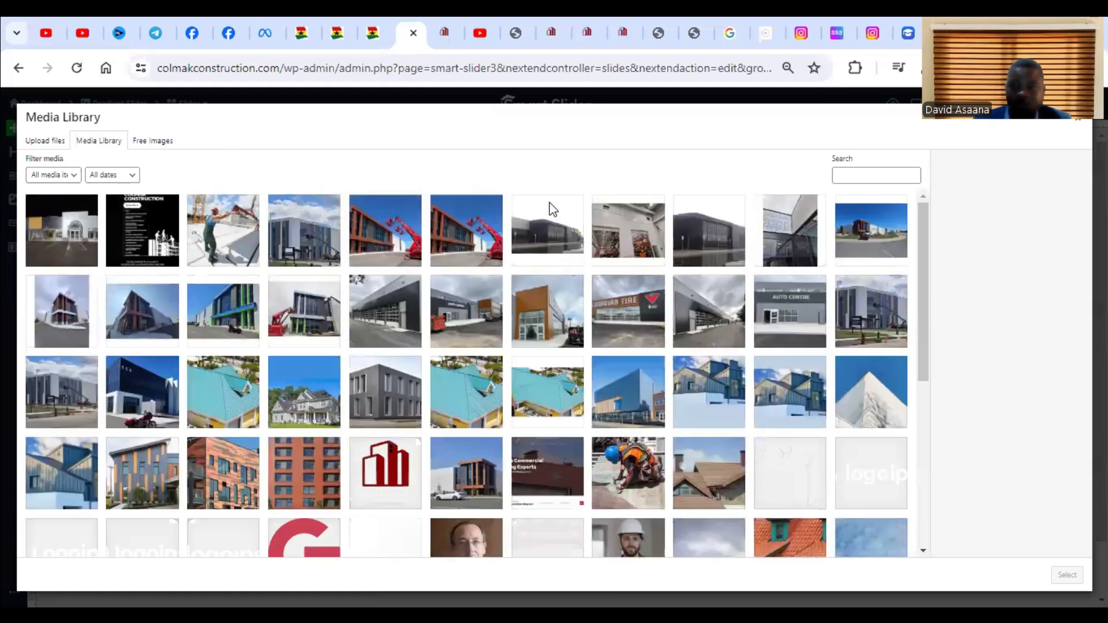
click(49, 140)
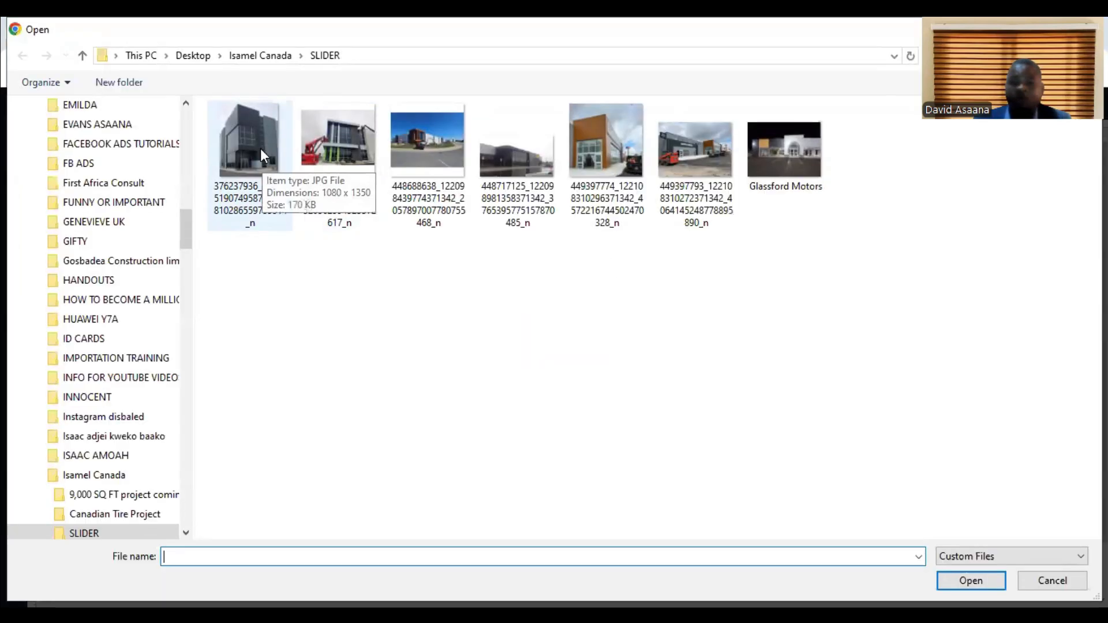
click(260, 156)
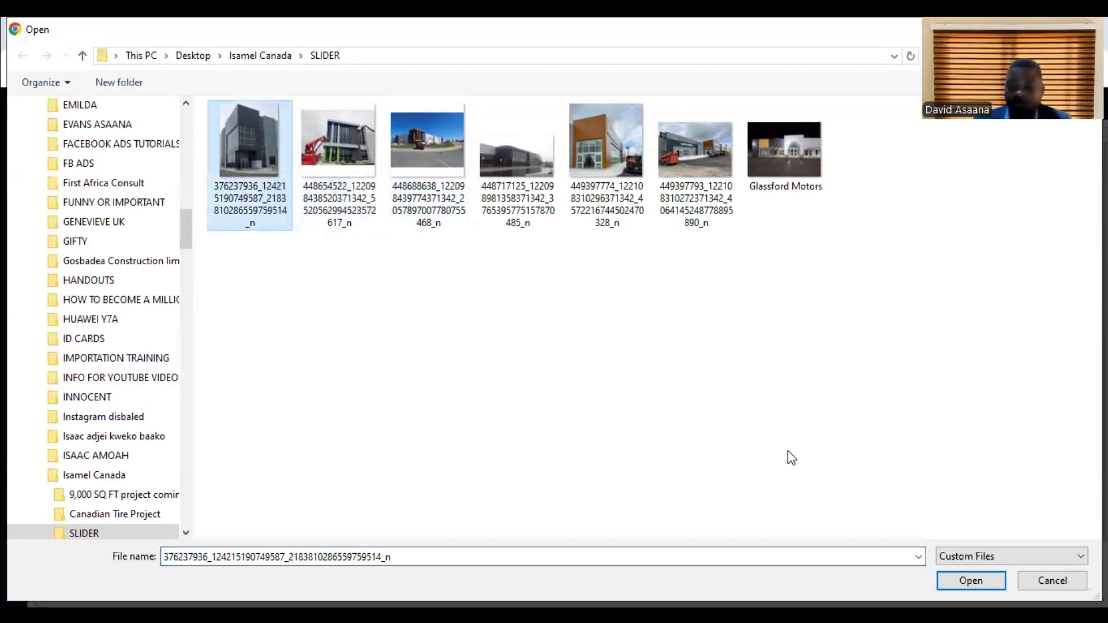
click(710, 372)
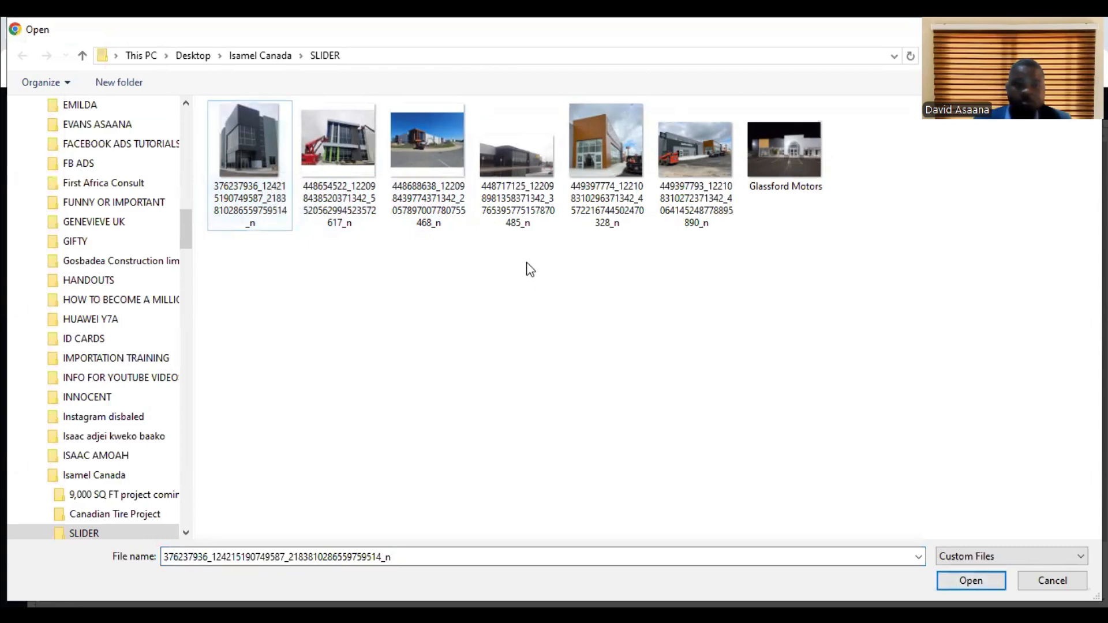
click(260, 151)
click(971, 581)
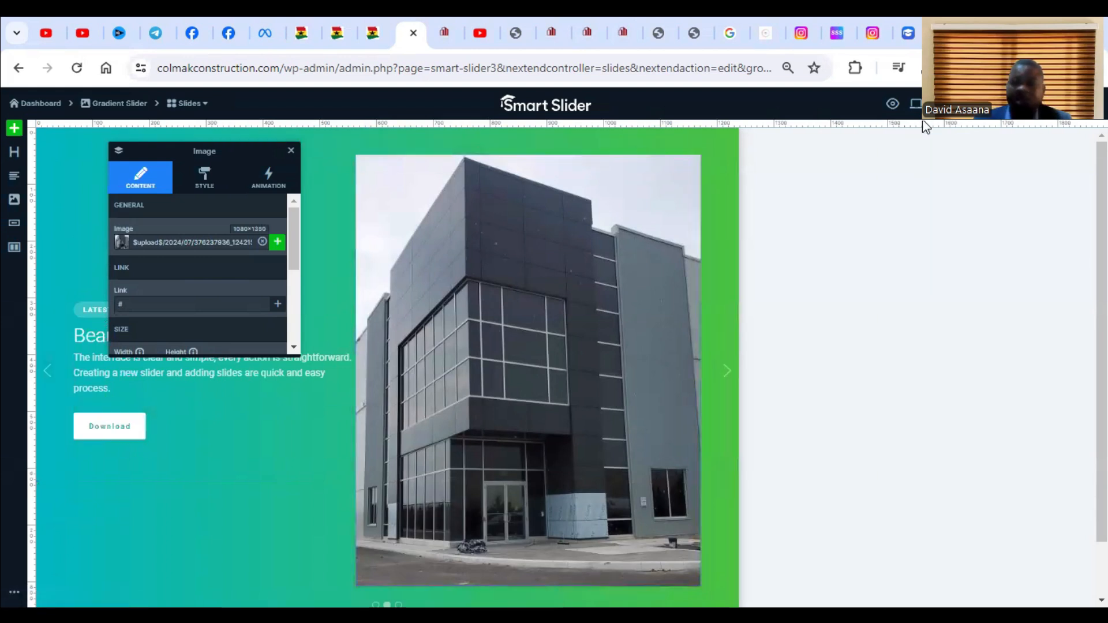
click(1073, 104)
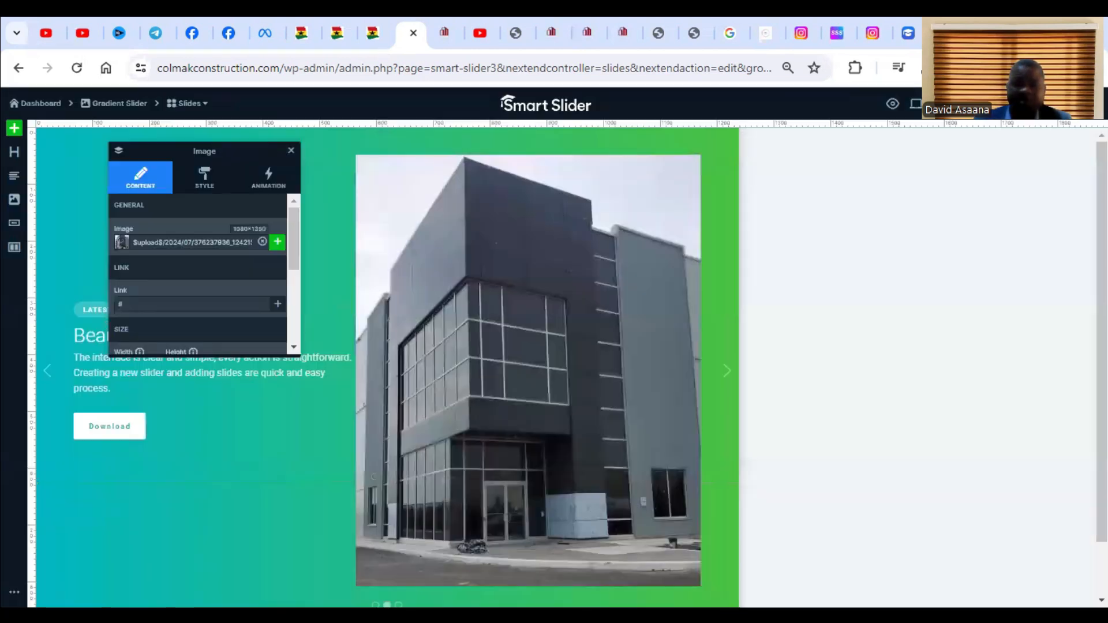
Open Slide 3 of the Gradient Slider and start a file upload to replace its smartwatch image.
click(182, 107)
mouse_move(423, 176)
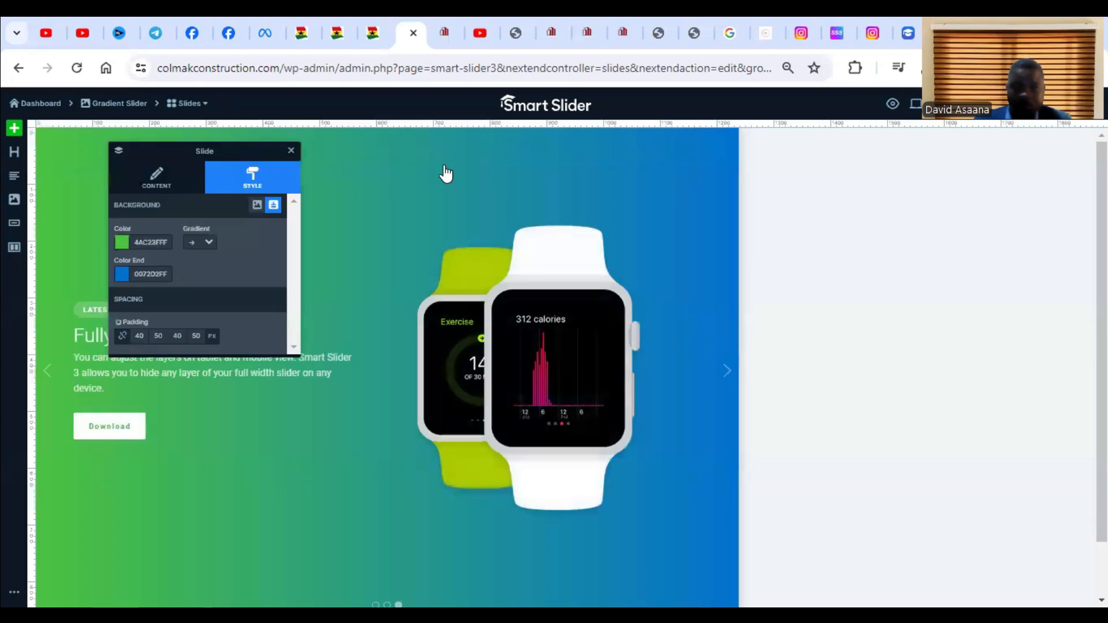
click(556, 383)
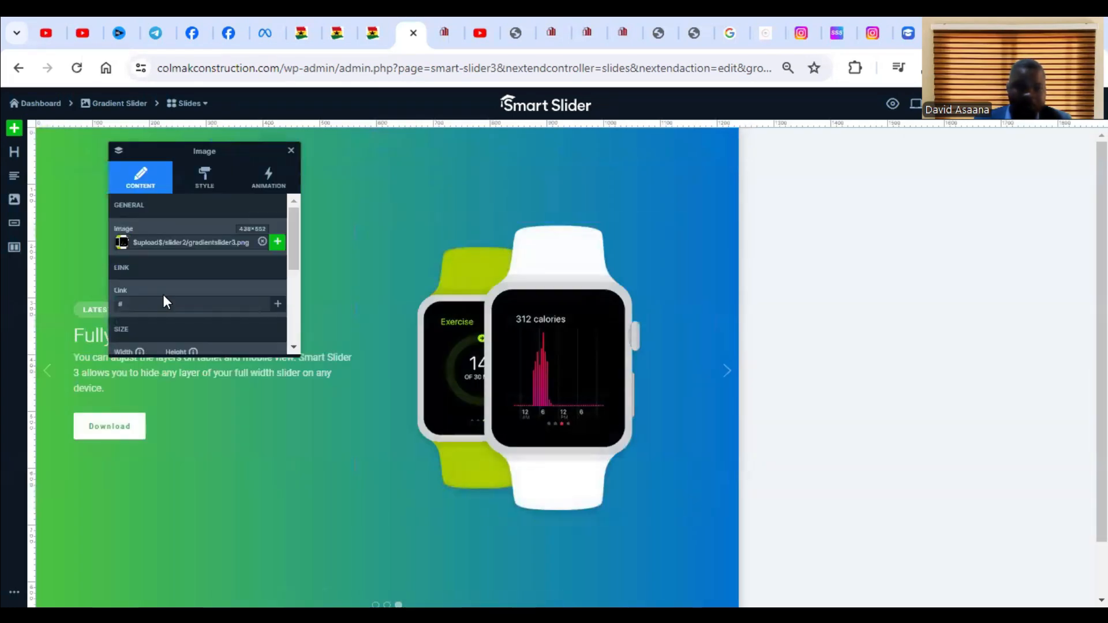
click(277, 242)
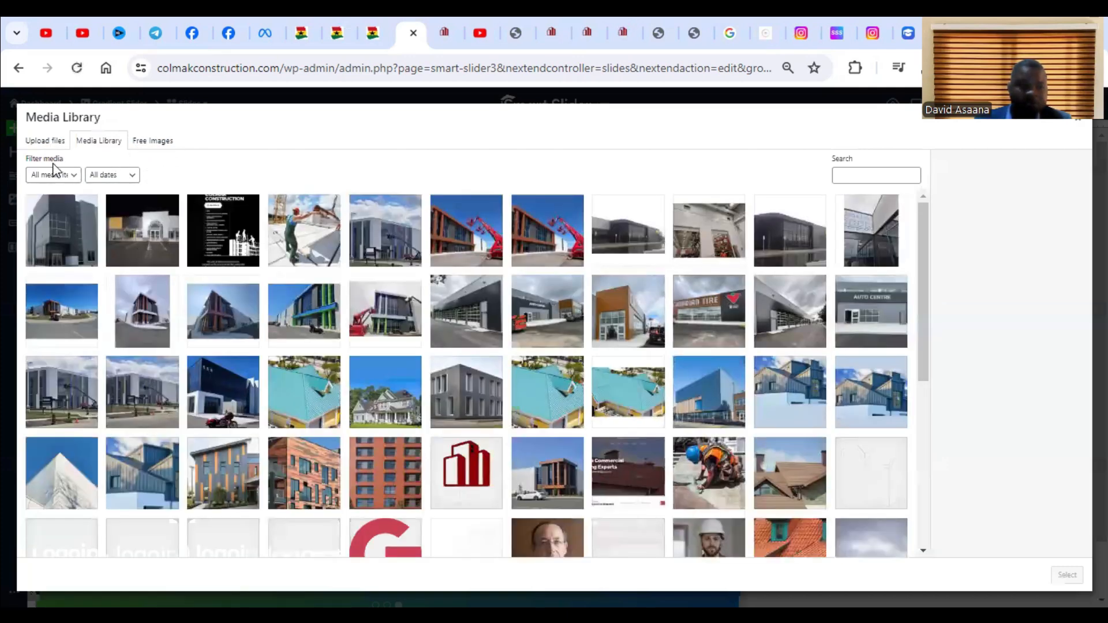
click(46, 141)
click(564, 336)
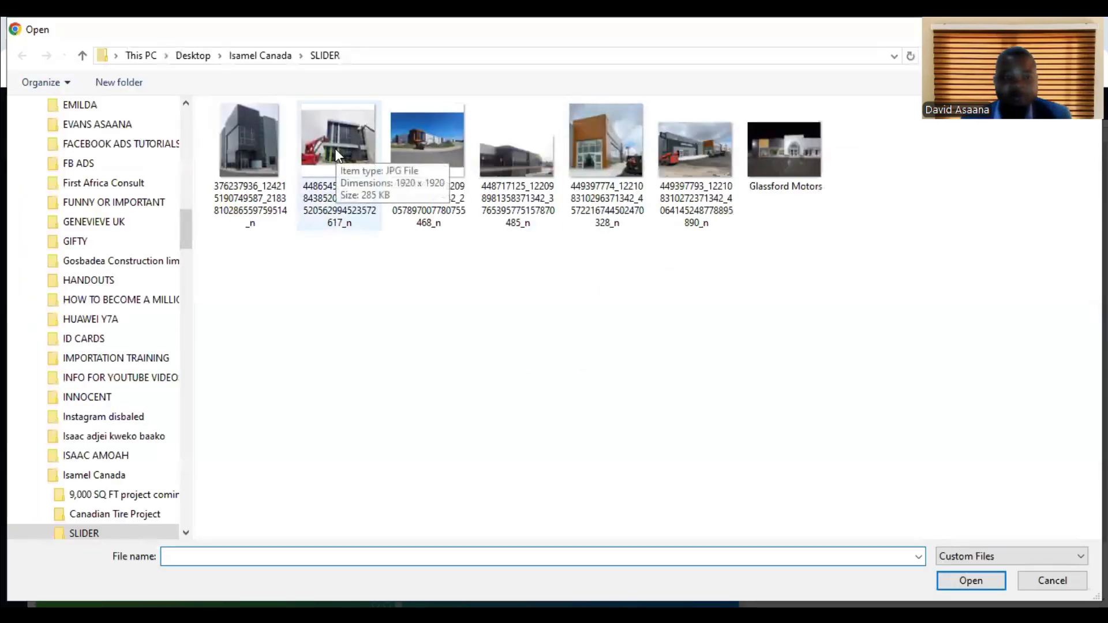
Upload the five SLIDER folder photos beginning 448654522, 448688638, 448717125, 449397774 and 449397793 to the media library.
click(604, 132)
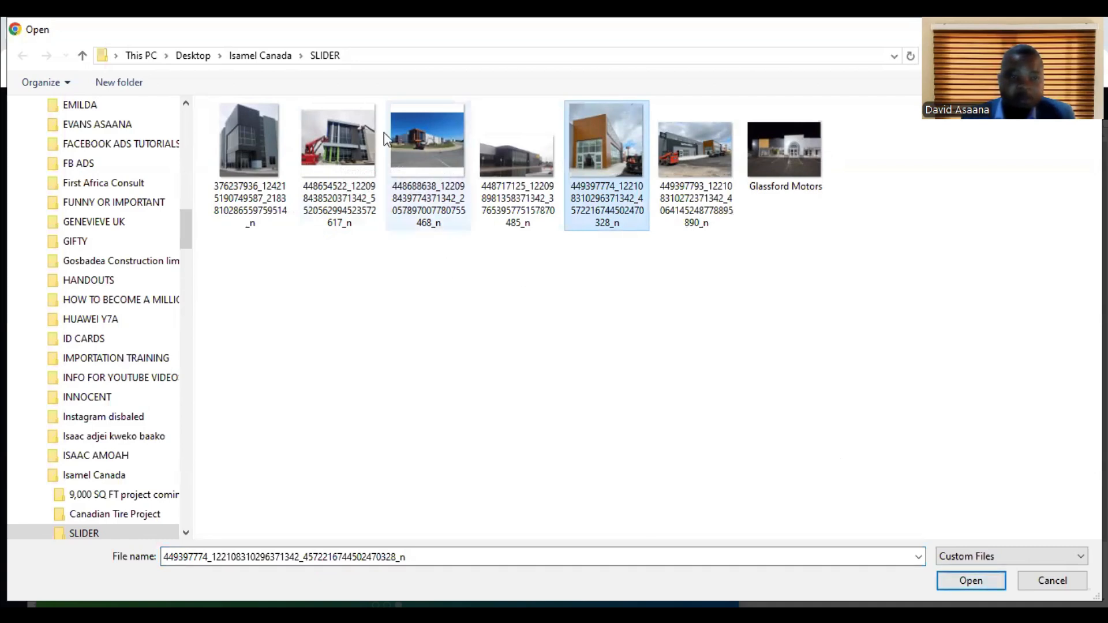
click(330, 139)
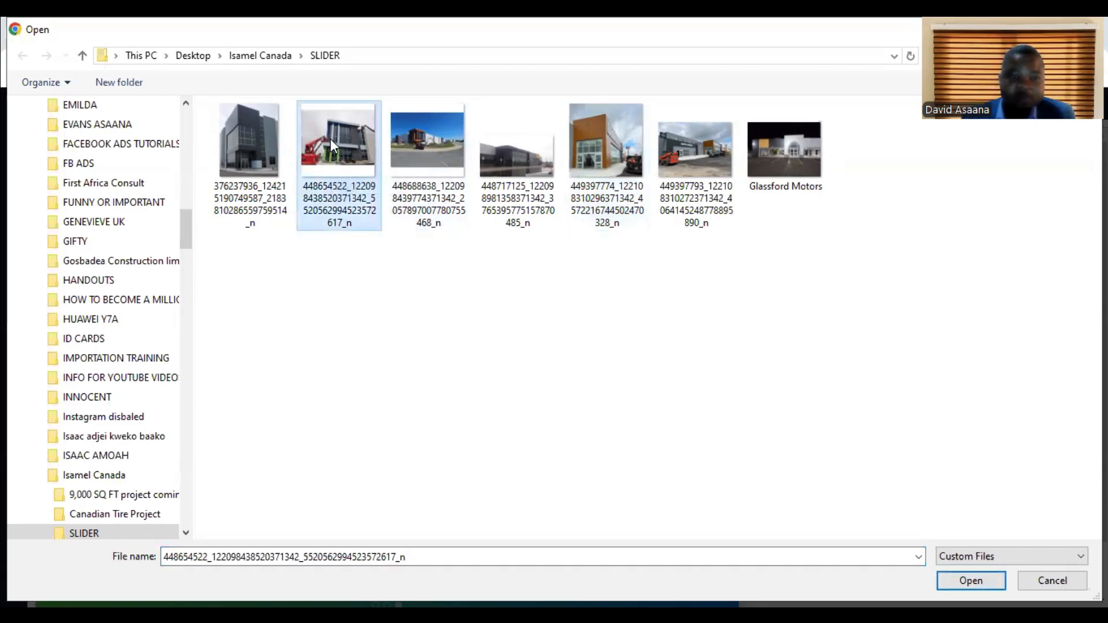
ctrl+click(404, 139)
ctrl+click(490, 154)
ctrl+click(607, 166)
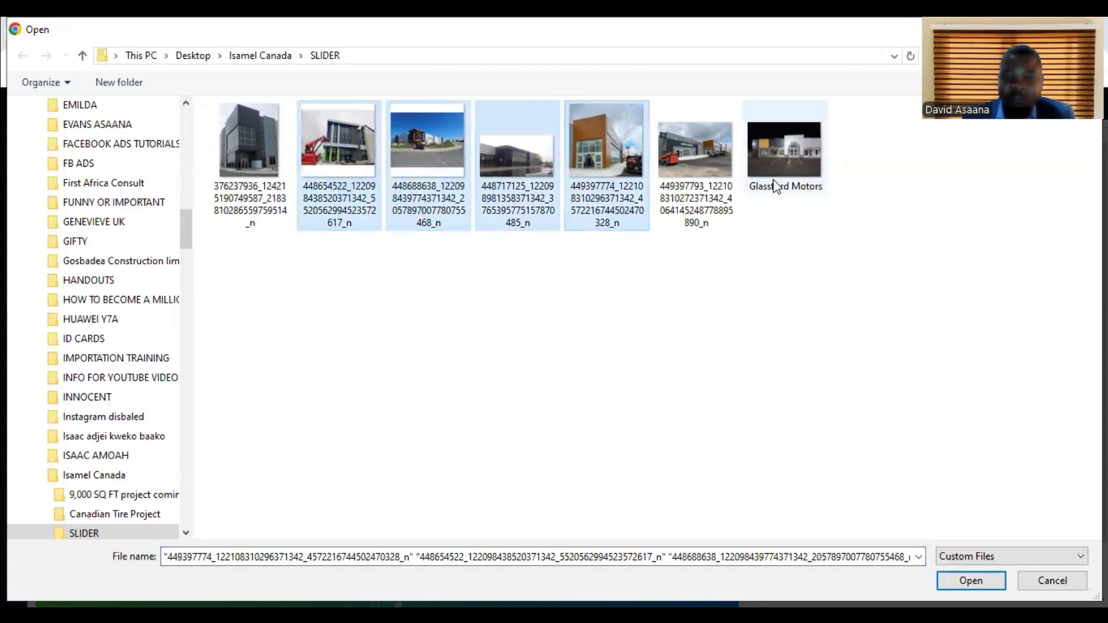
ctrl+click(714, 171)
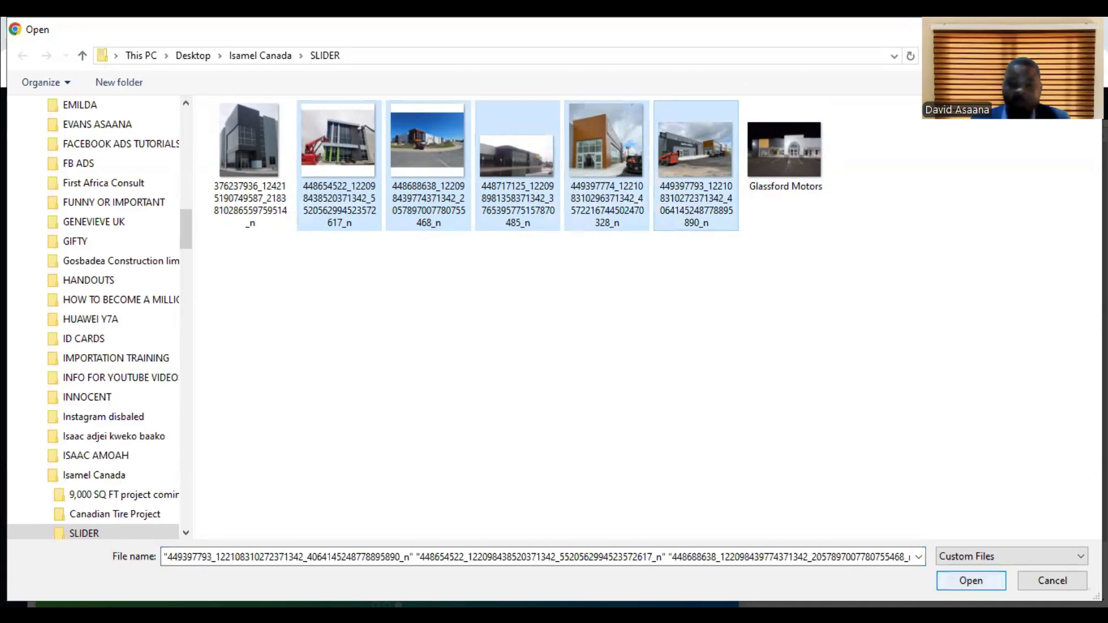
click(971, 581)
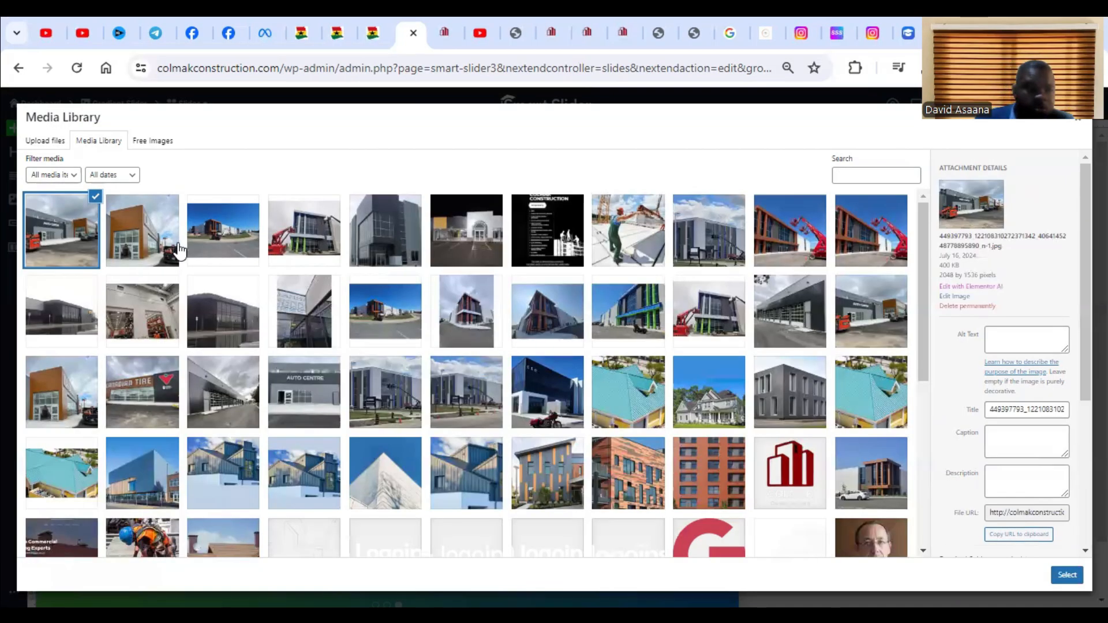
Use the uploaded 449397774 photo of the wood-clad storefront as Slide 3's image and save the slide.
click(144, 235)
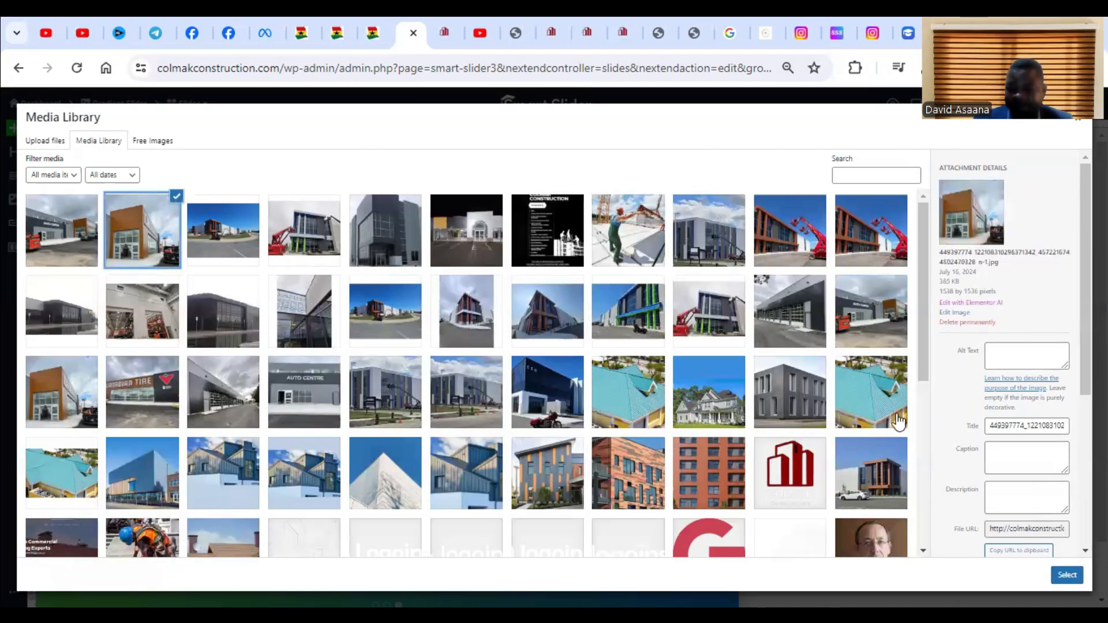
click(1067, 575)
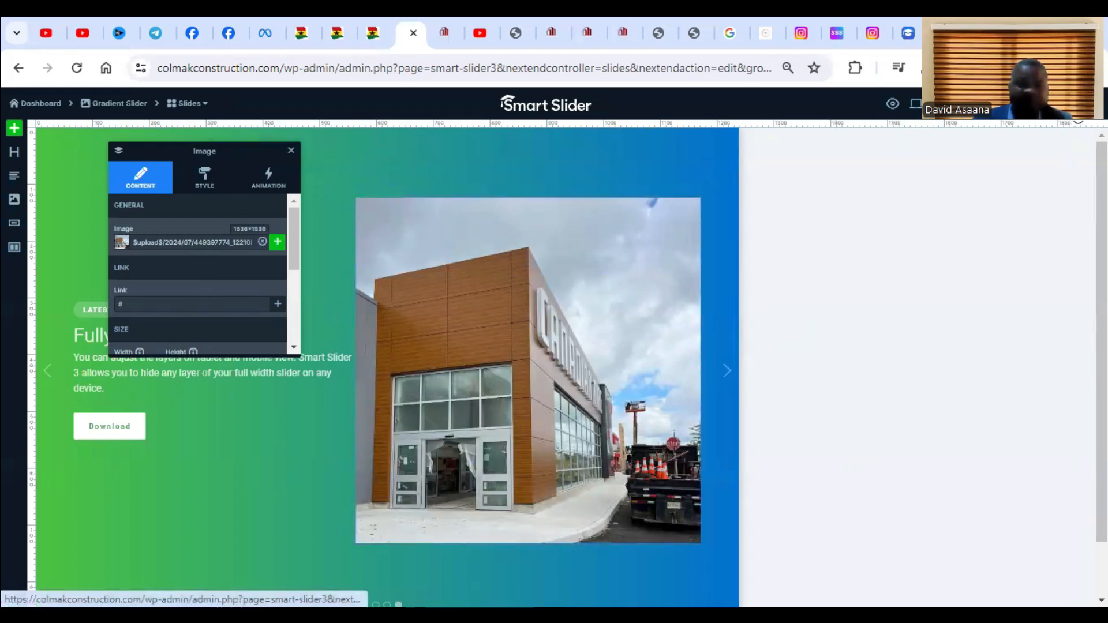
click(1072, 104)
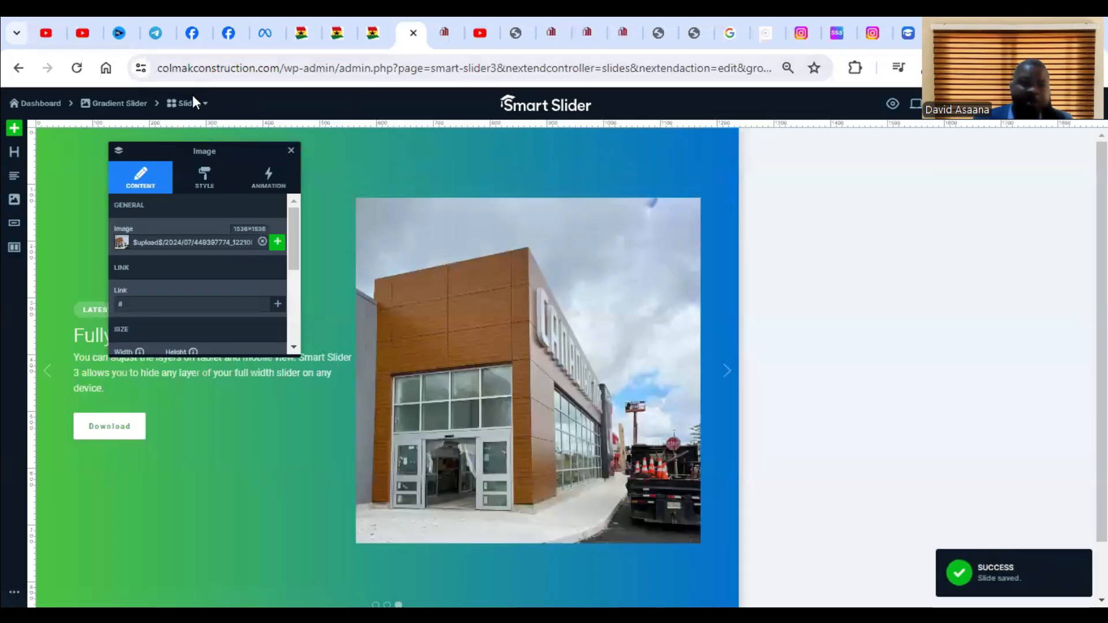
Duplicate Slide 3 in the slide list and open the copy for editing.
click(191, 103)
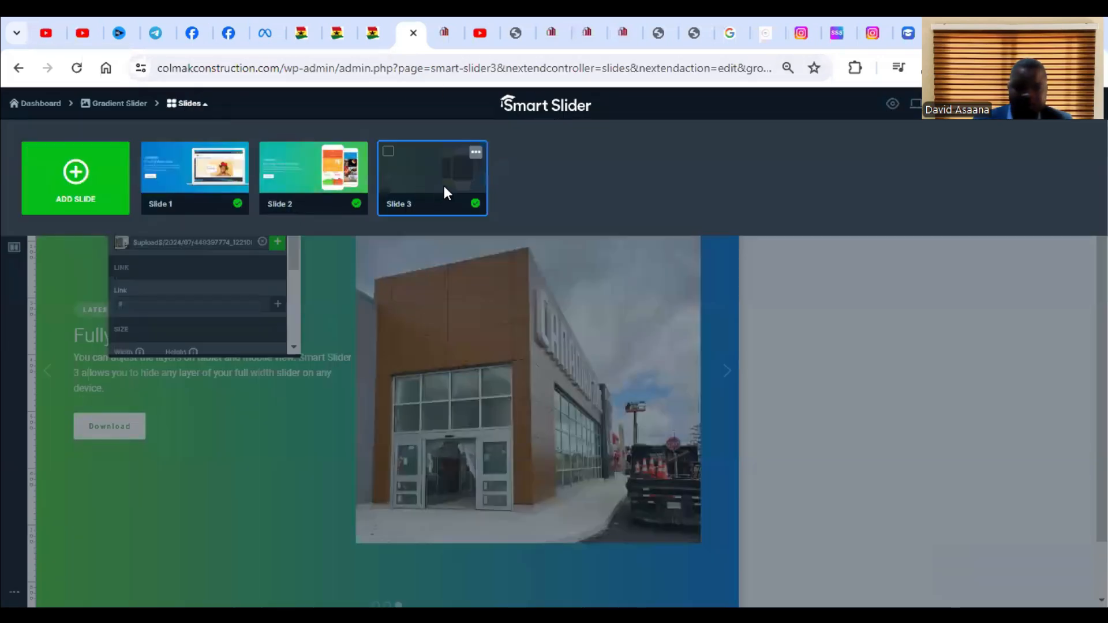
click(93, 190)
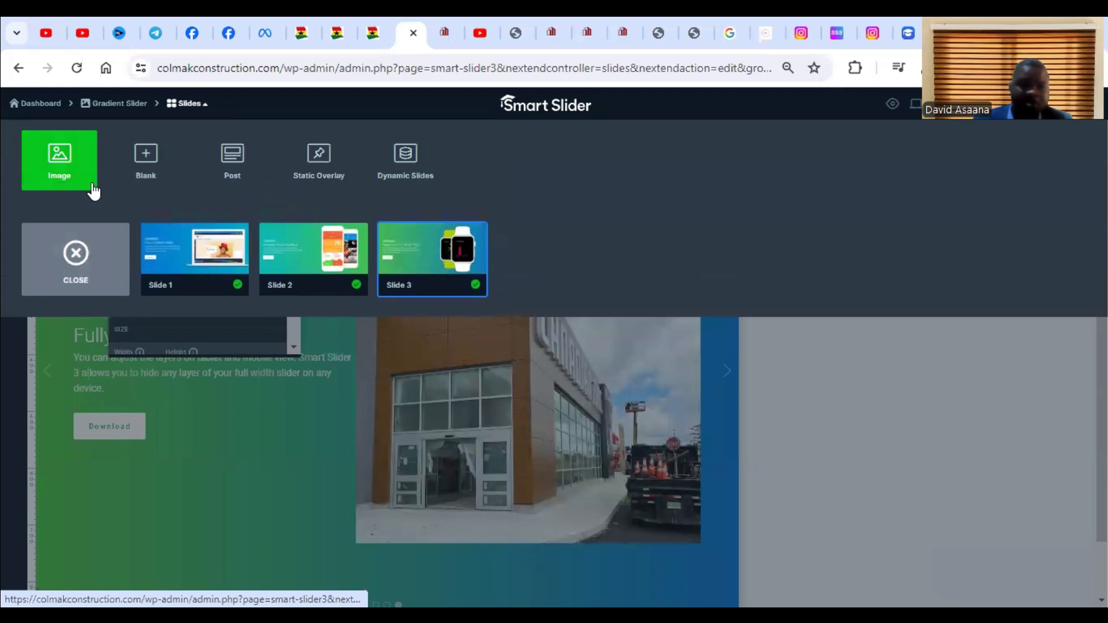
right_click(437, 254)
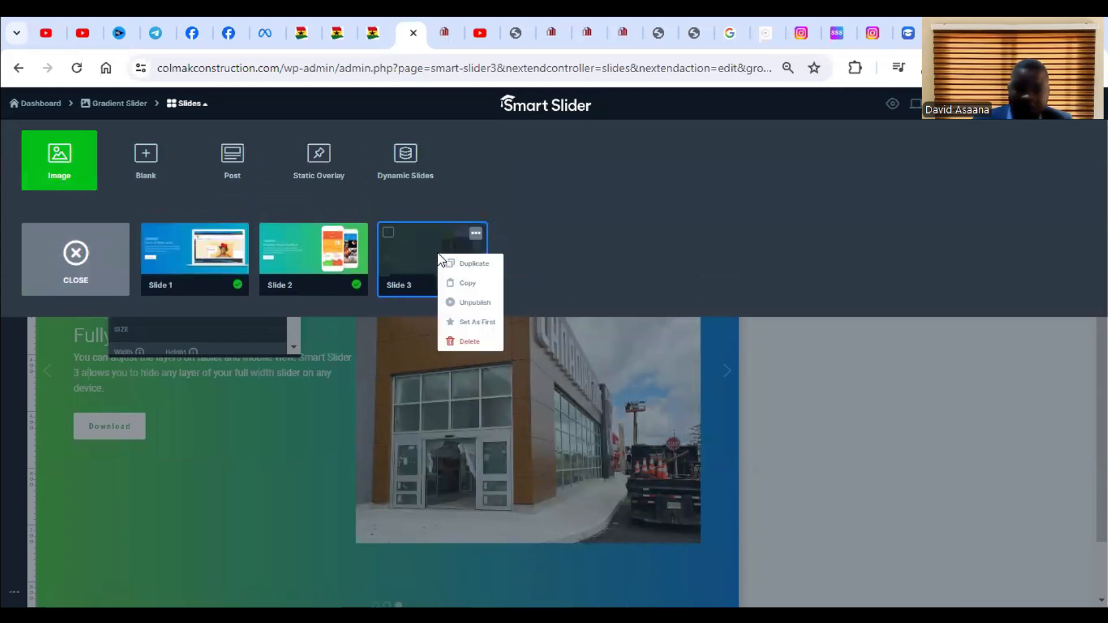
click(491, 263)
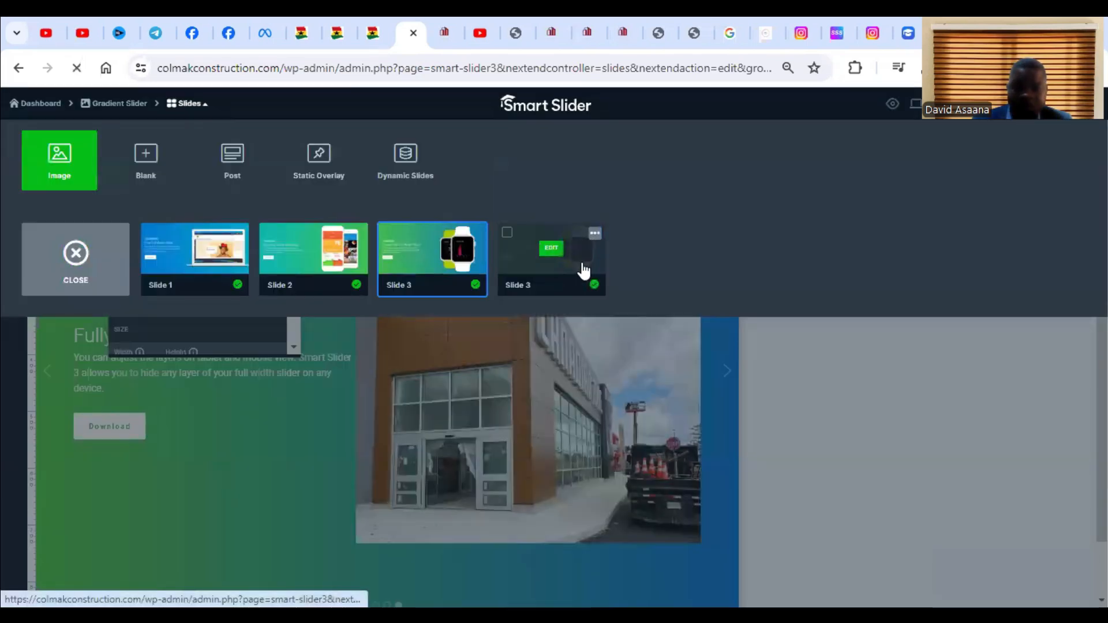
click(551, 248)
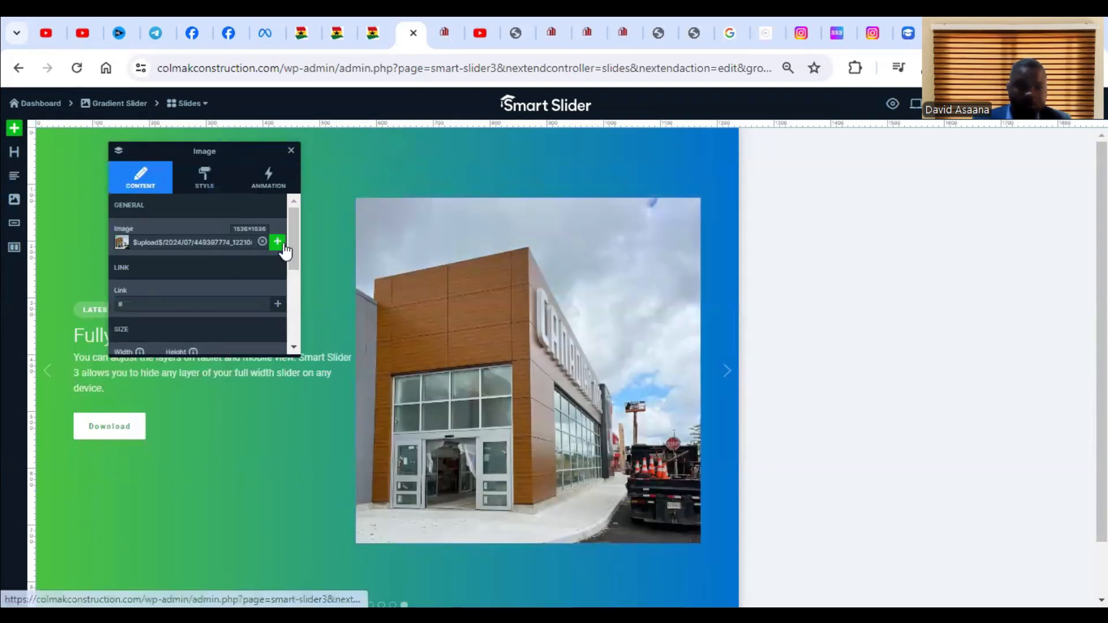
Replace the duplicated slide's image with the 449397793 Auto Centre photo from the media library, and save the slide.
click(277, 242)
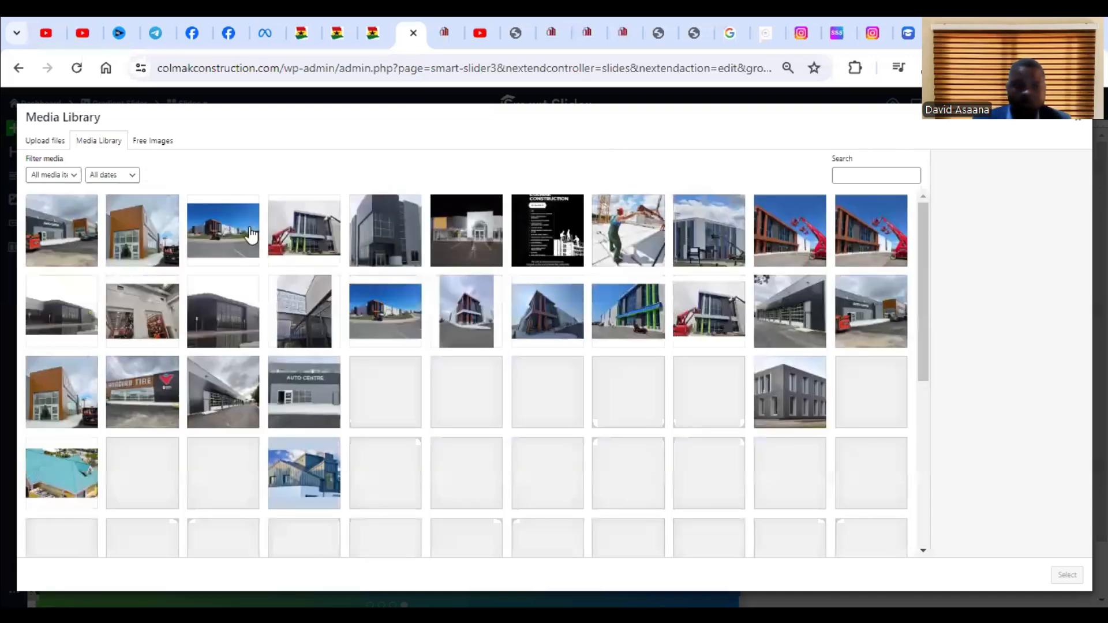
click(76, 243)
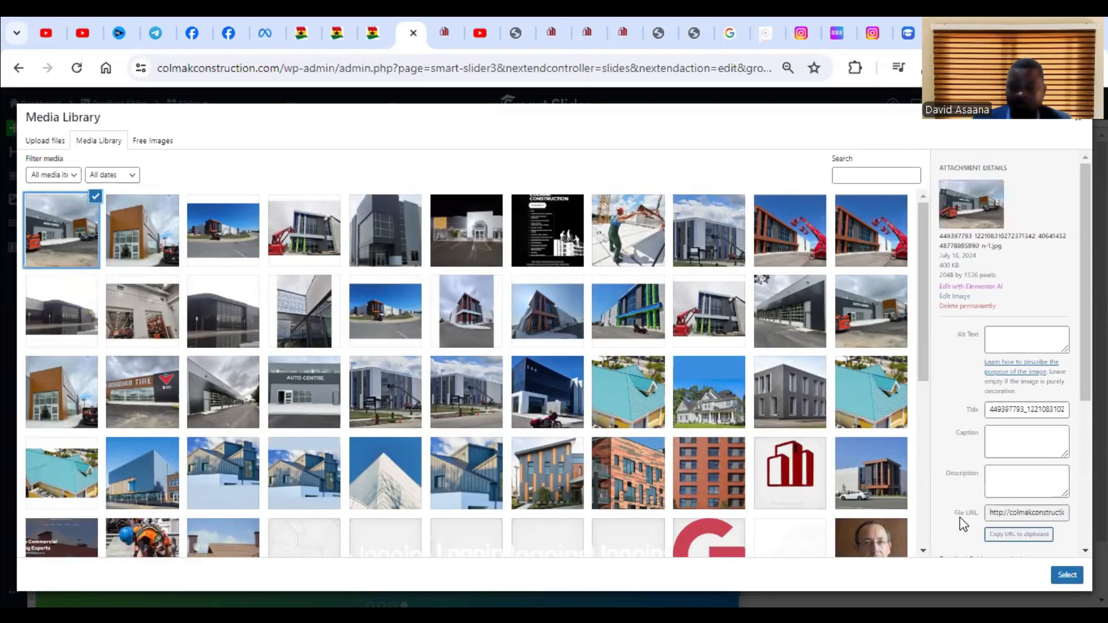
click(1067, 574)
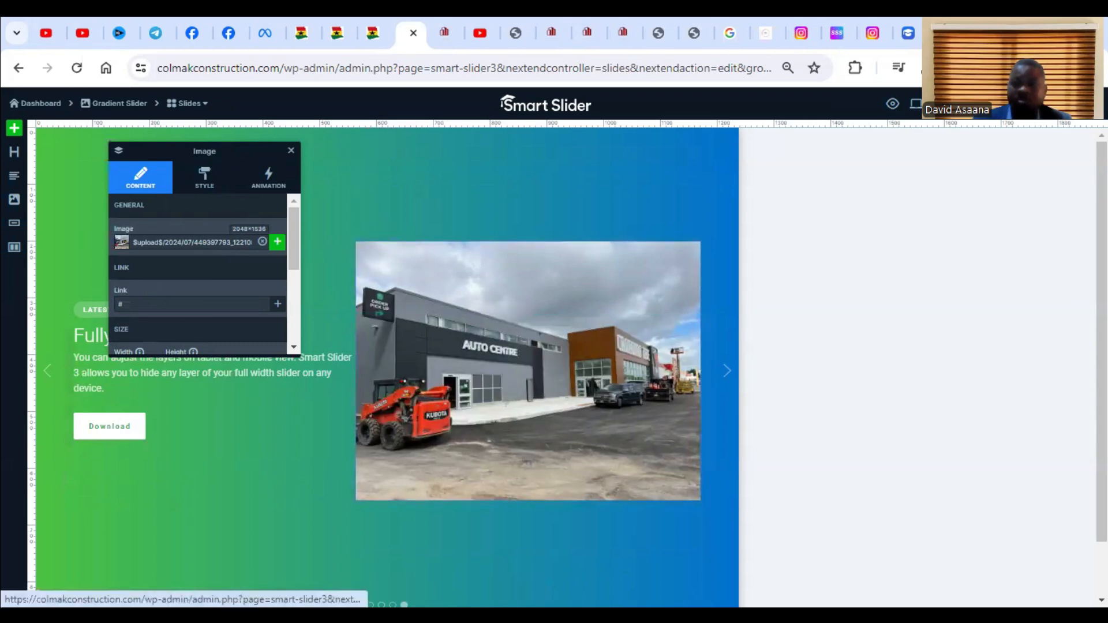
click(1075, 104)
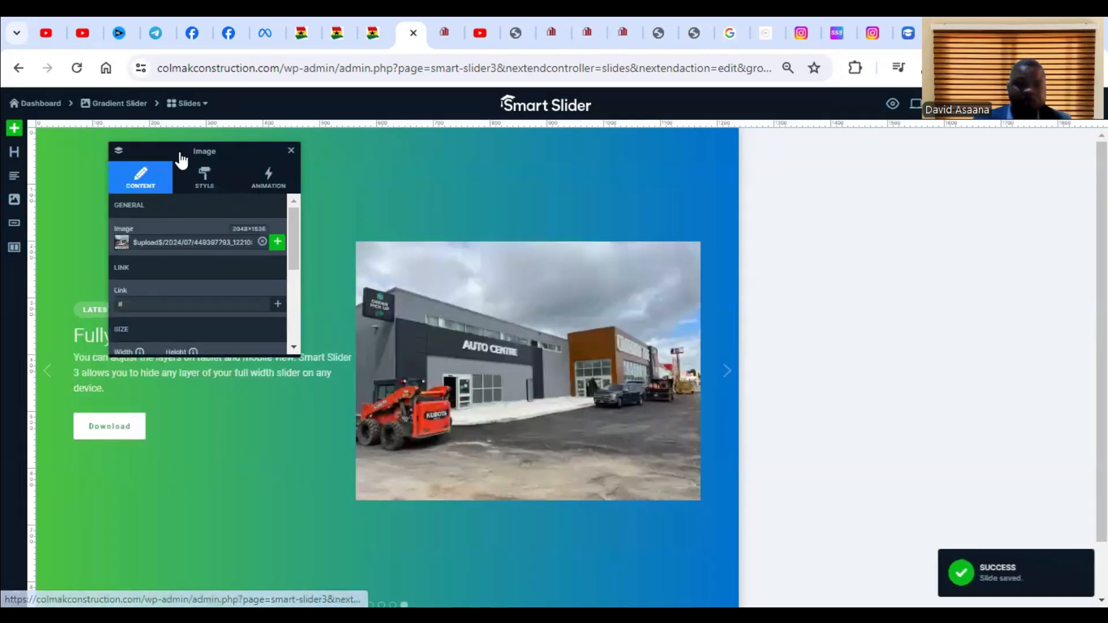
Duplicate the slide with the Auto Centre photo and open the new copy for editing.
click(186, 106)
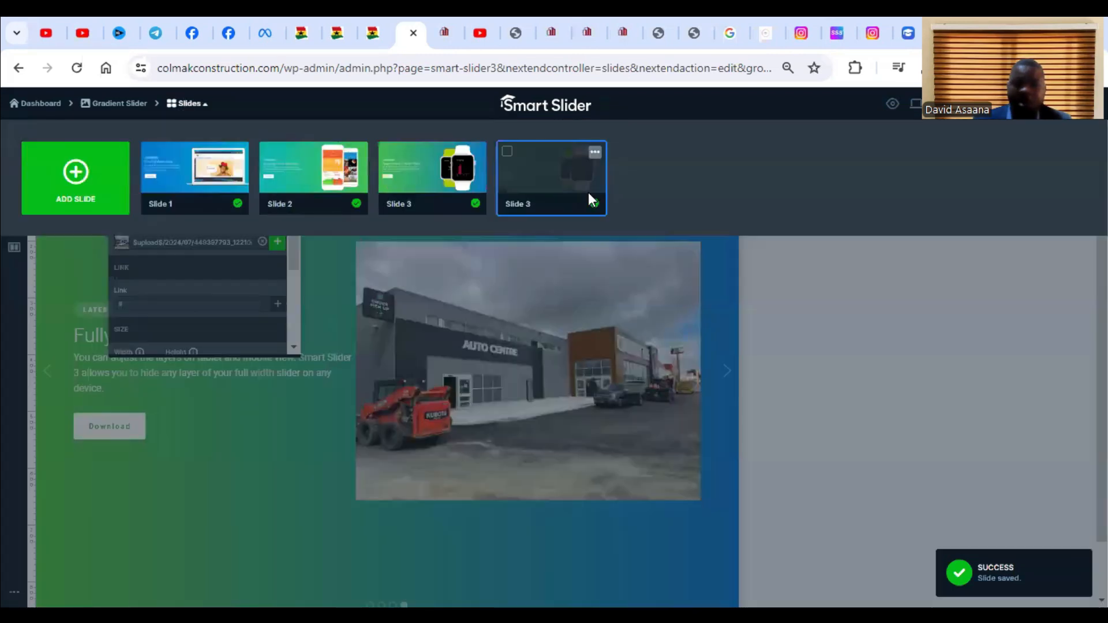
click(595, 152)
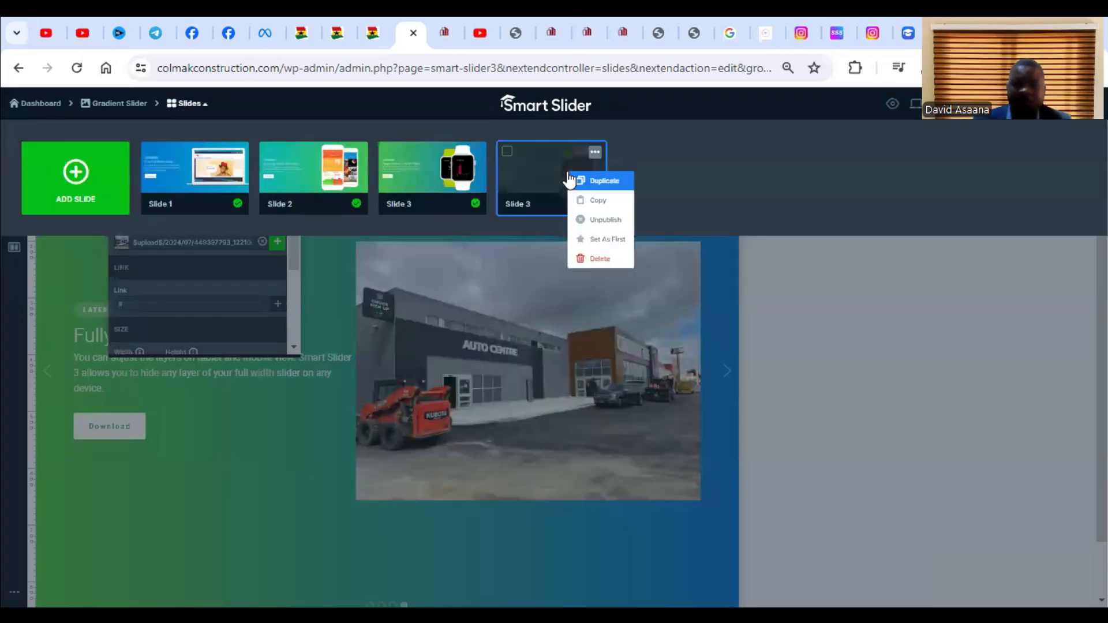
click(613, 182)
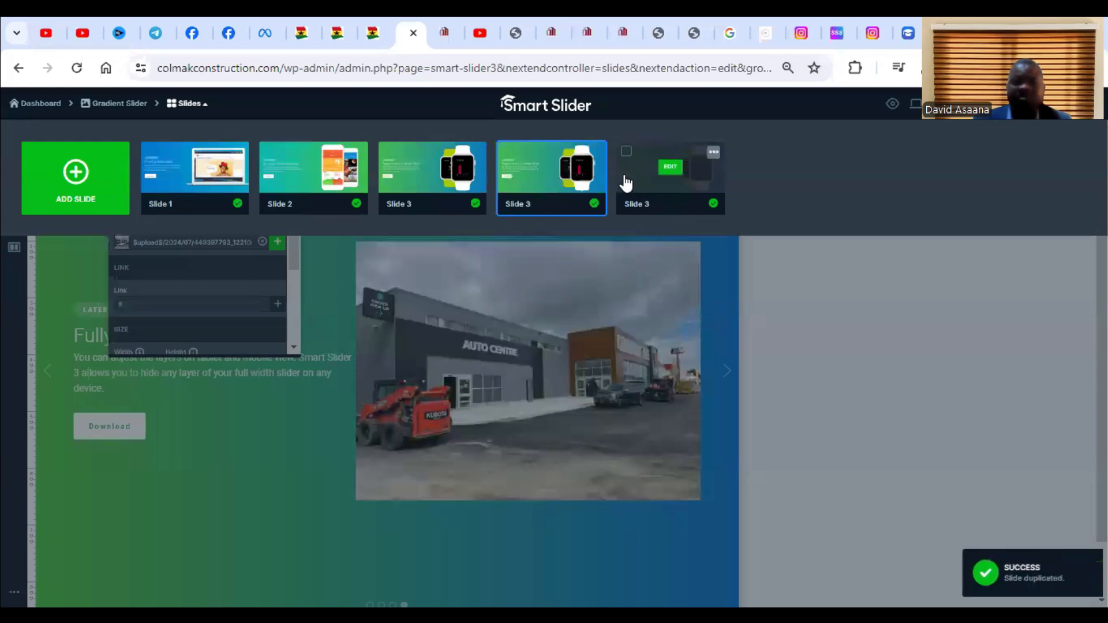
click(677, 174)
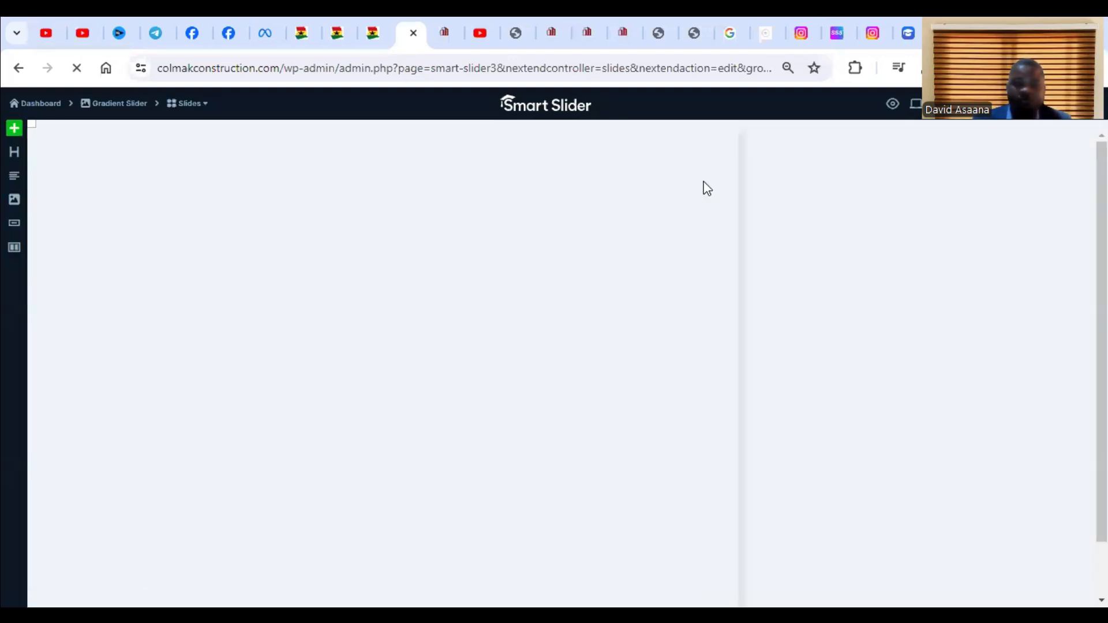
Duplicate the slide with the 448654522 photo of the building and red lift, and open the new copy.
click(203, 104)
right_click(709, 194)
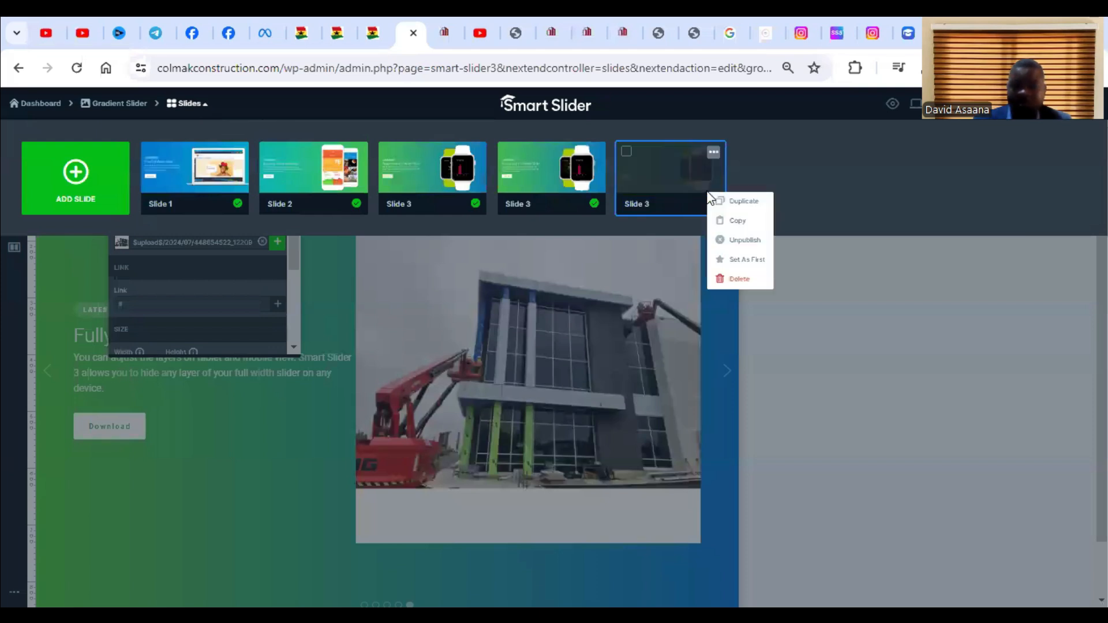
click(757, 201)
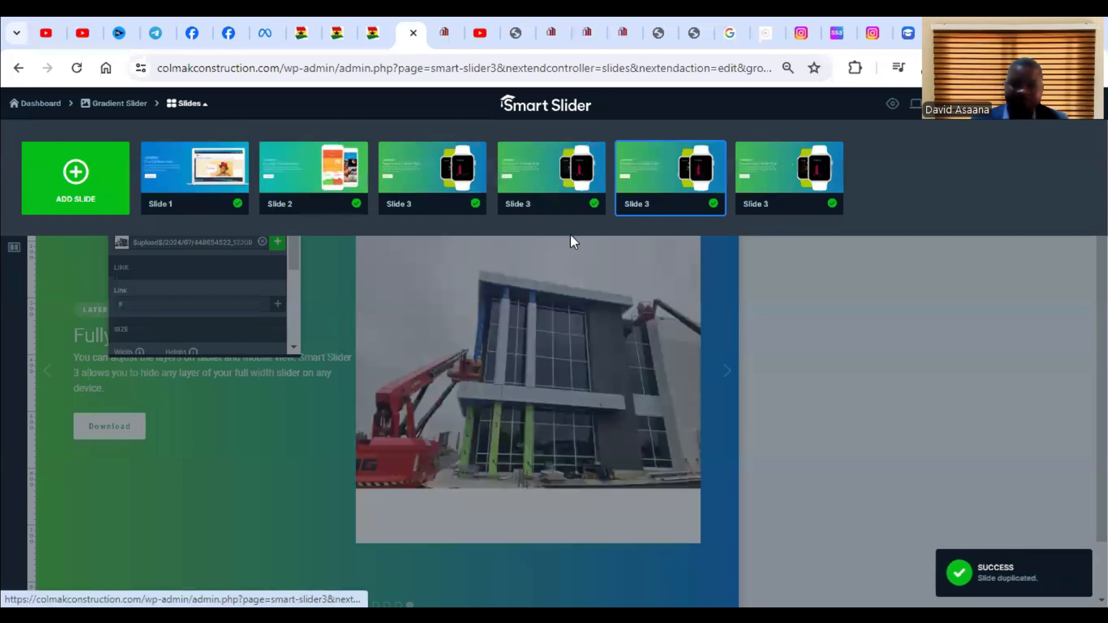
mouse_move(806, 185)
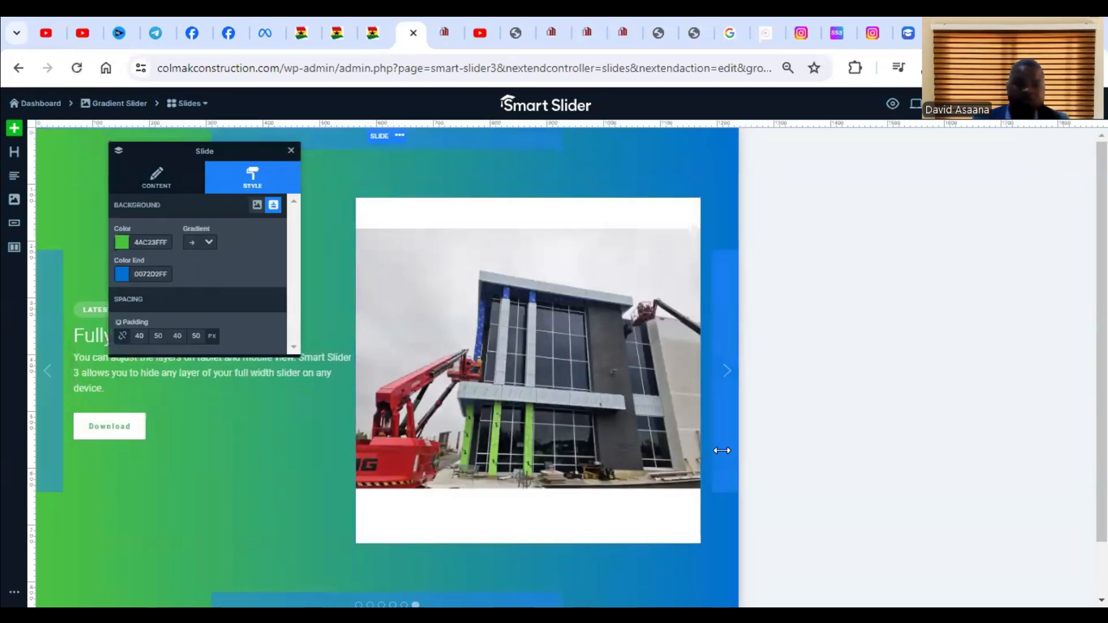
Replace the newest slide's image with the 448688638 photo of the building under a blue sky, and save the slide.
click(646, 410)
click(277, 242)
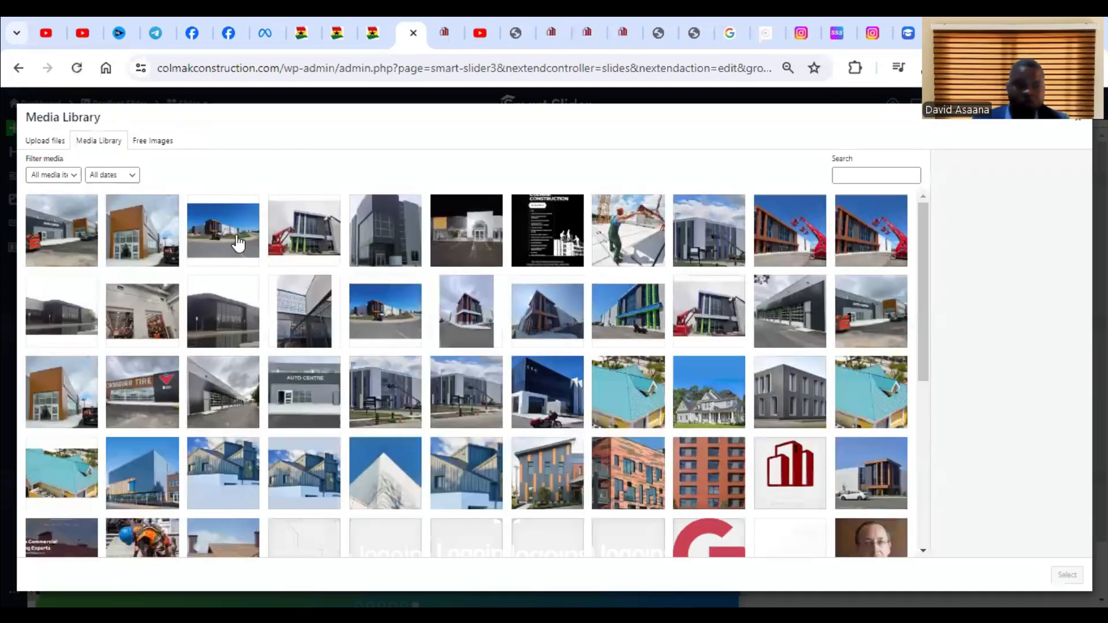
click(238, 245)
click(1067, 575)
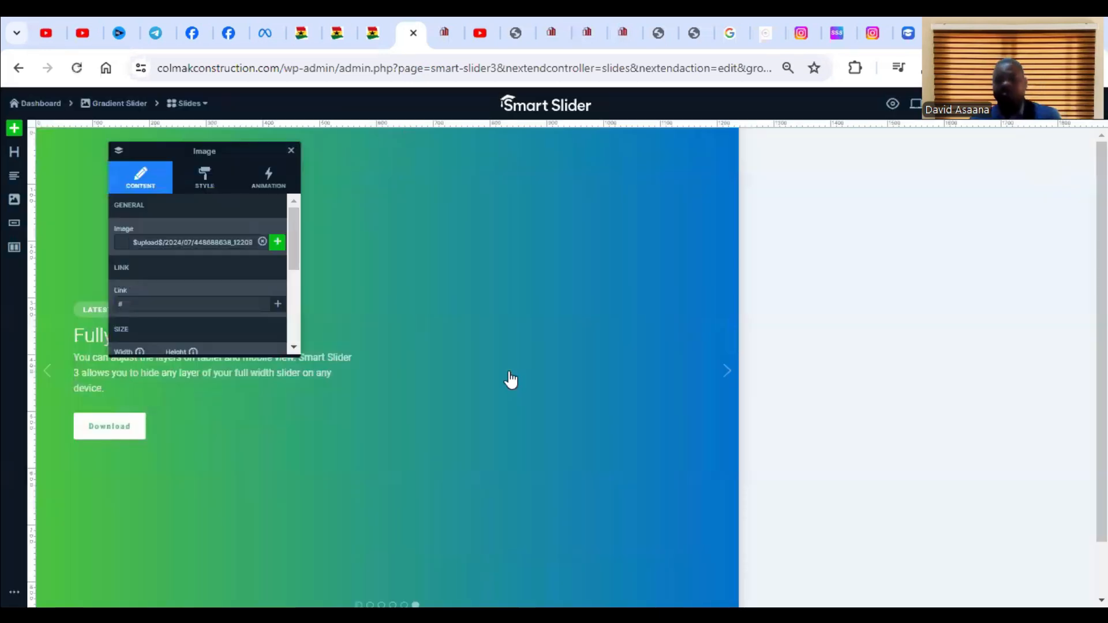
click(1076, 104)
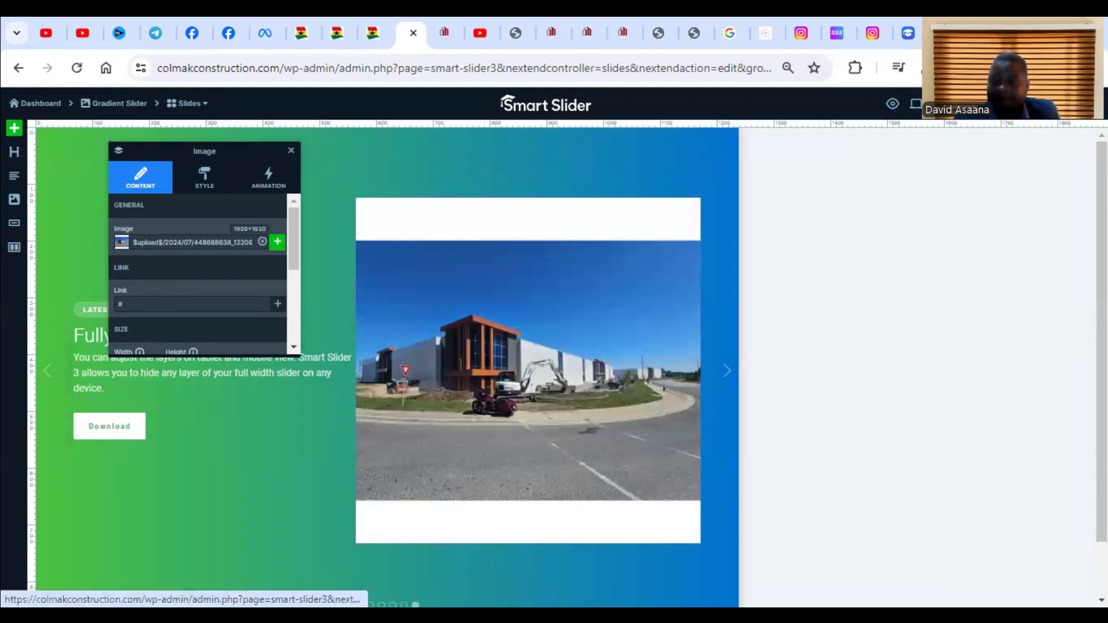
Return to the Gradient Slider overview, open Slide 1 and preview the slider.
click(1028, 104)
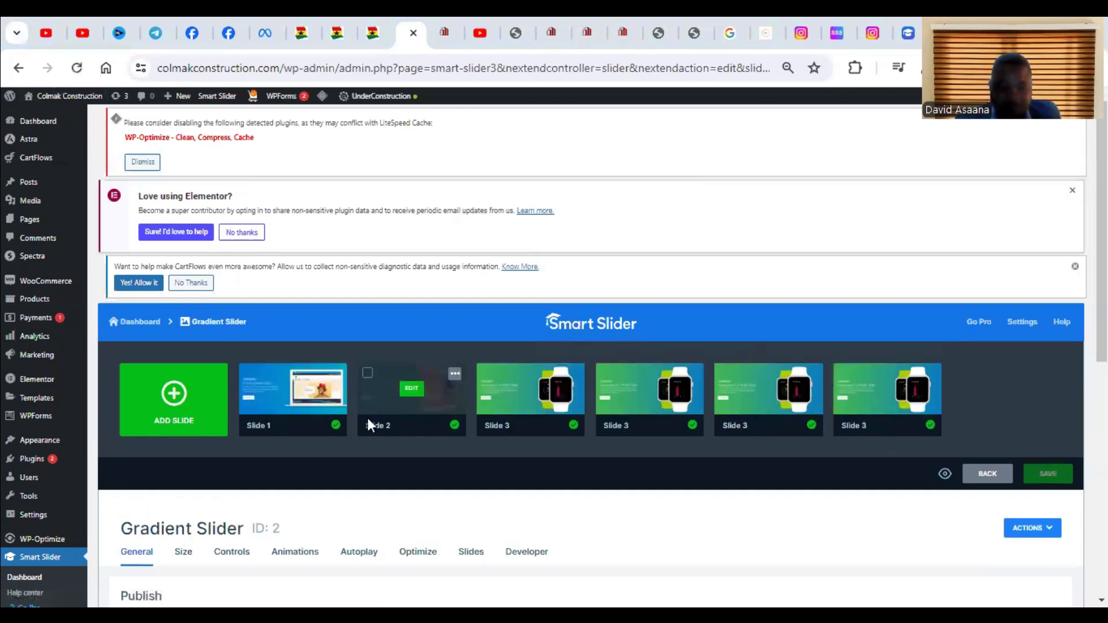
mouse_move(299, 415)
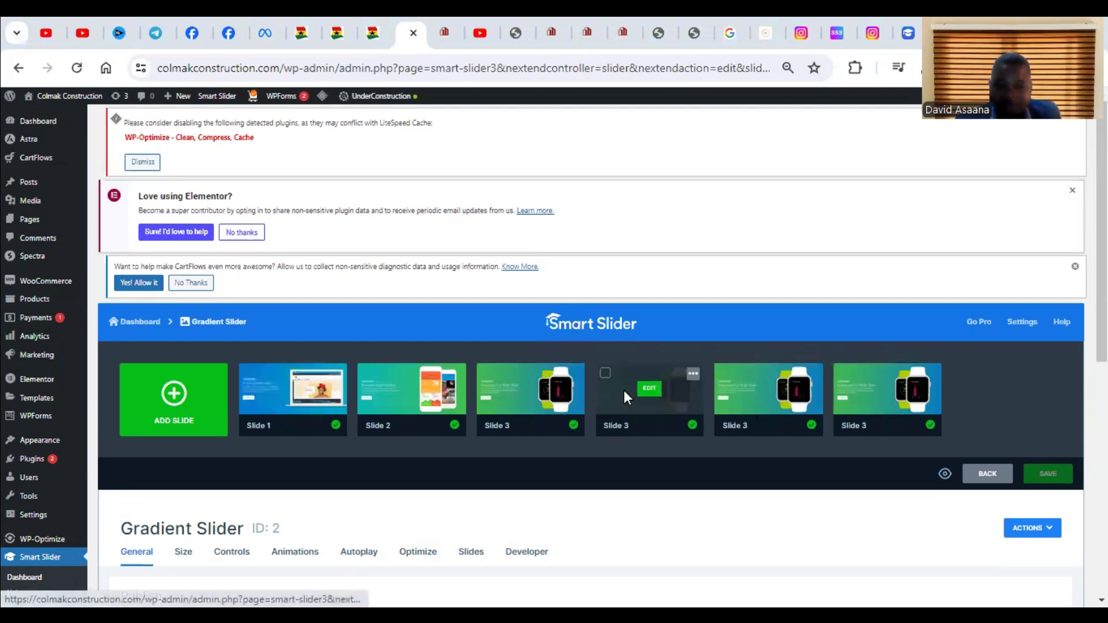
click(302, 395)
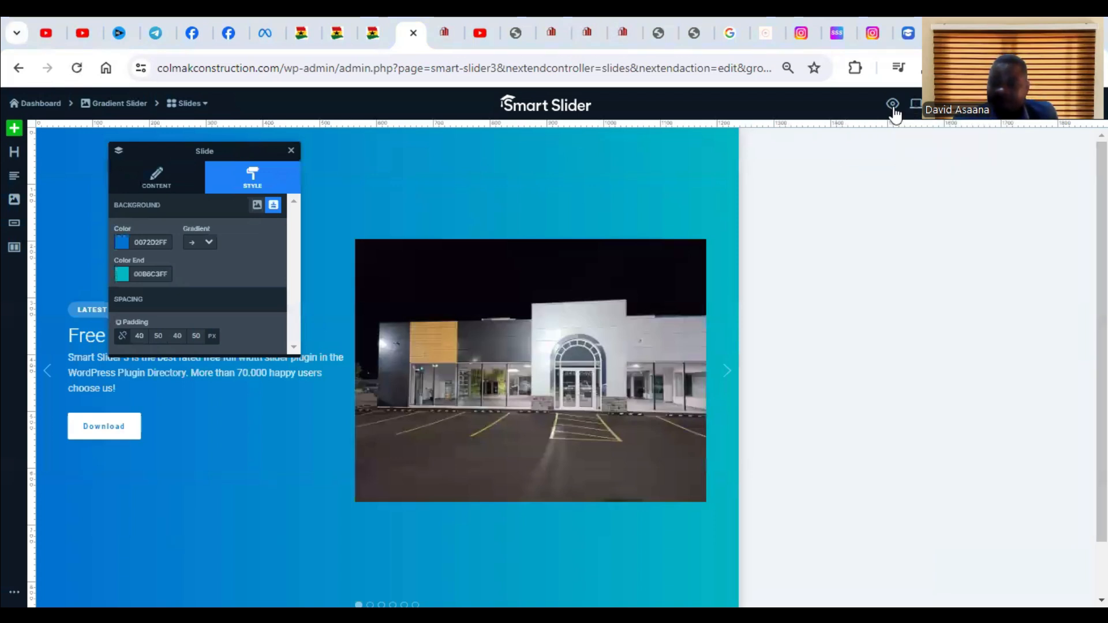
click(894, 108)
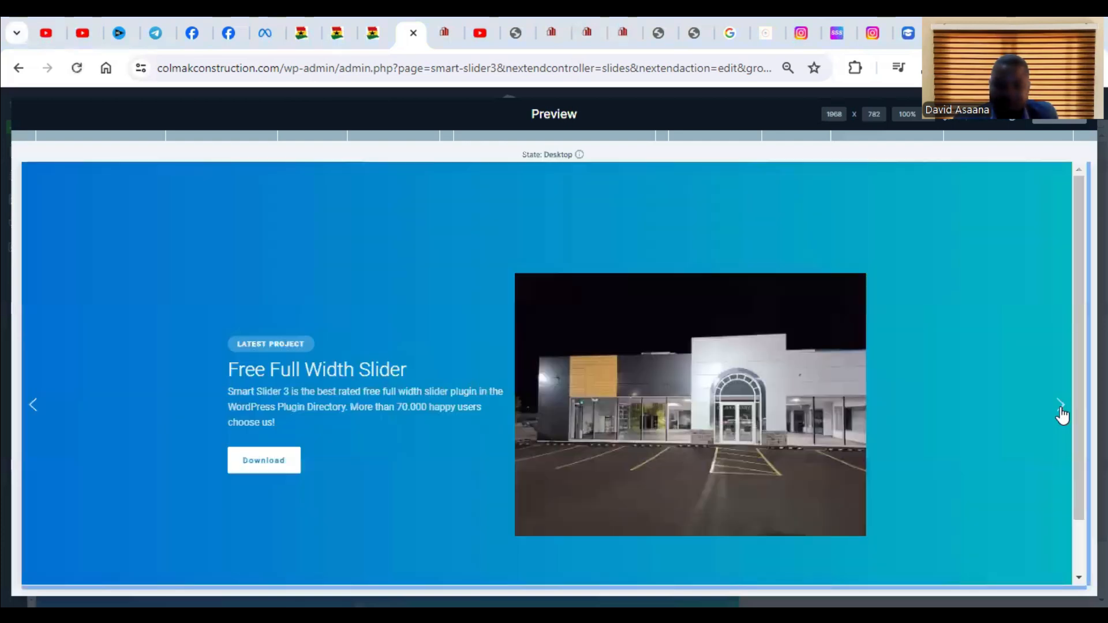
Advance through all the slides in the slider preview, and close the preview.
click(1060, 408)
click(1061, 408)
click(1060, 408)
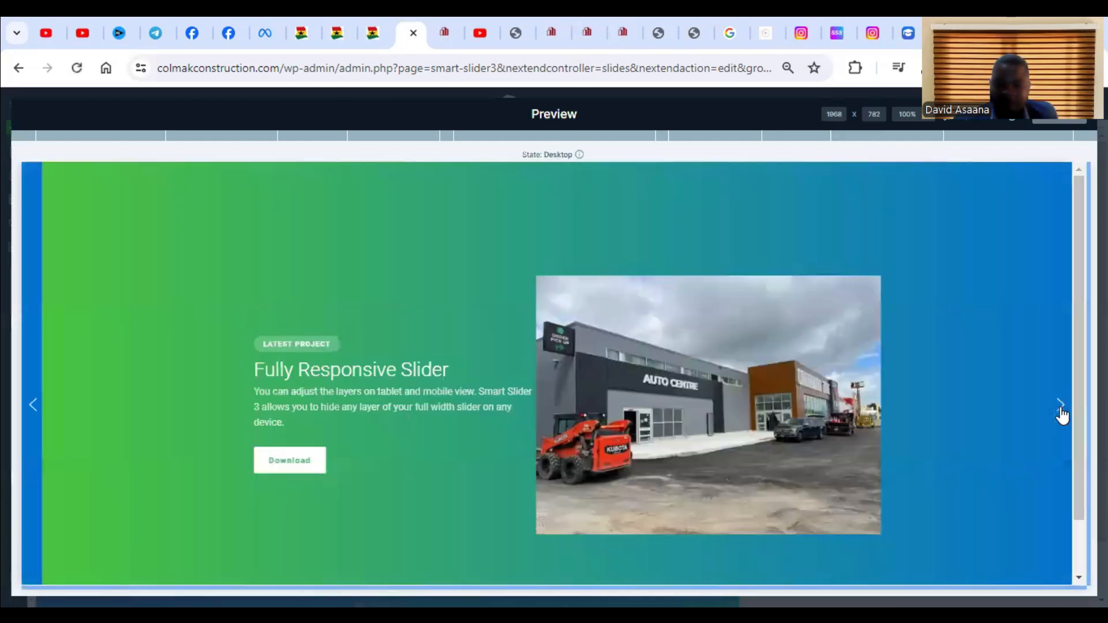
click(1060, 408)
click(1061, 408)
click(1061, 408)
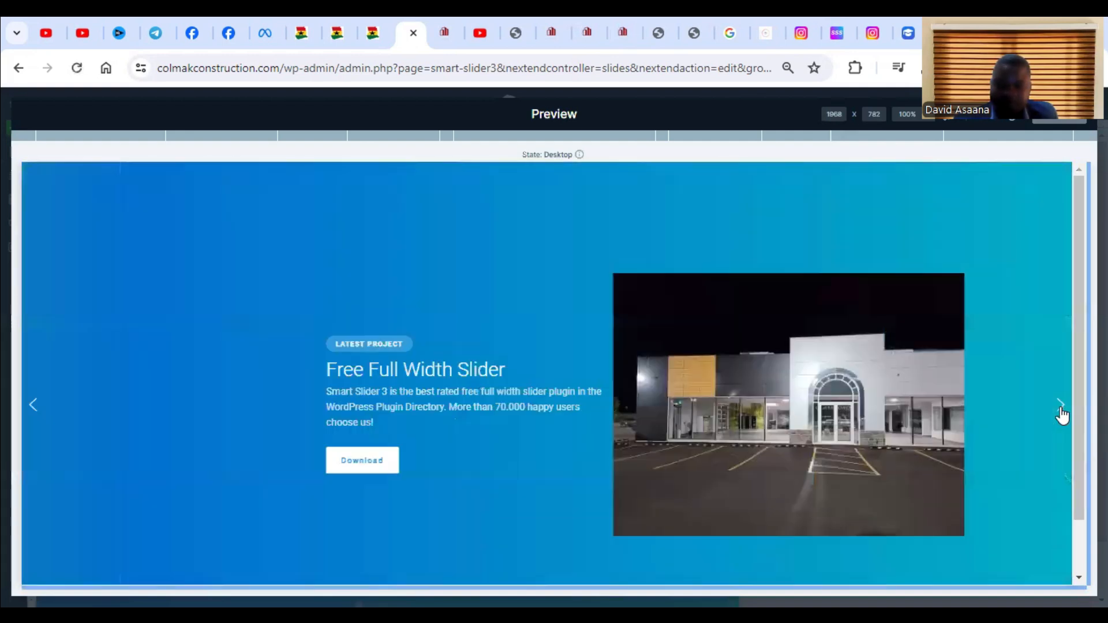
click(1061, 408)
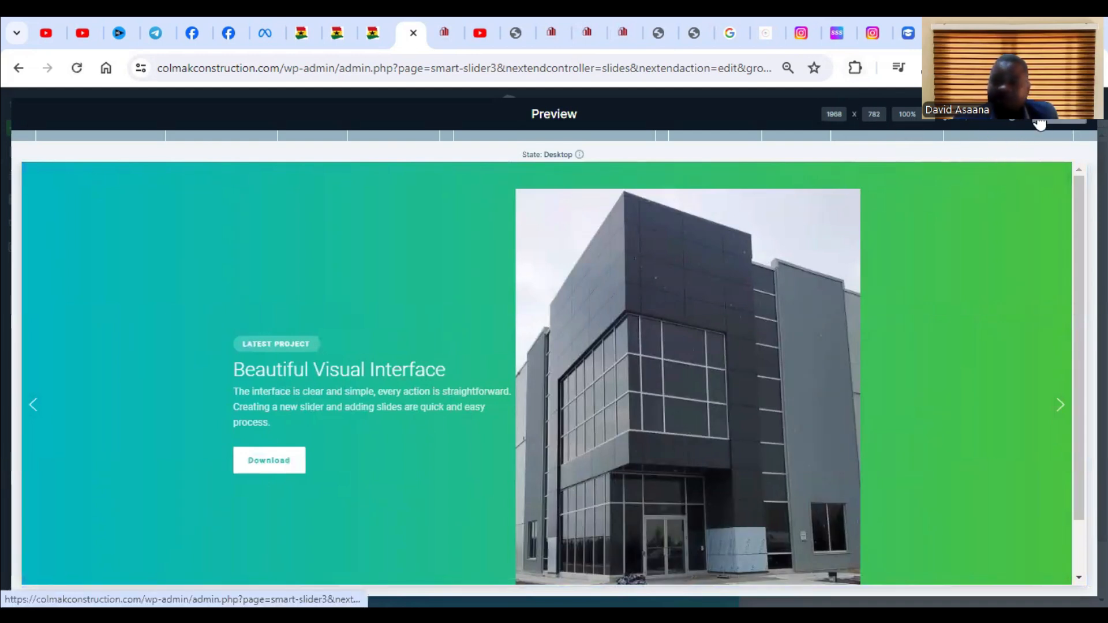
click(1060, 121)
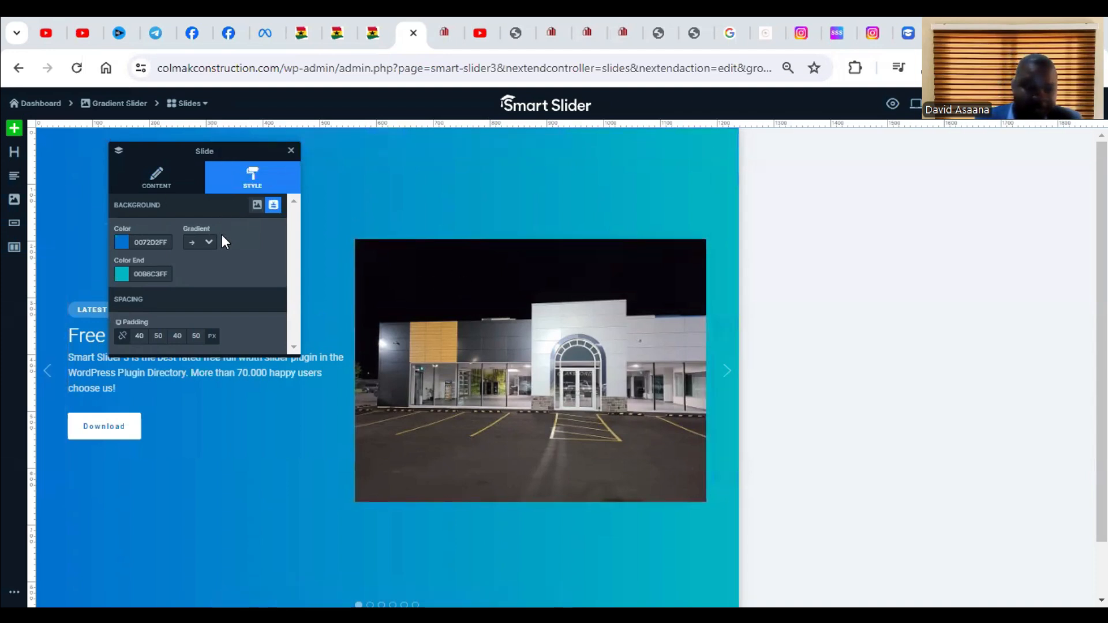
click(156, 184)
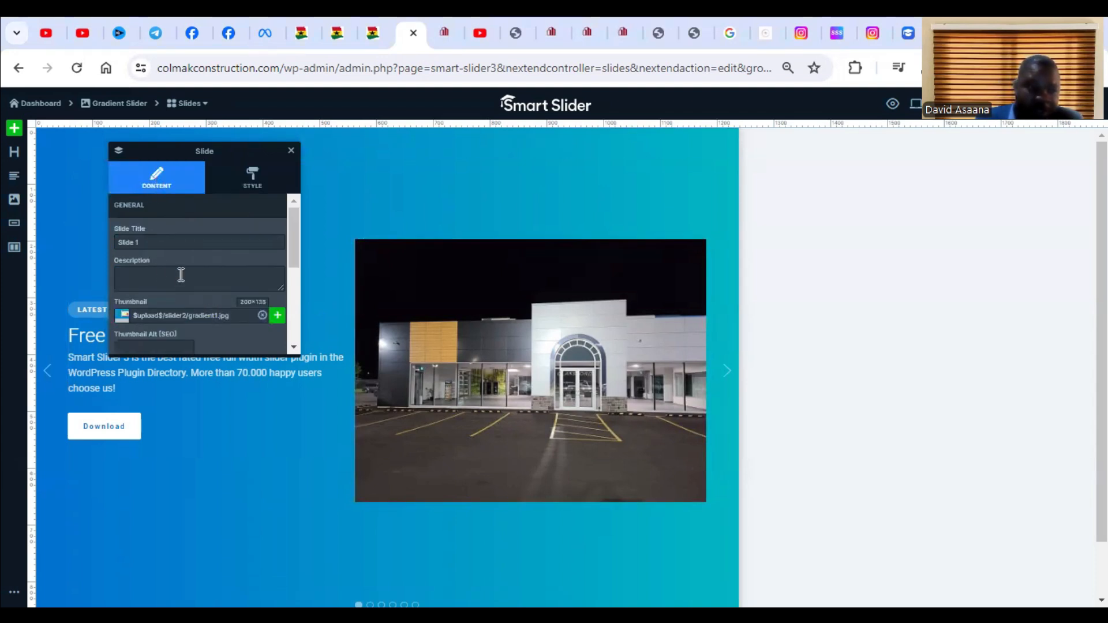
scroll(205, 289, down, 5)
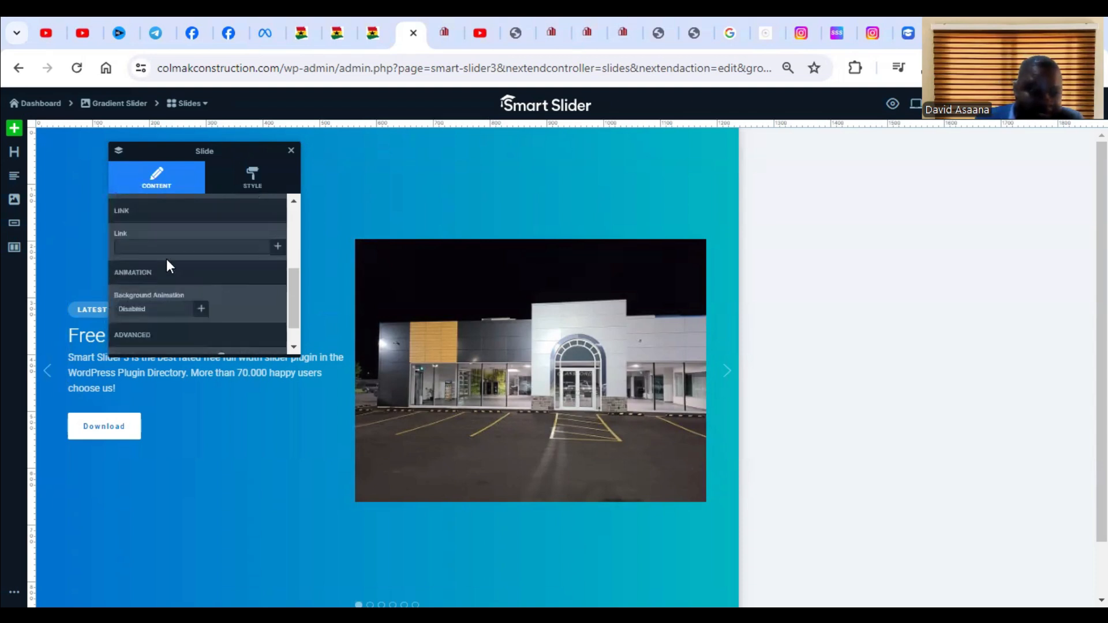
scroll(166, 259, up, 3)
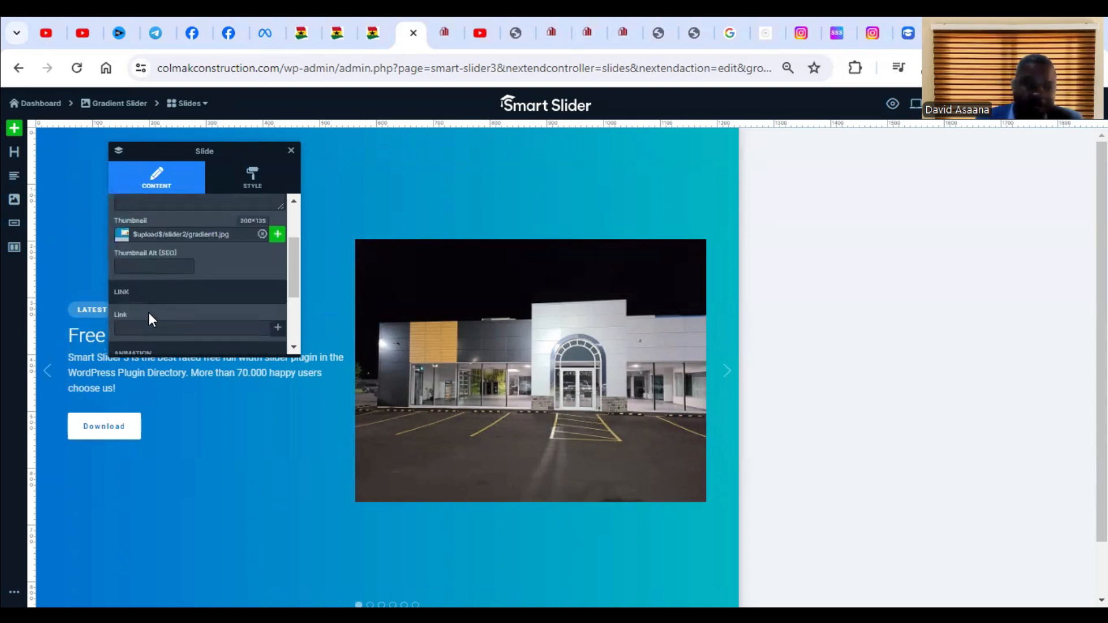
click(136, 327)
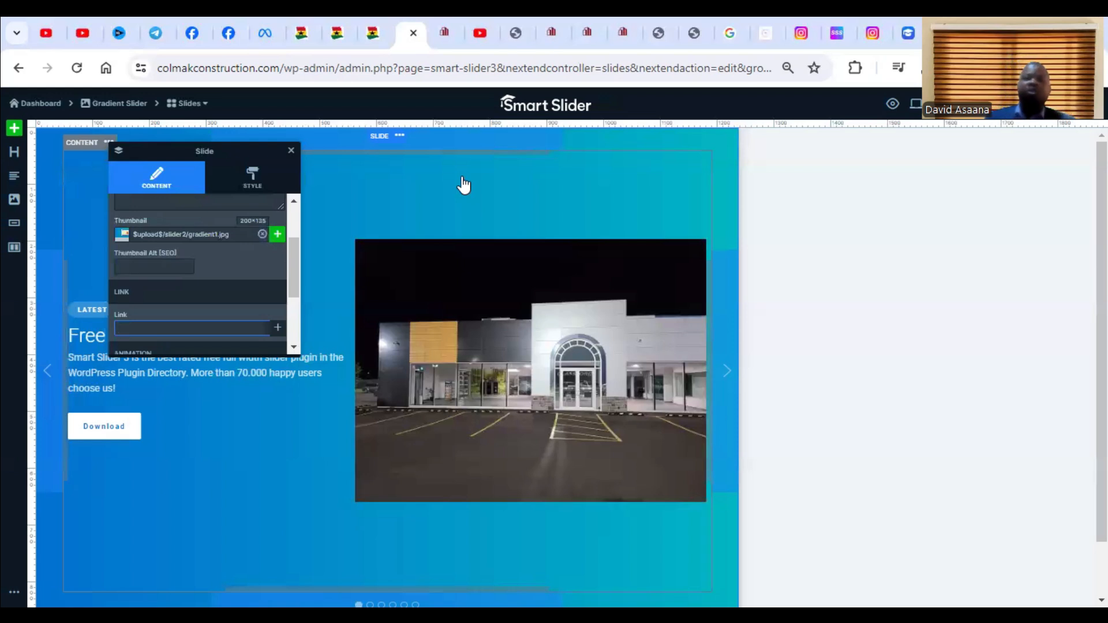
click(445, 17)
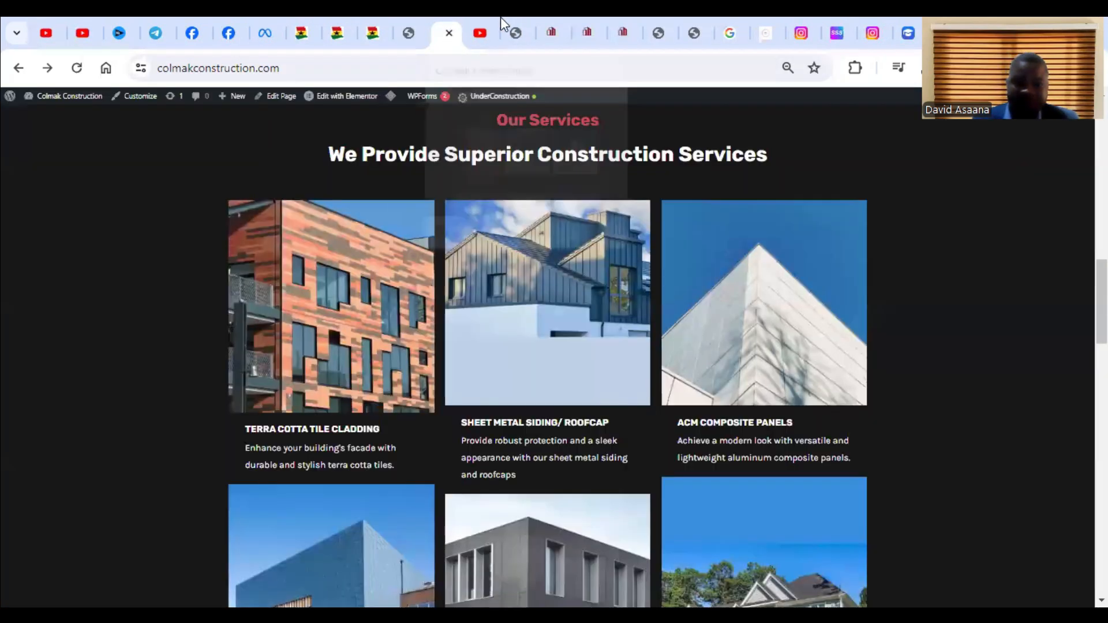
scroll(517, 214, up, 15)
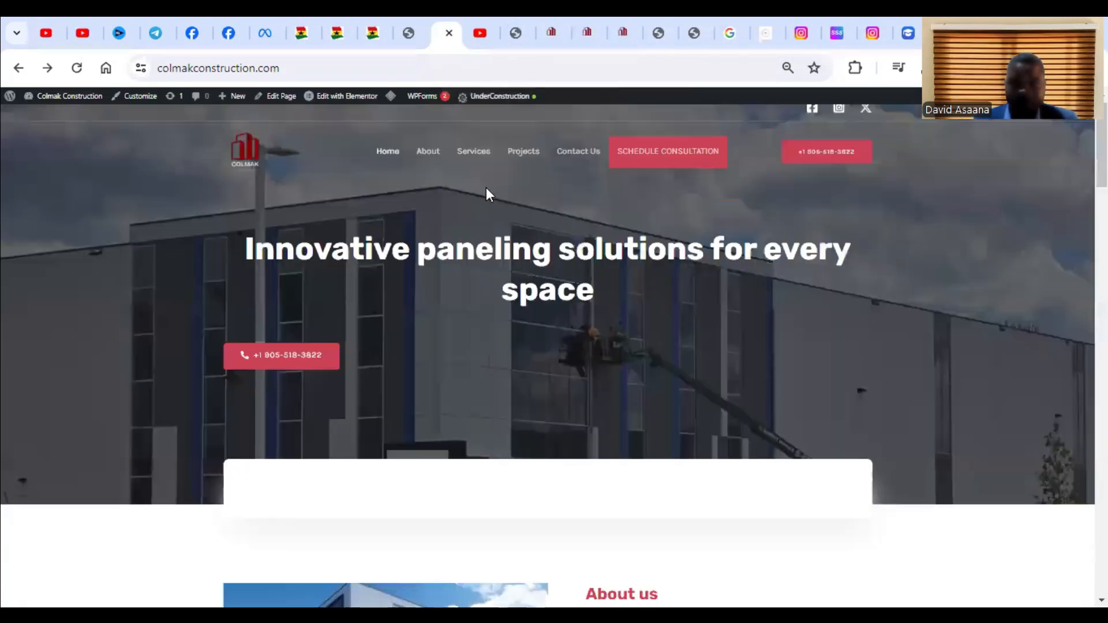
scroll(491, 187, up, 1)
click(568, 169)
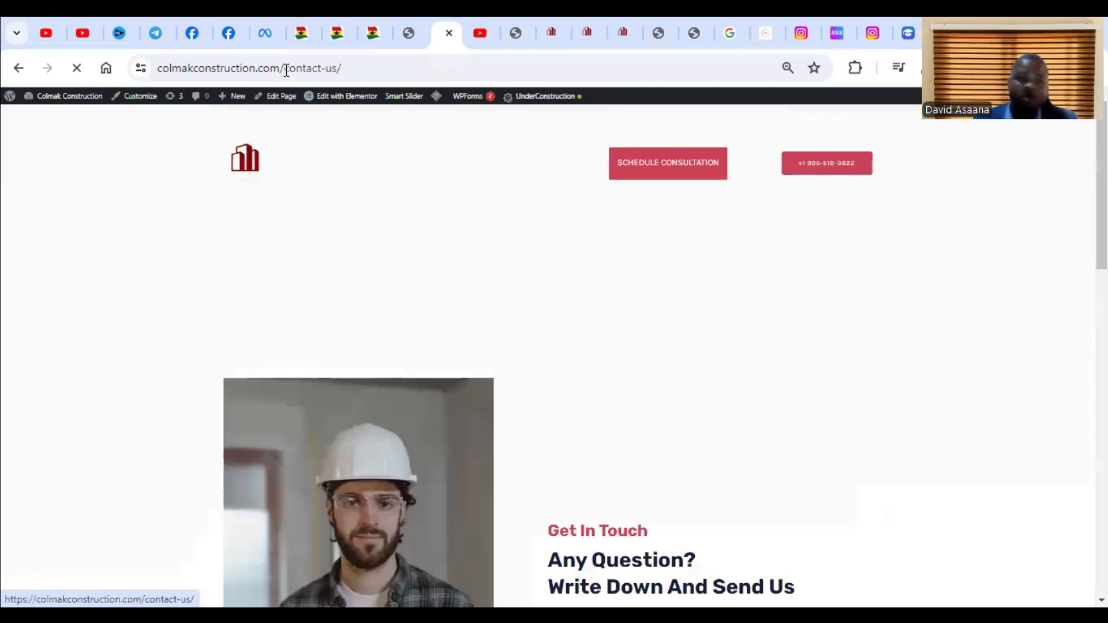
click(286, 70)
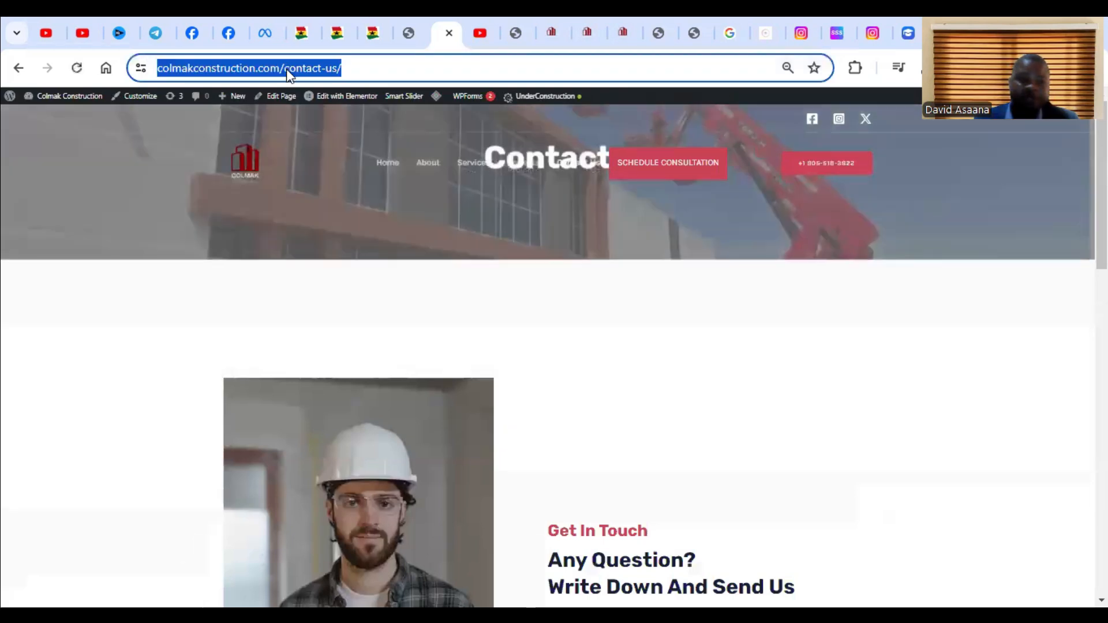
right_click(287, 70)
click(356, 220)
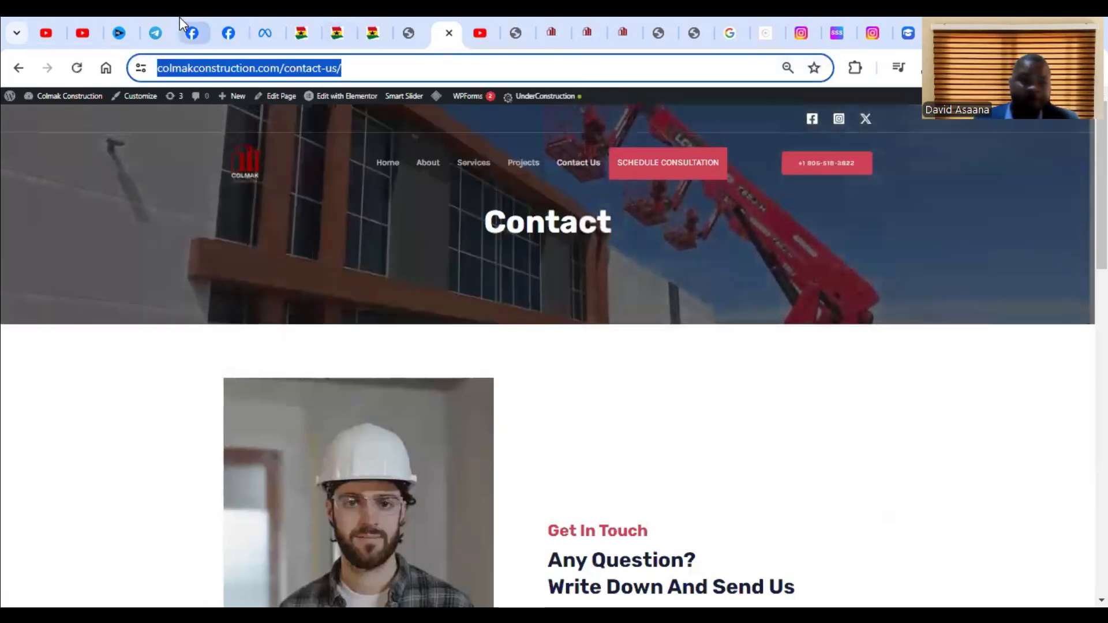
click(404, 29)
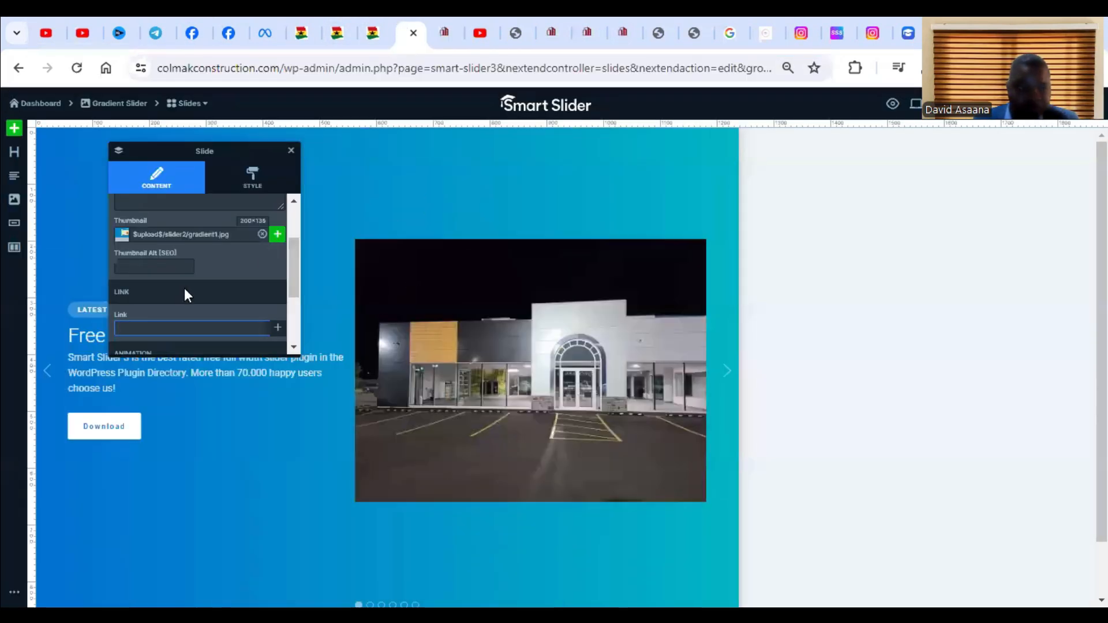
key(ctrl+v)
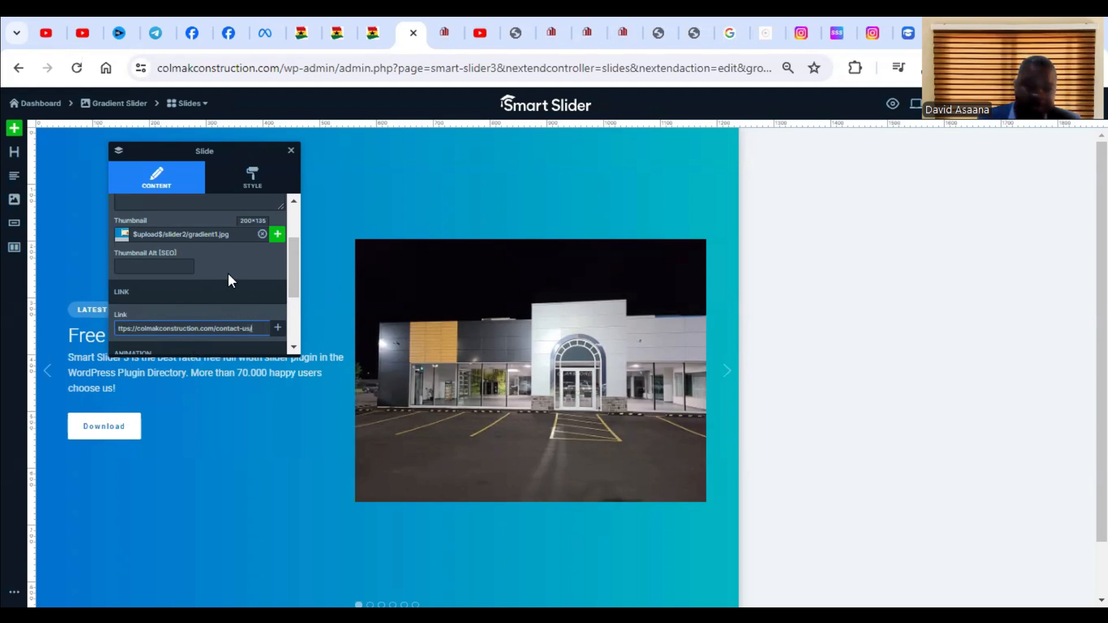
Move the settings window clear of Slide 1 and delete all text from the paragraph below the heading.
click(260, 186)
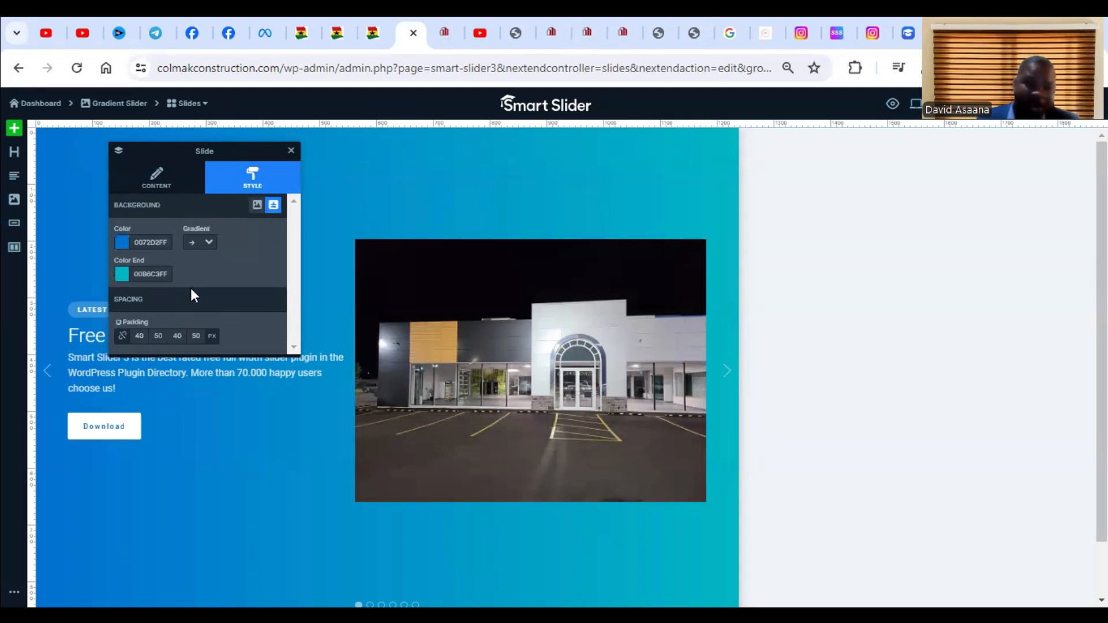
click(173, 182)
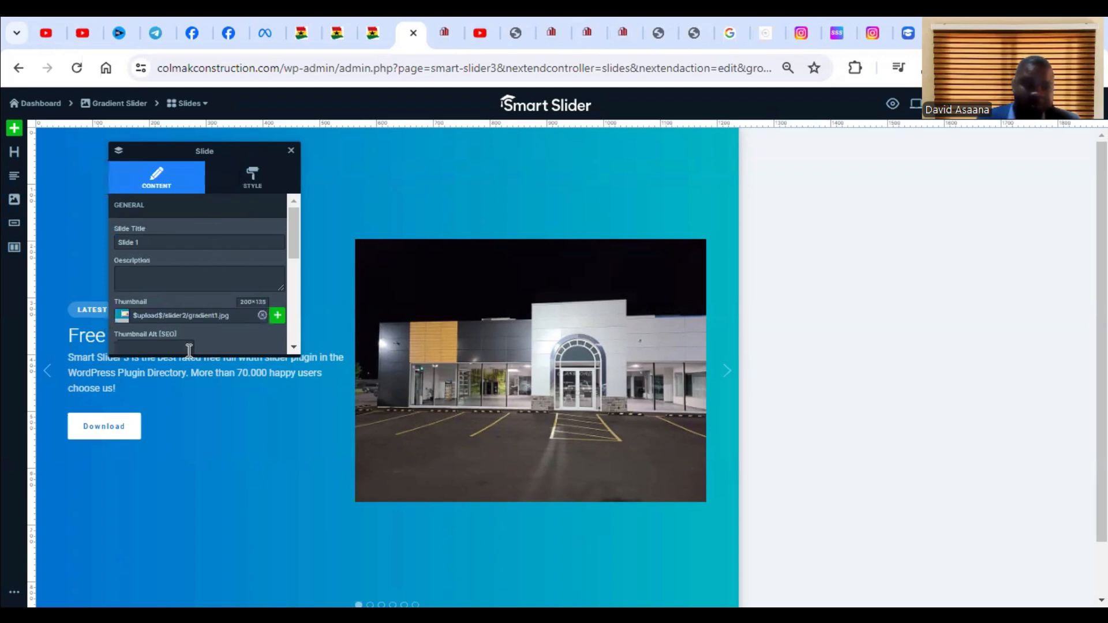
drag(237, 153, 952, 129)
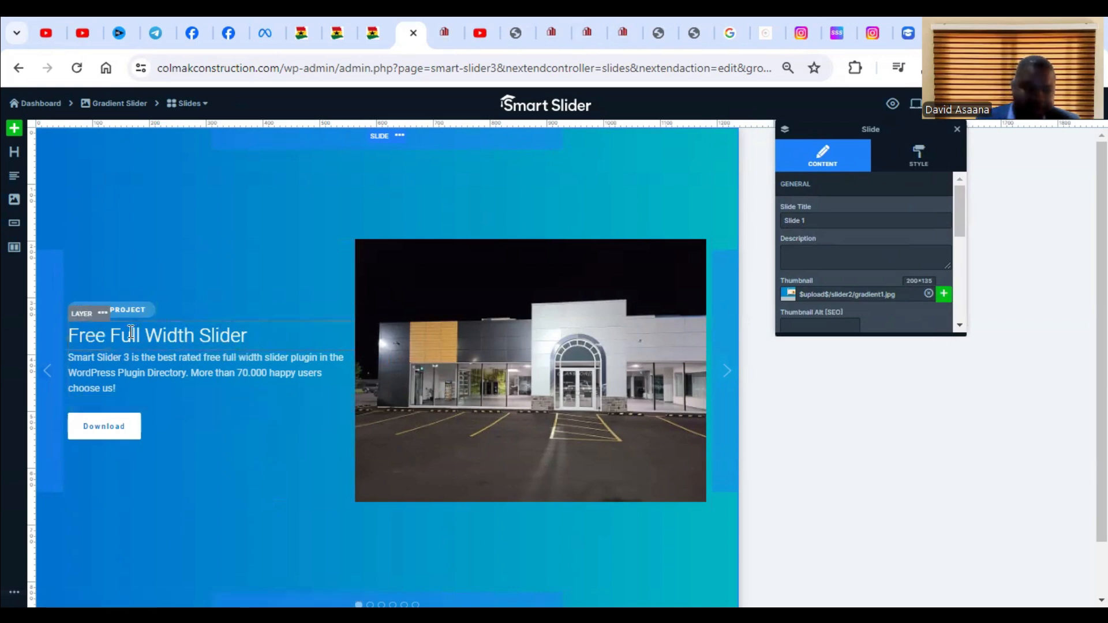
click(185, 358)
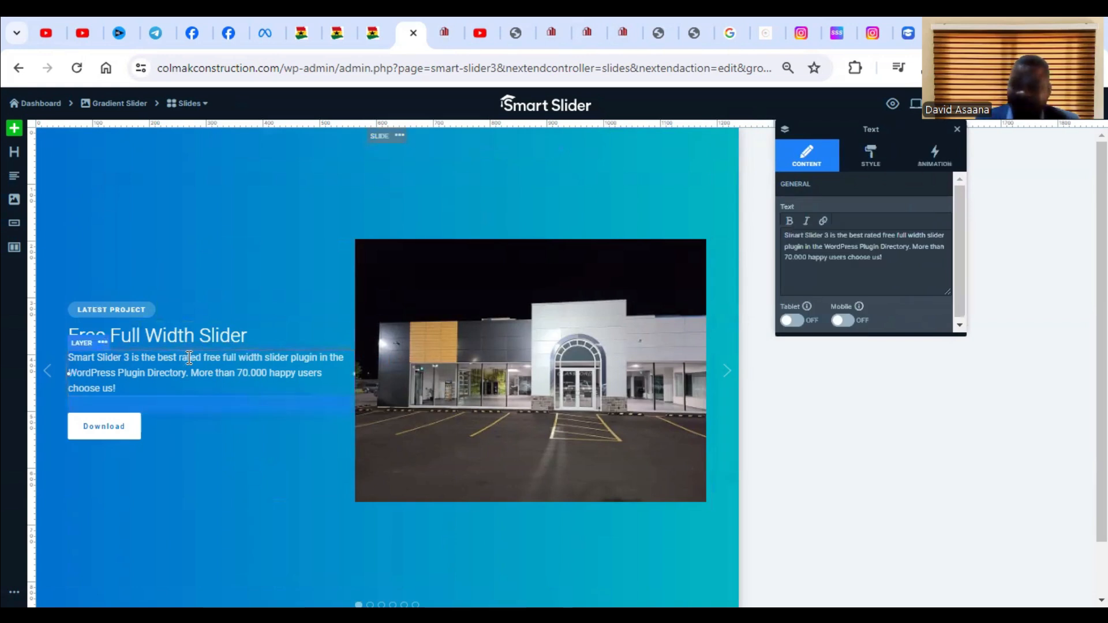
click(823, 268)
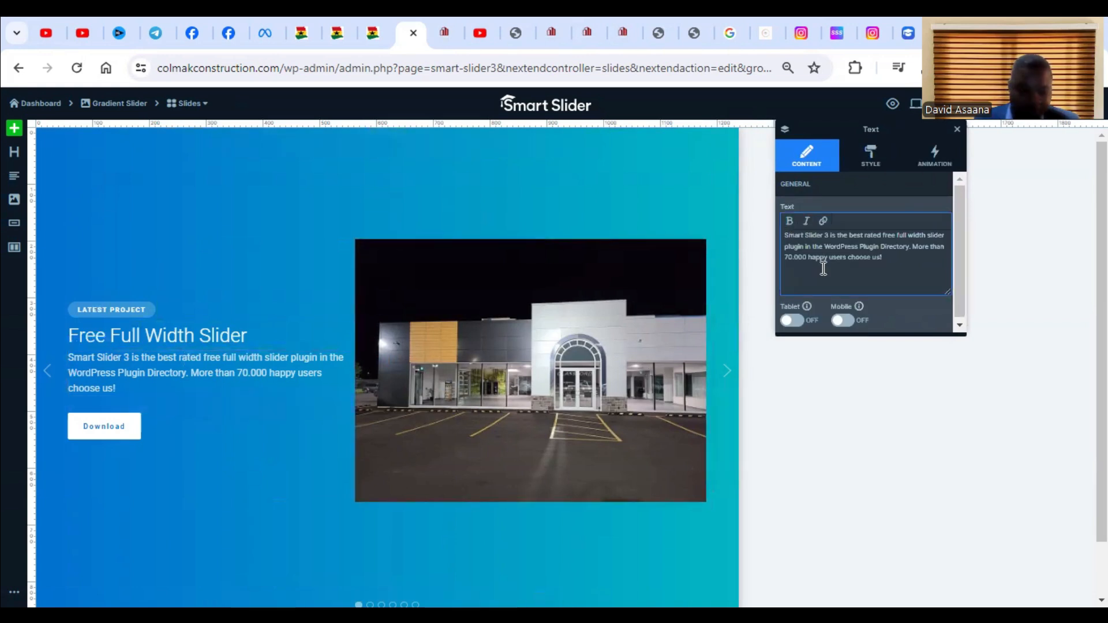
key(ctrl+a)
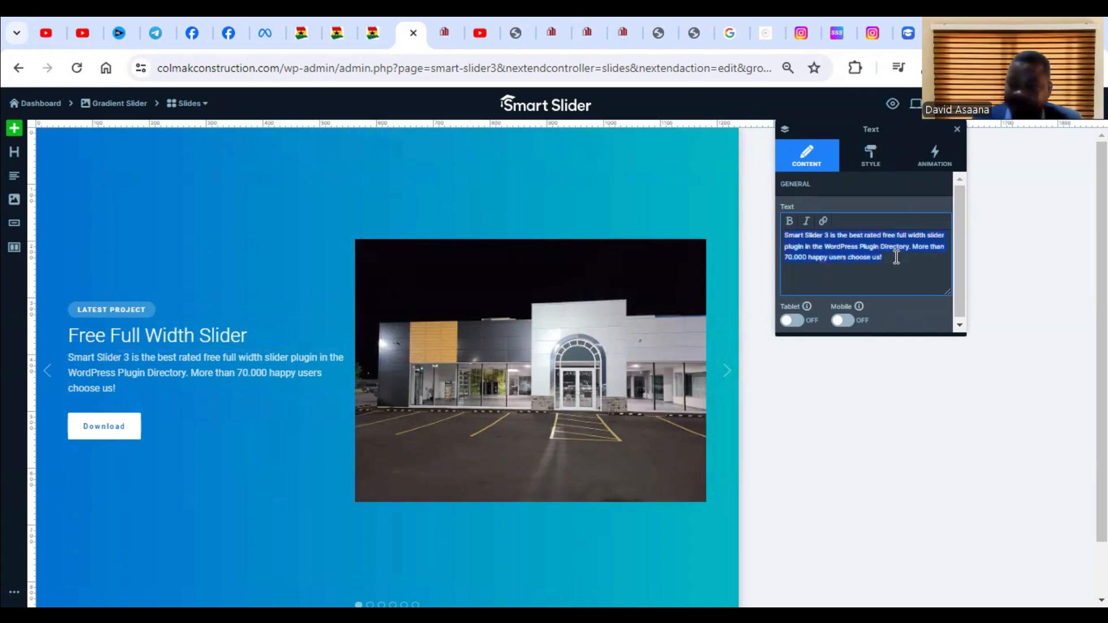
key(BackSpace)
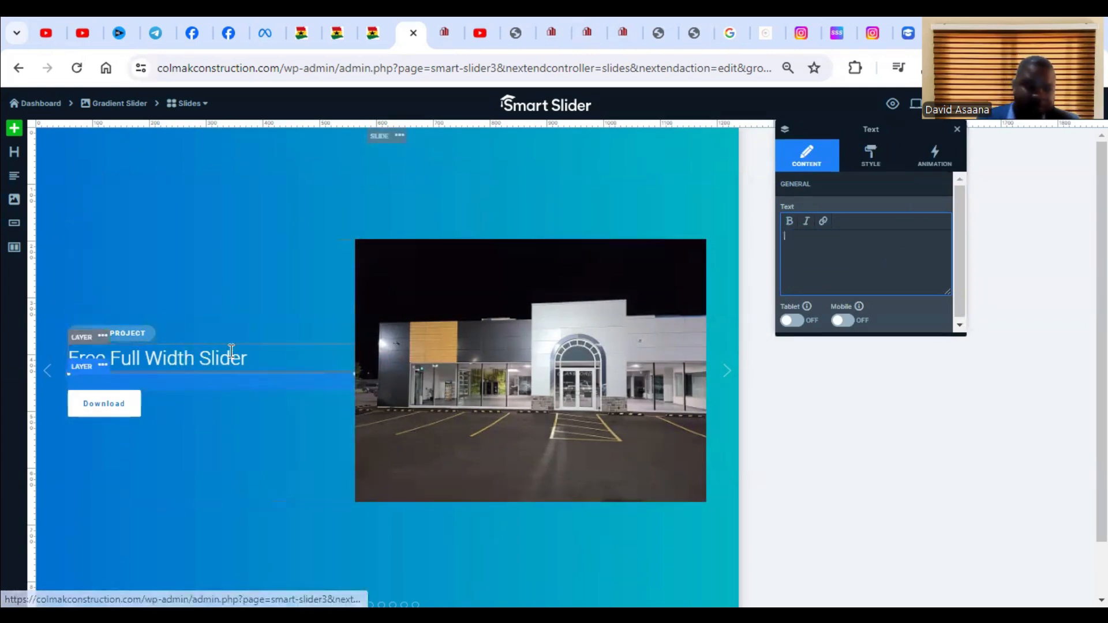
Change the label of Slide 1's Download button to "Contact us".
click(124, 413)
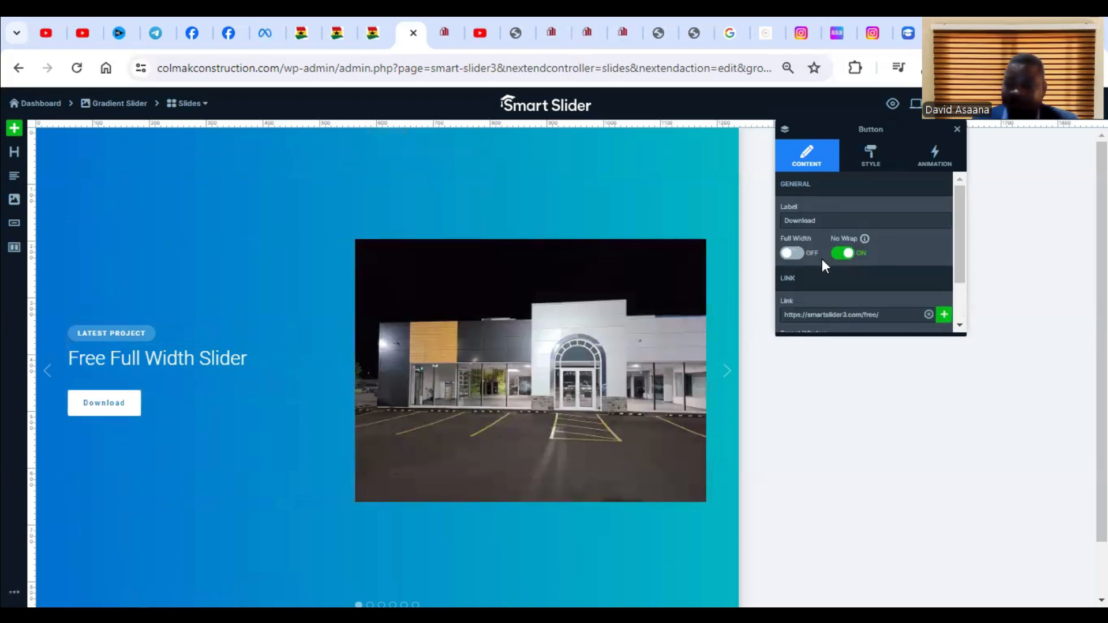
click(873, 216)
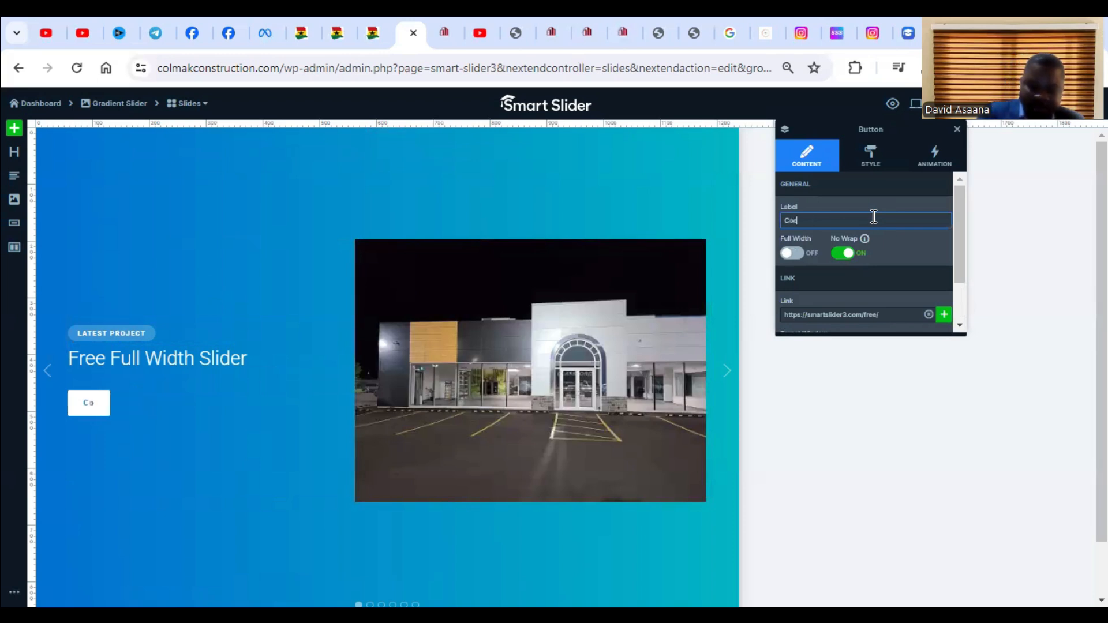
text(Contact us)
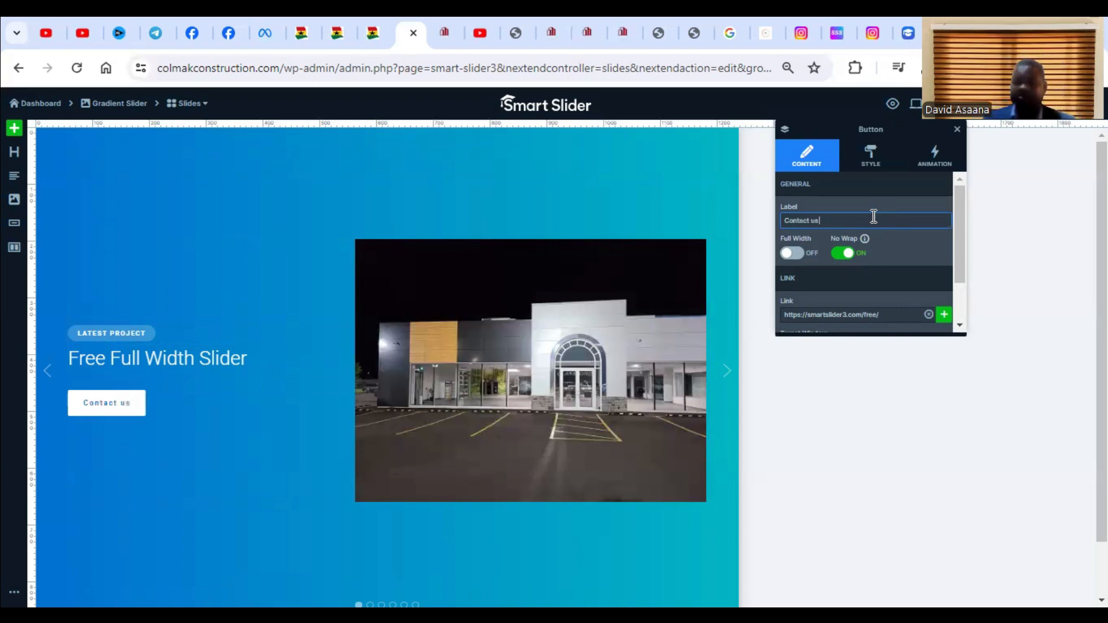
Select the slide's heading, copy the project name "Glassford Motors" from the colmakconstruction Instagram post, and return to the slide editor.
click(225, 349)
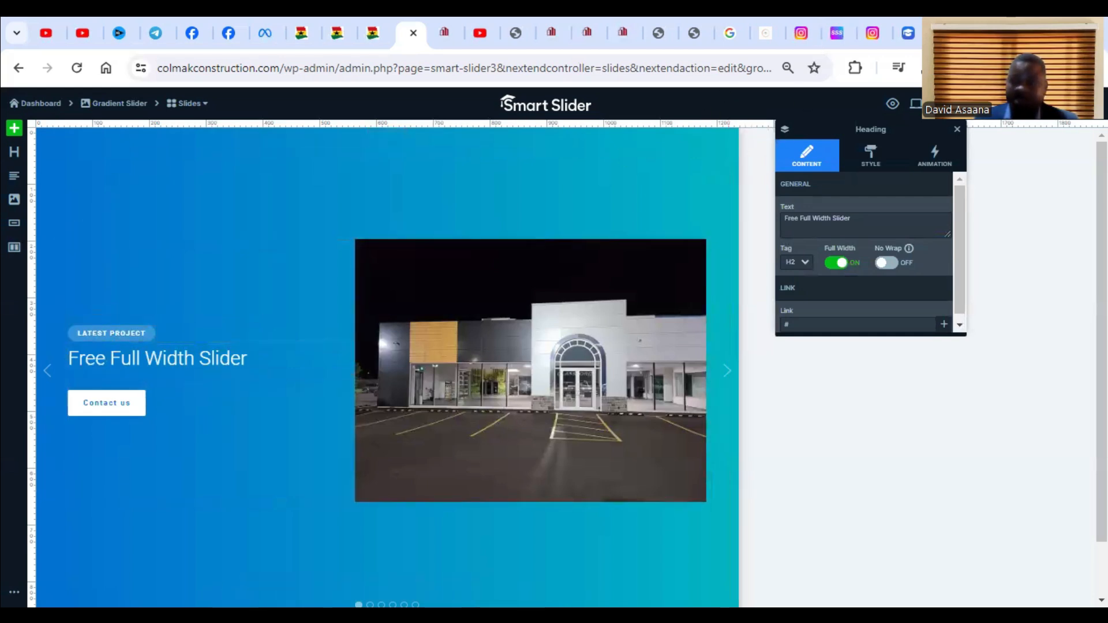
click(912, 32)
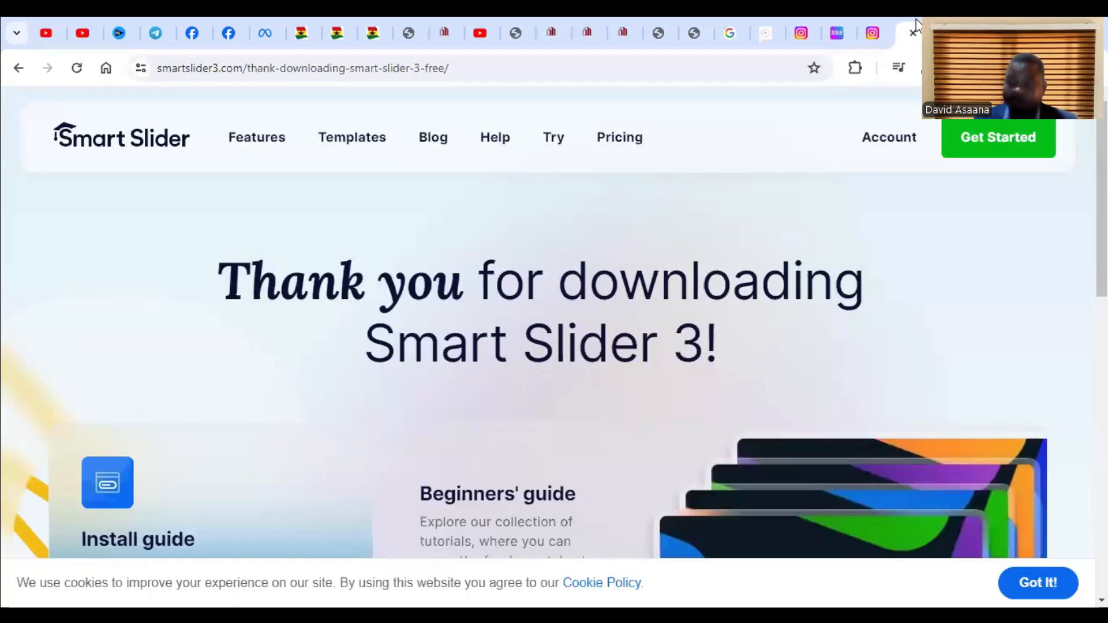
click(870, 20)
click(834, 17)
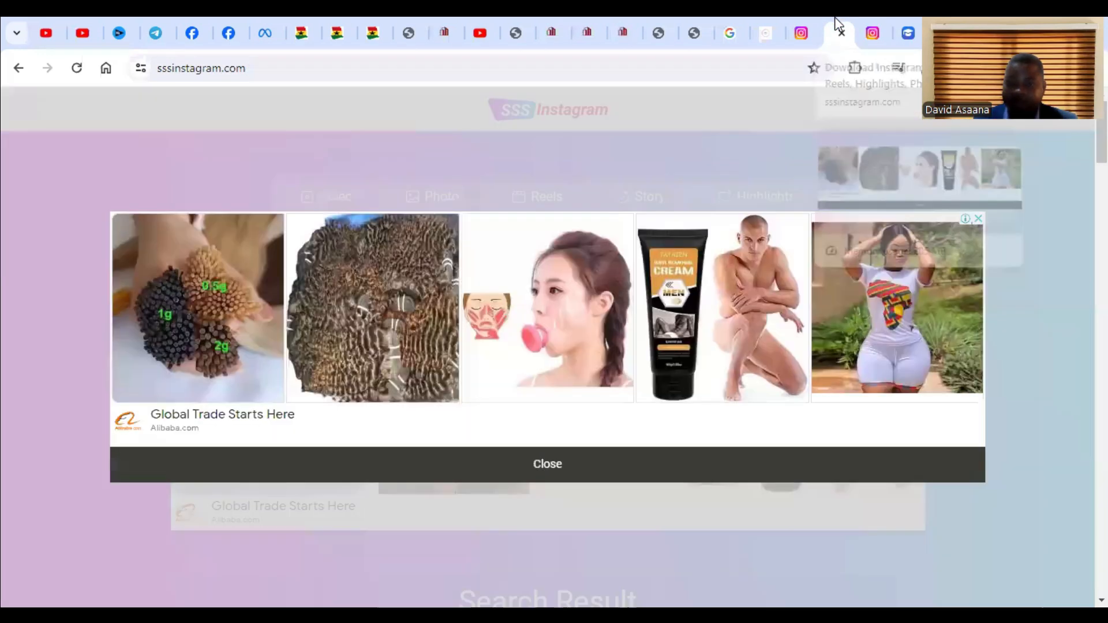
click(870, 18)
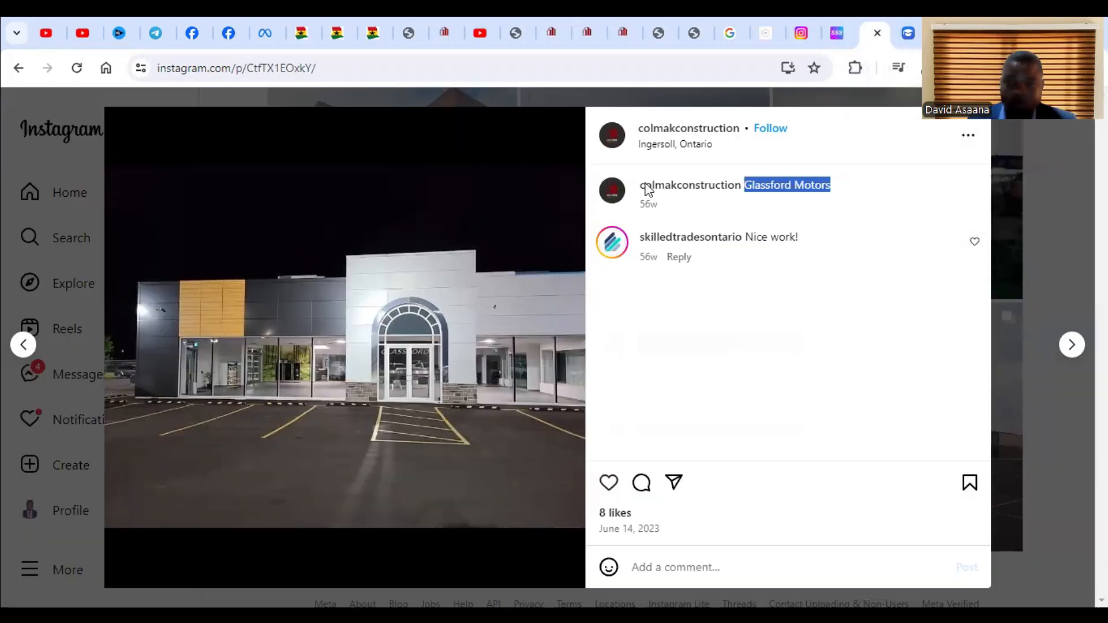
click(435, 17)
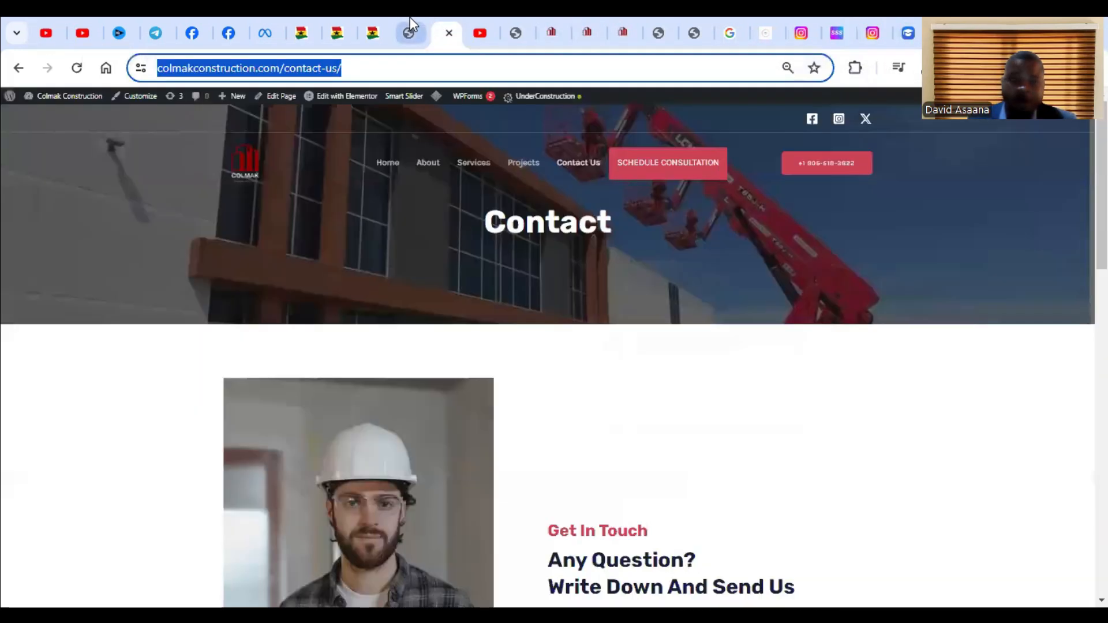
click(409, 17)
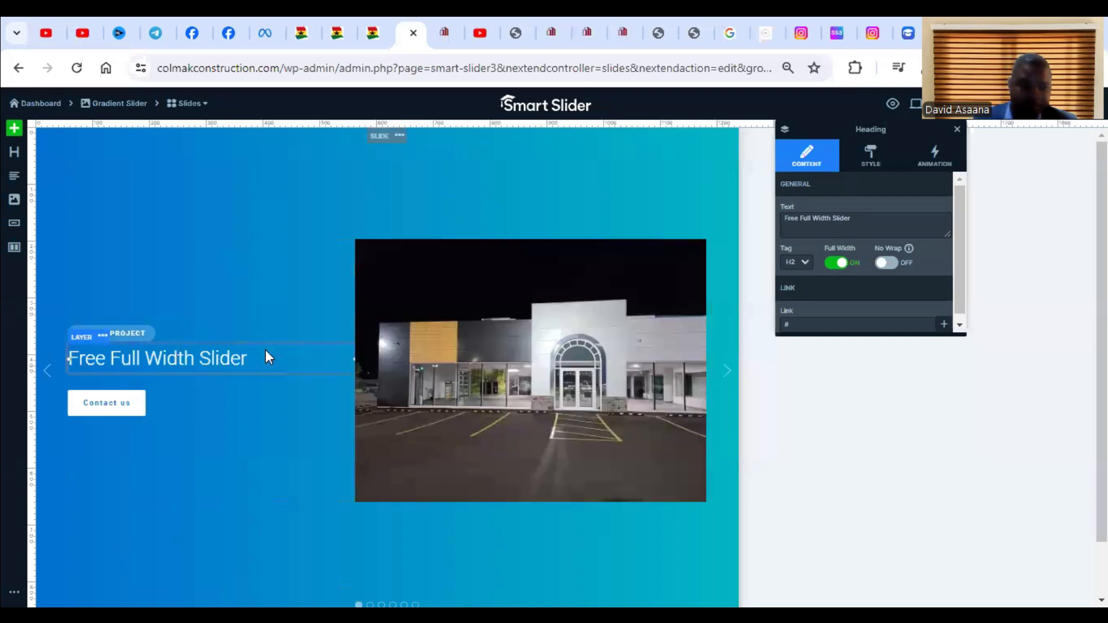
Replace the "Free Full Width Slider" heading text with "Construction Glassford Motors".
click(870, 230)
key(ctrl+a)
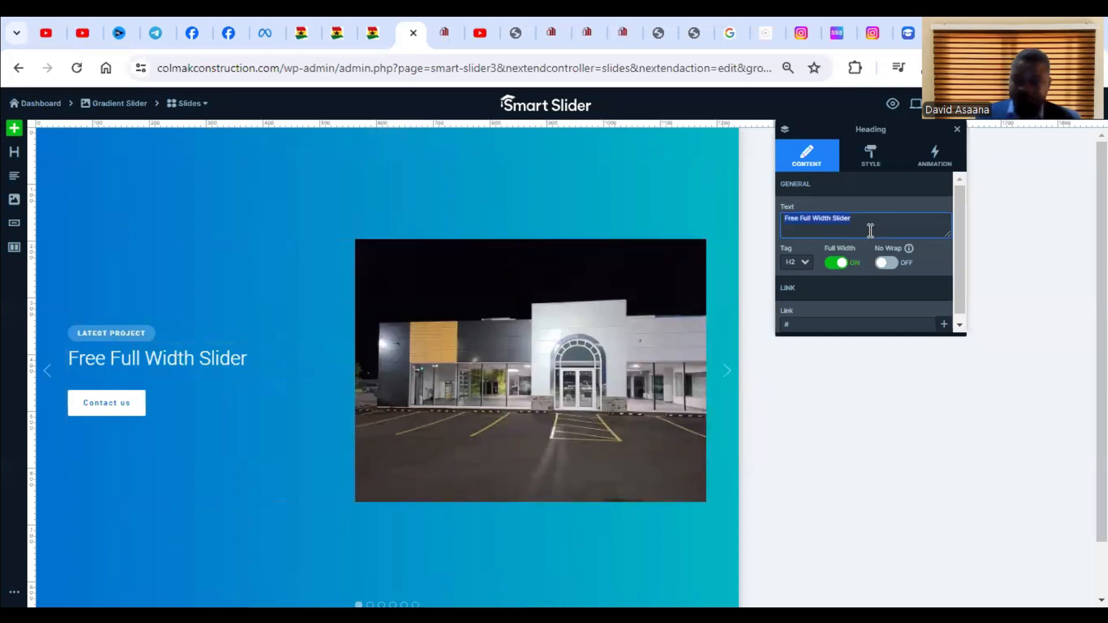
key(BackSpace)
text(Glassford Motors)
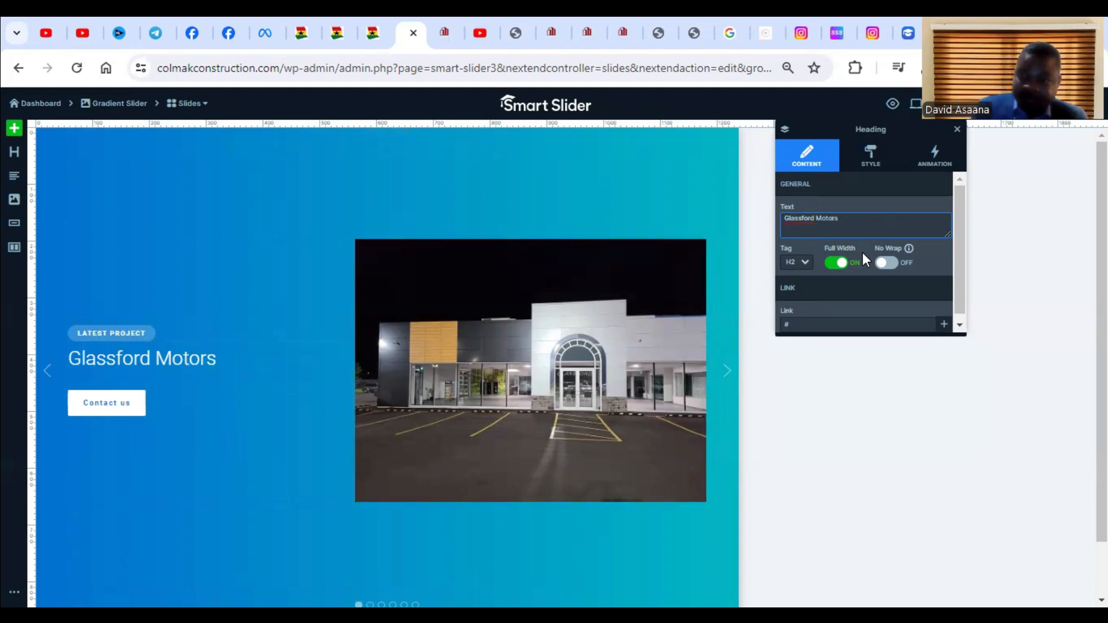
text(Construction of)
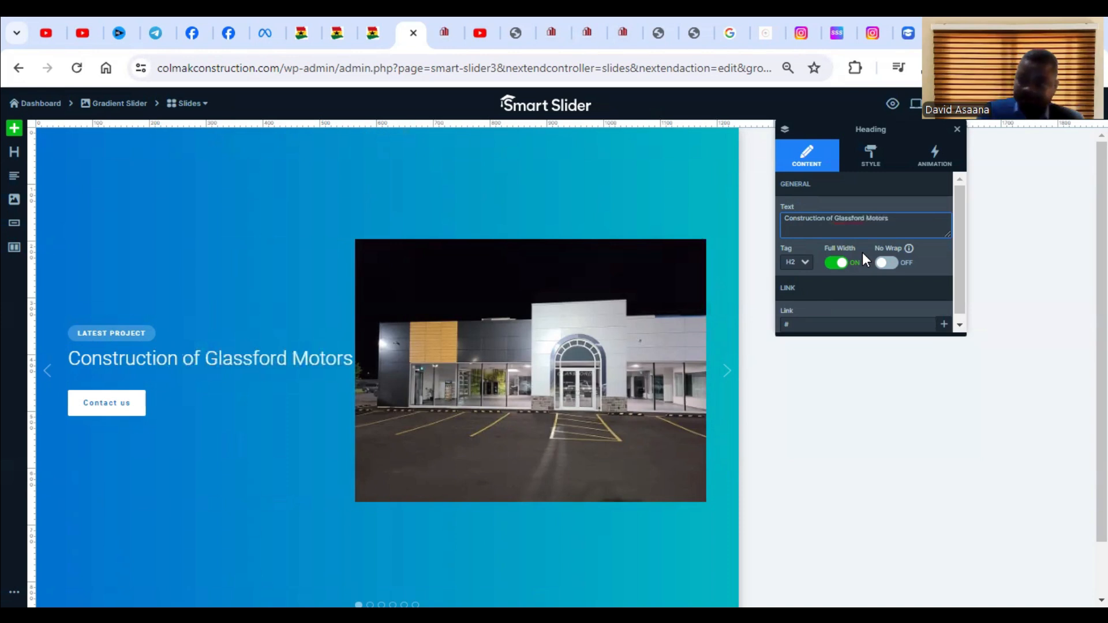
key(BackSpace)
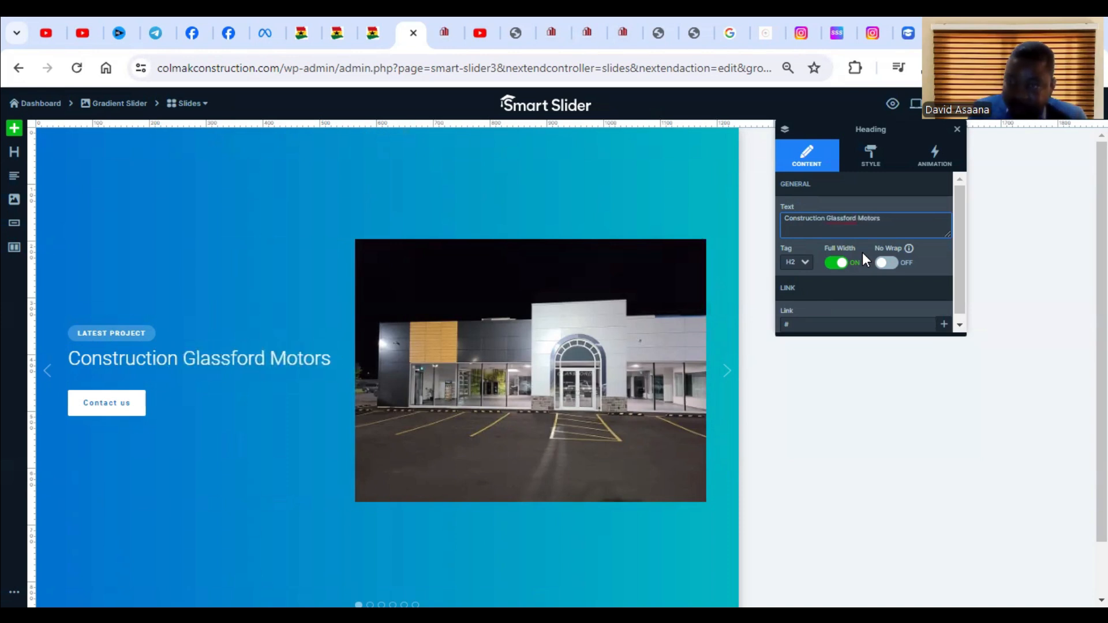
Insert "project for" before the company name so Slide 1's heading reads "Construction project for Glassford Motors".
text(proh)
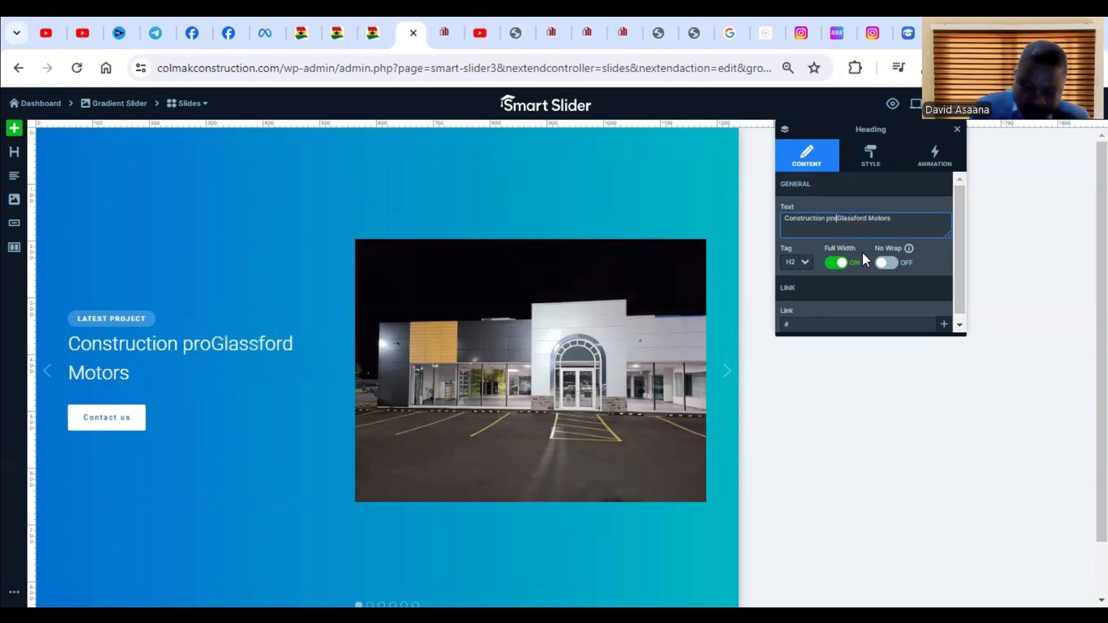
key(BackSpace)
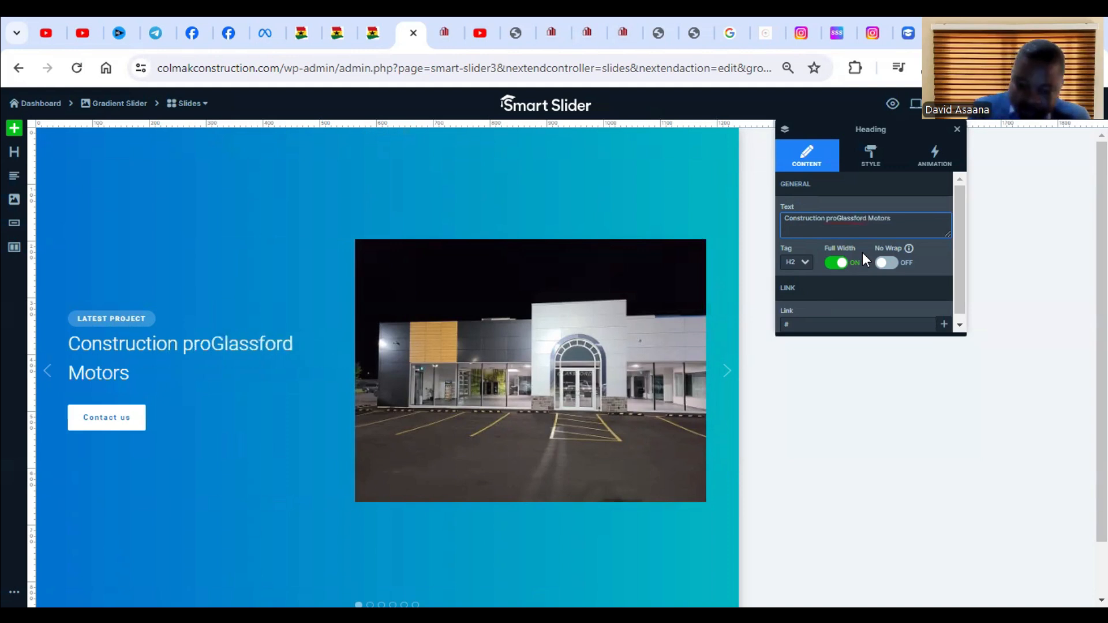
text(ject for)
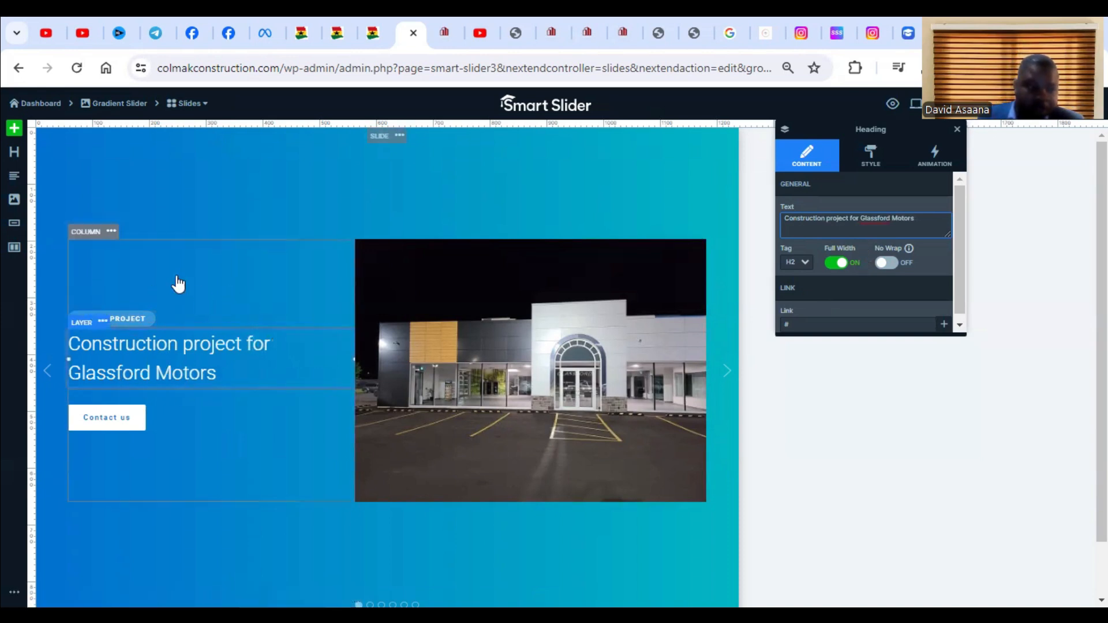
Delete the "LATEST PROJECT" label text from the small button above Slide 1's heading and save the slide.
click(87, 319)
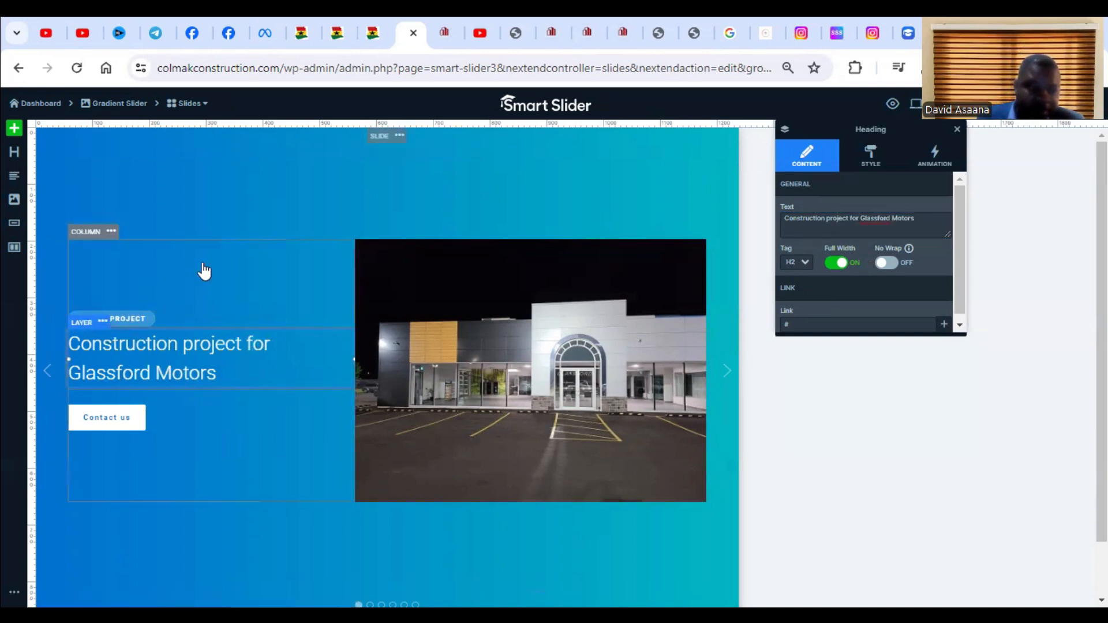
click(133, 325)
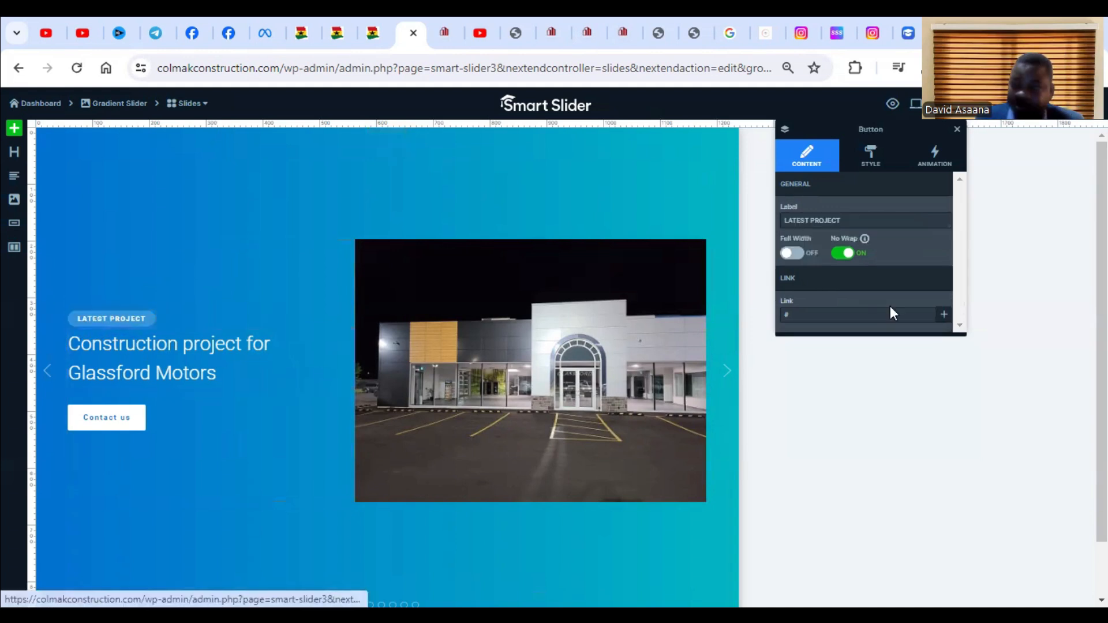
click(864, 220)
key(BackSpace)
key(BackSpace)
key(BackSpace)
key(BackSpace)
key(BackSpace)
key(BackSpace)
key(BackSpace)
key(BackSpace)
key(BackSpace)
key(BackSpace)
key(BackSpace)
key(BackSpace)
key(BackSpace)
key(BackSpace)
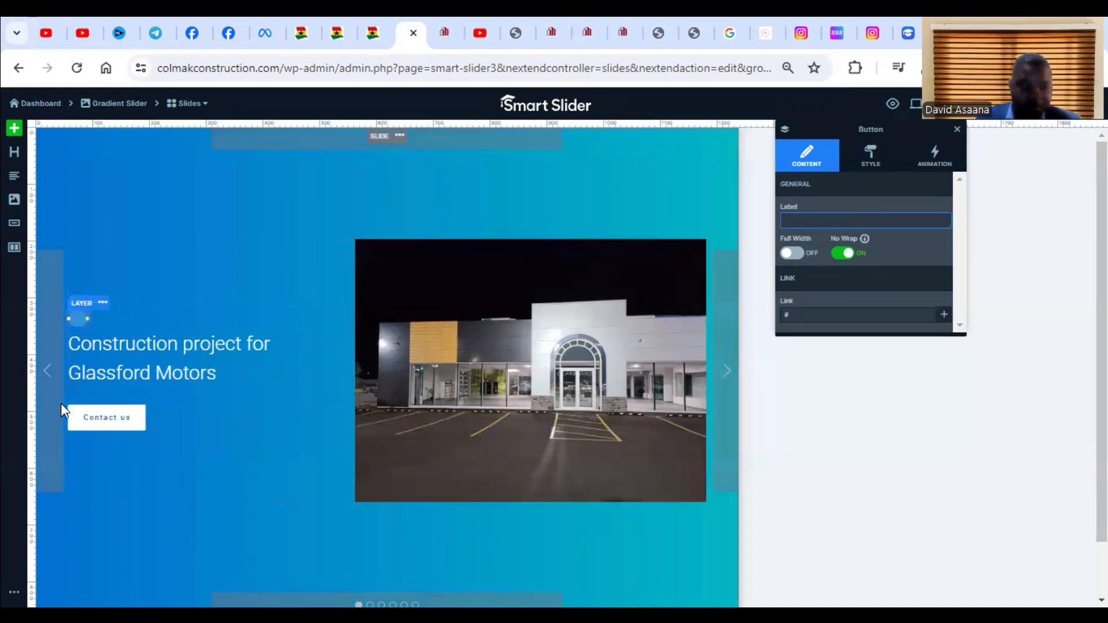
click(91, 300)
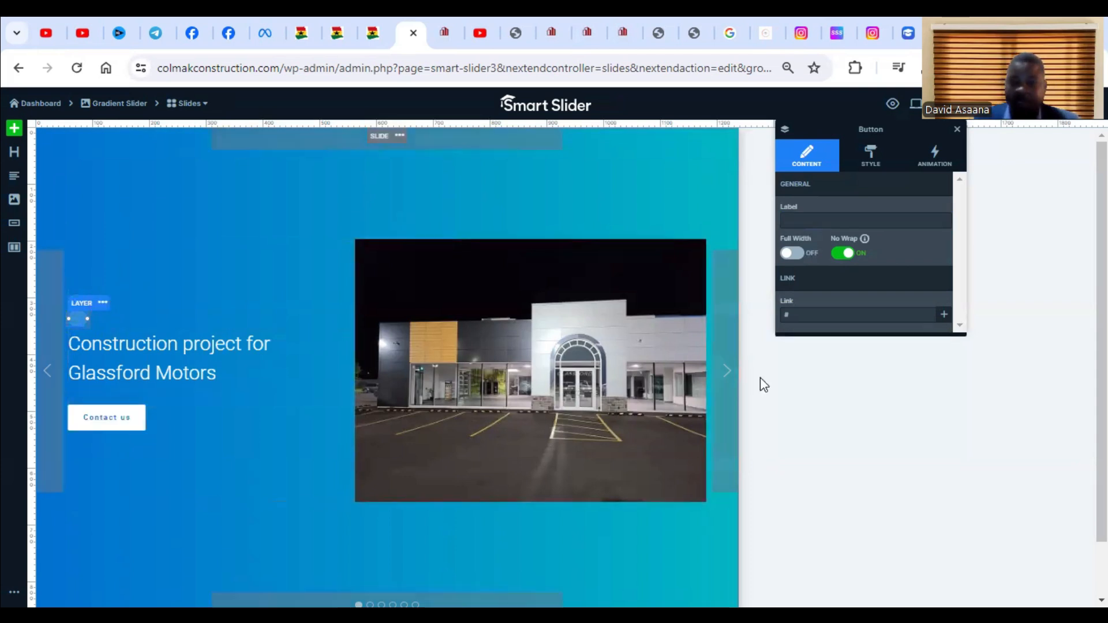
click(735, 372)
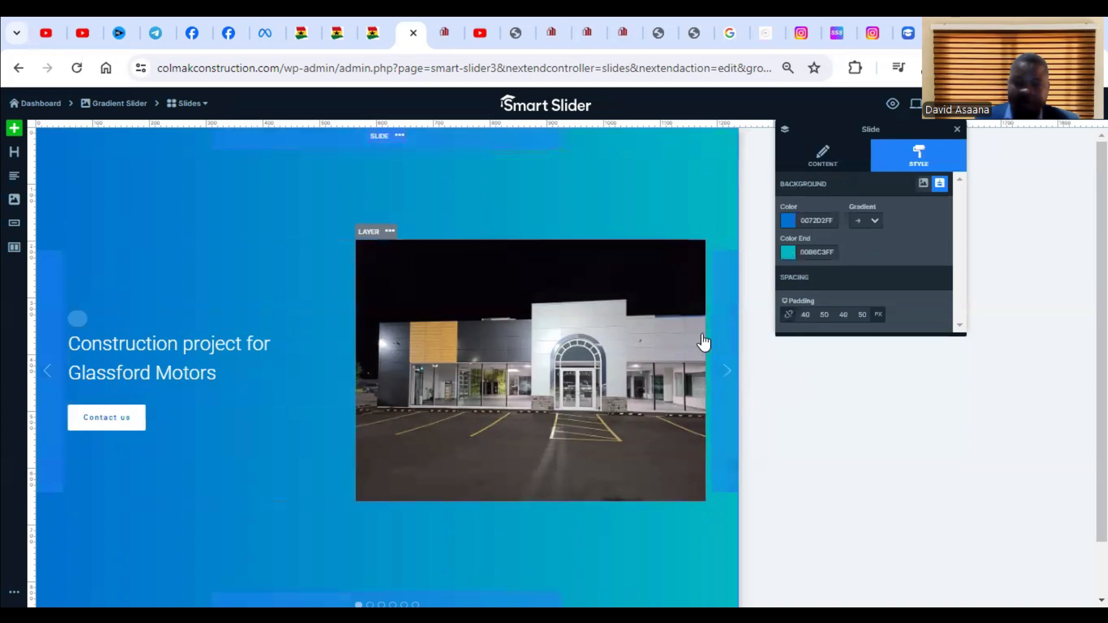
click(1076, 104)
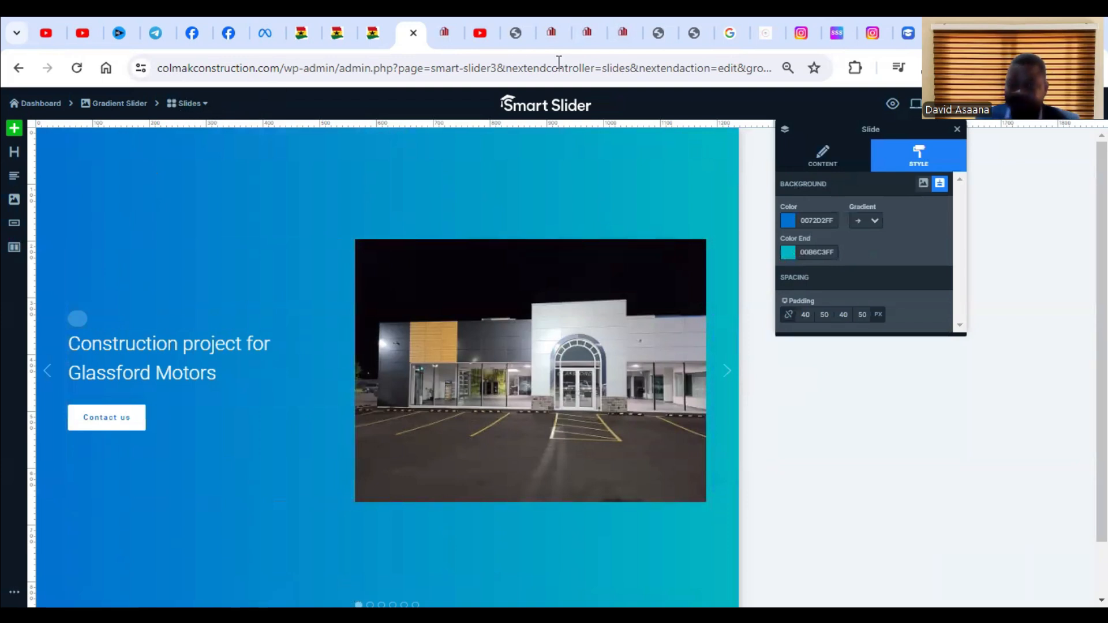
Switch to the live Colmak Construction site and look through its Services page for a place for the slider.
click(447, 30)
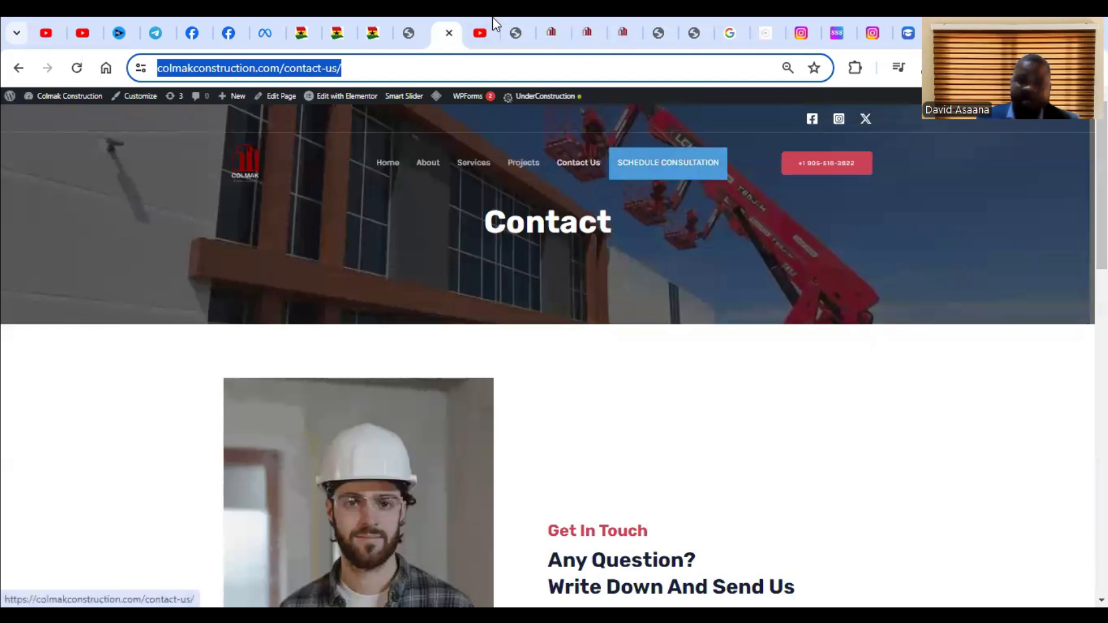
click(523, 22)
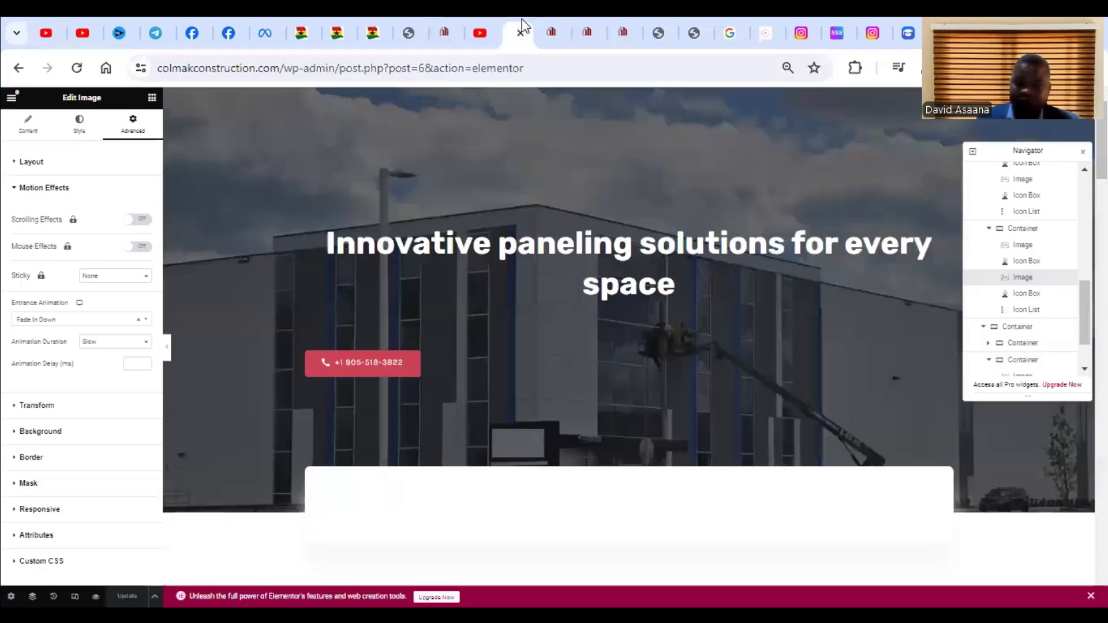
click(552, 16)
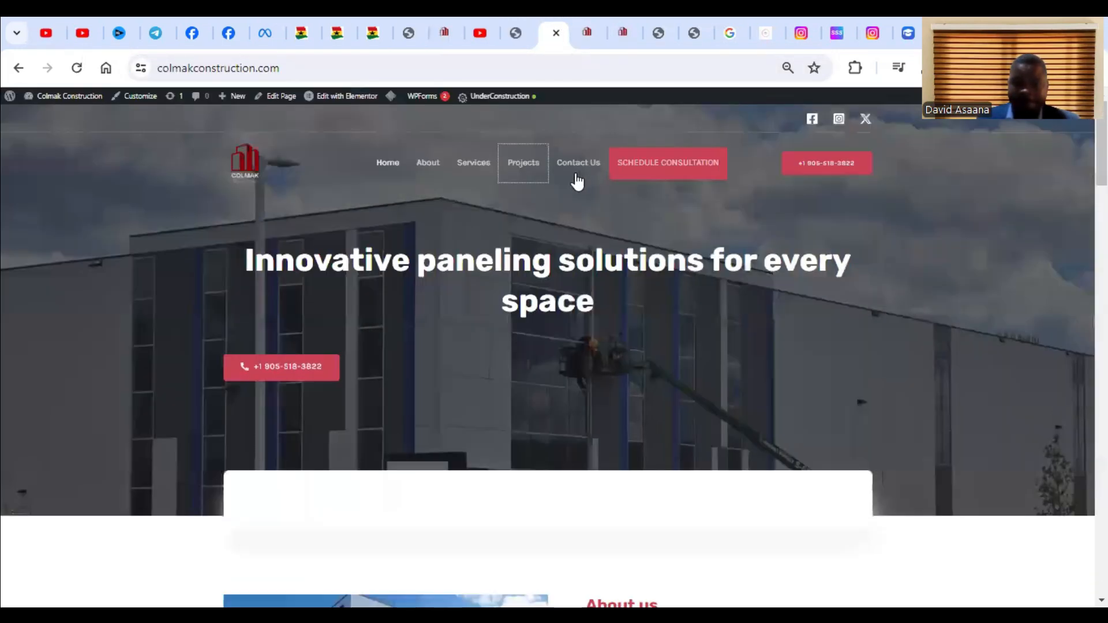
click(473, 168)
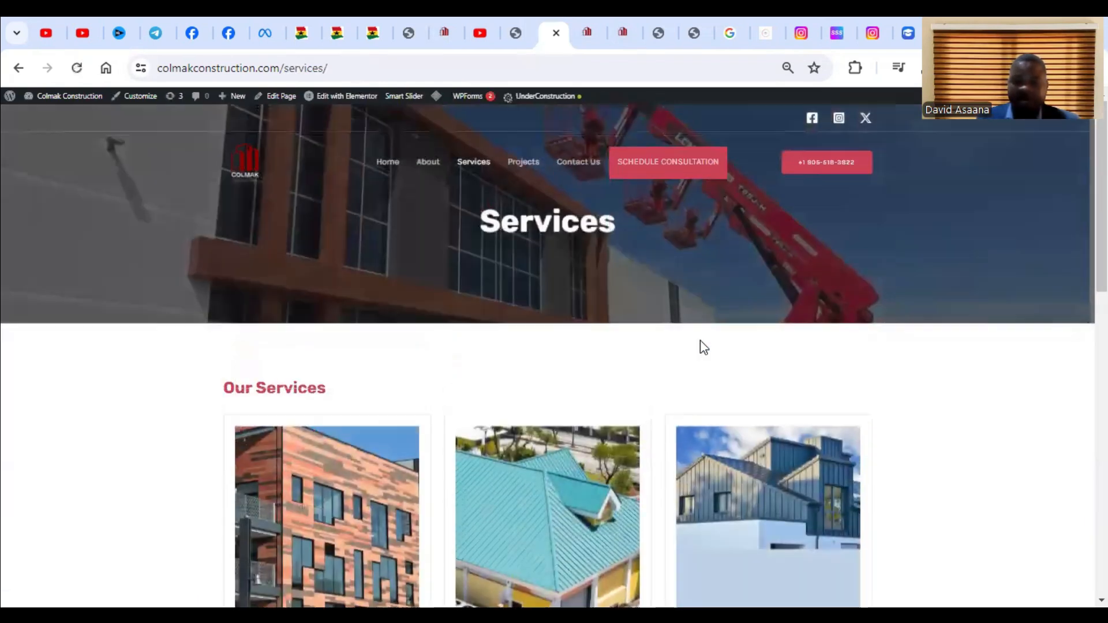
scroll(676, 350, down, 10)
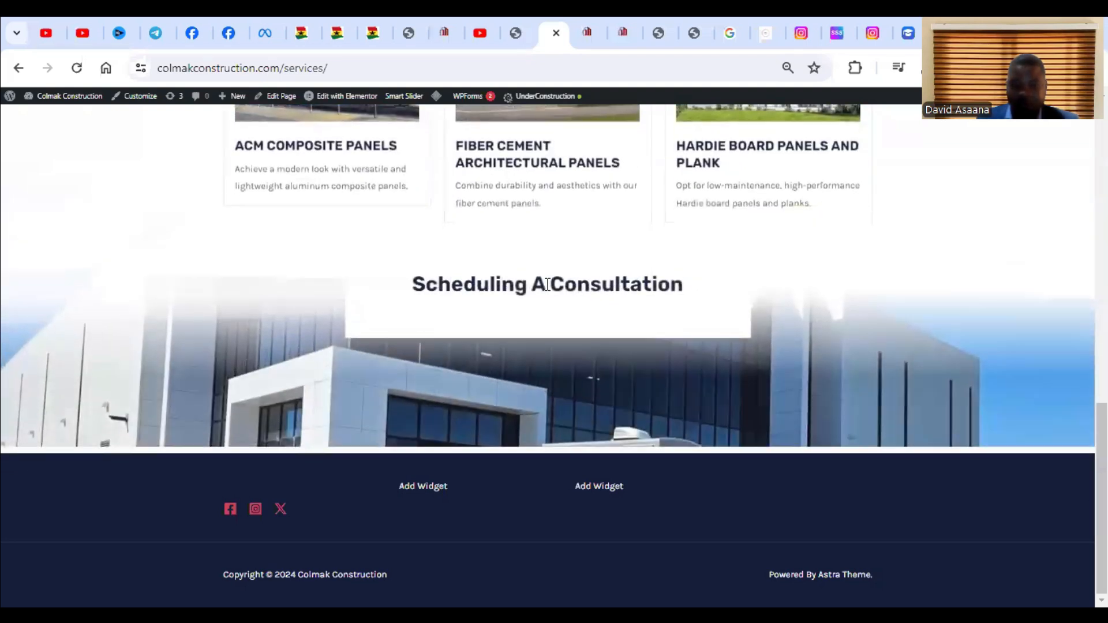
scroll(742, 428, up, 2)
scroll(711, 338, up, 1)
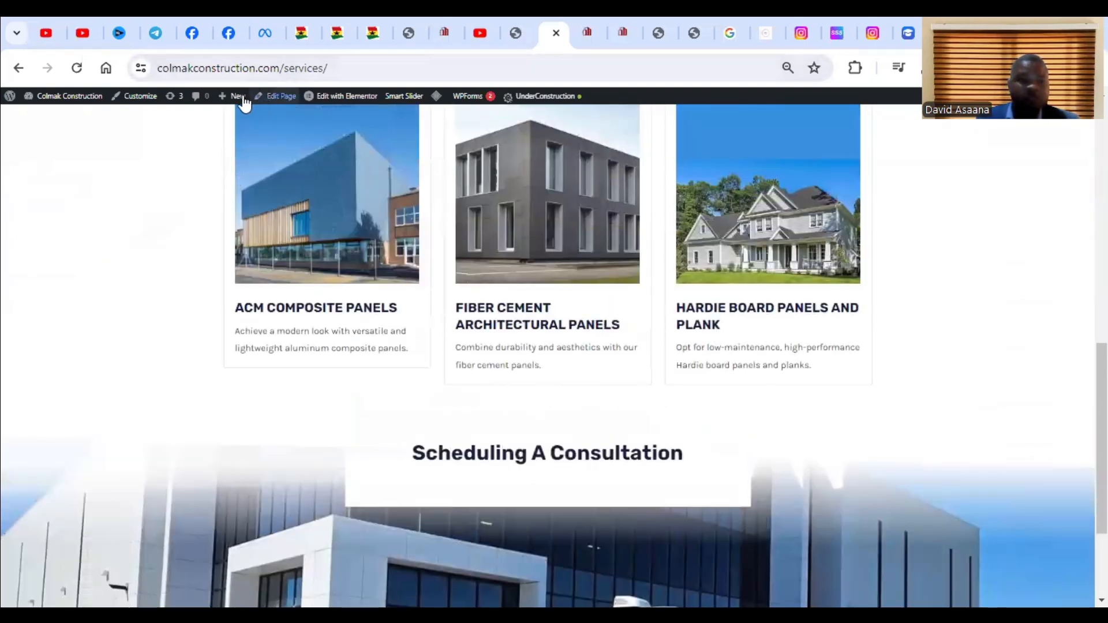
scroll(272, 136, up, 7)
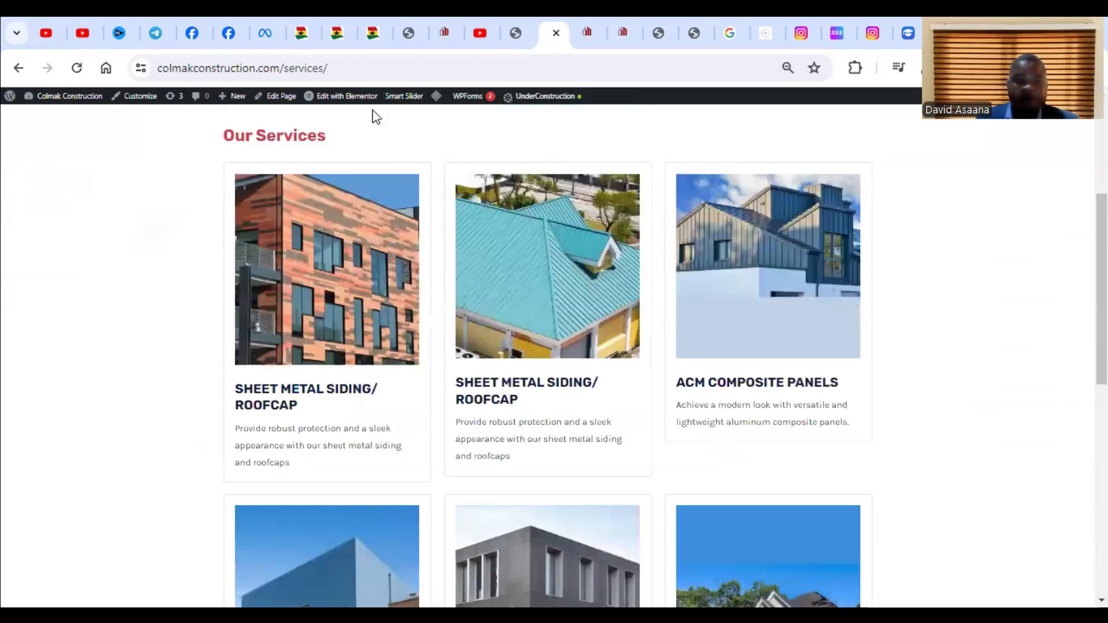
mouse_move(345, 113)
scroll(701, 221, up, 4)
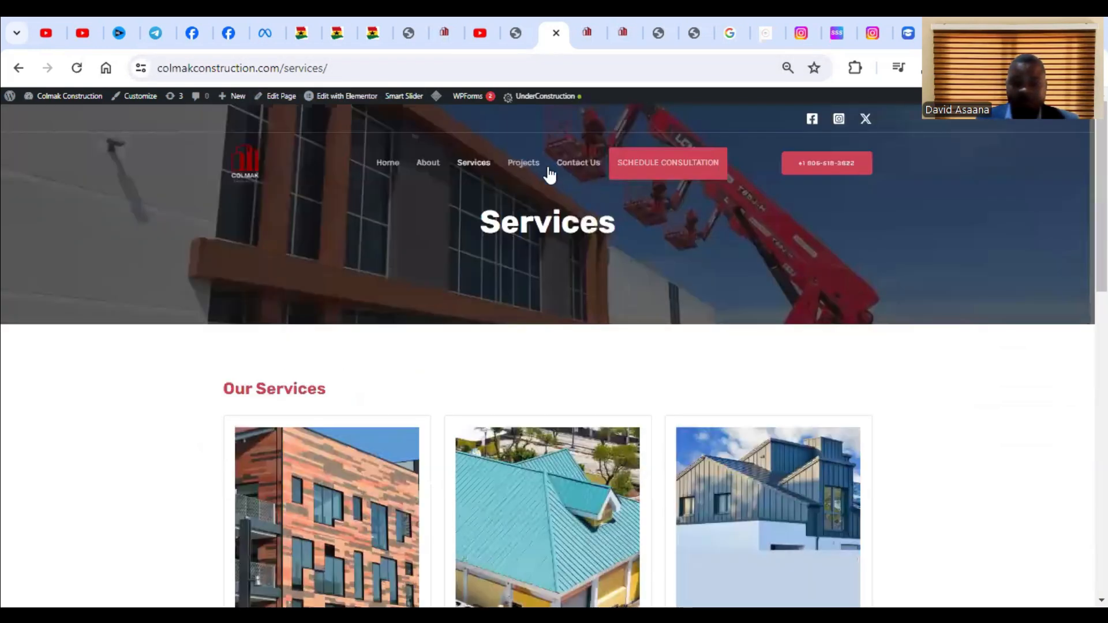
Open the site's About page, review it down to the portfolio section, and open the page for editing in Elementor.
click(432, 165)
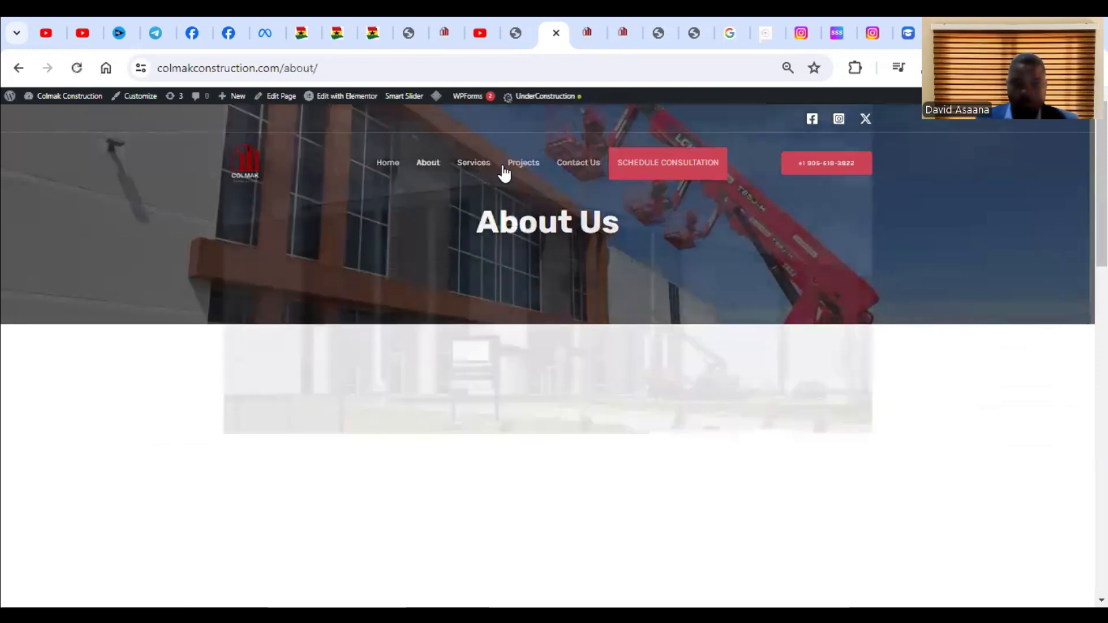
scroll(684, 311, down, 5)
scroll(621, 361, down, 6)
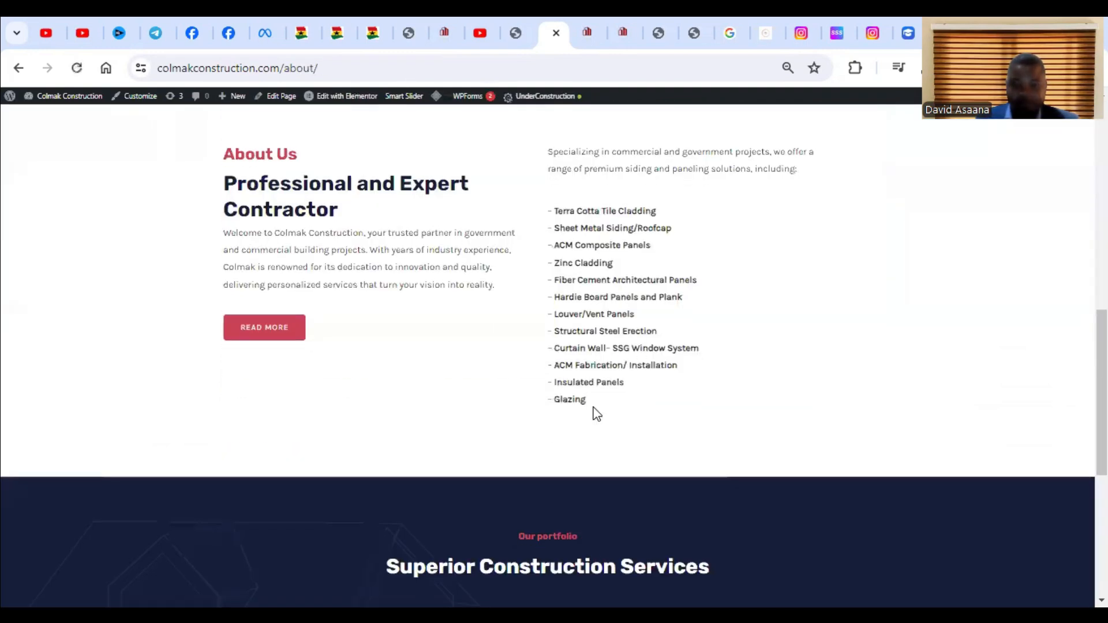
scroll(541, 422, down, 3)
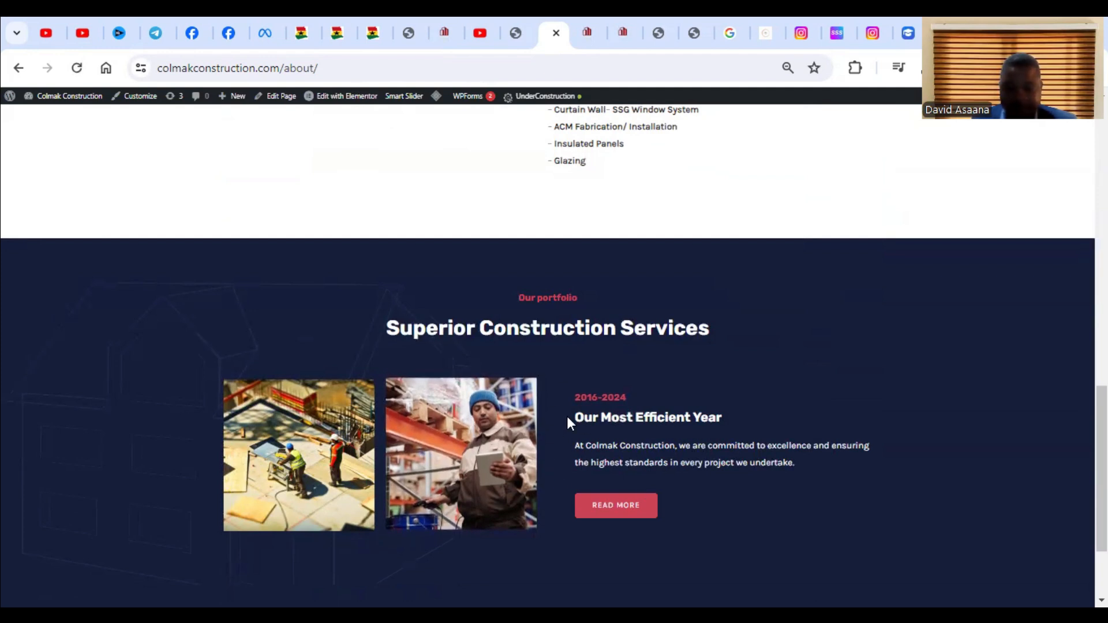
scroll(685, 398, down, 2)
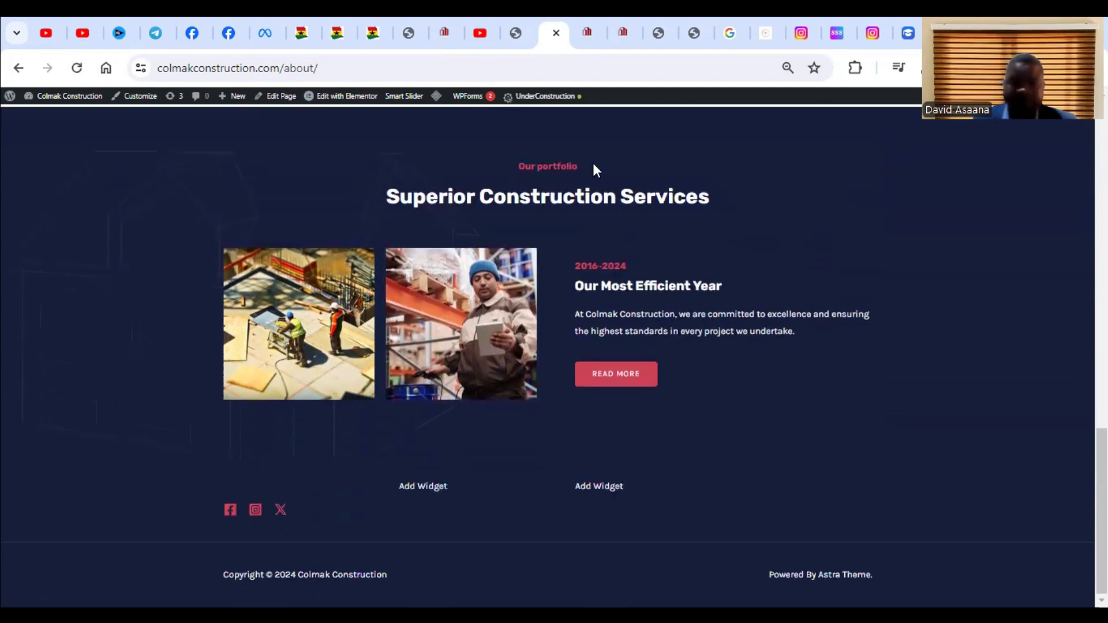
click(345, 99)
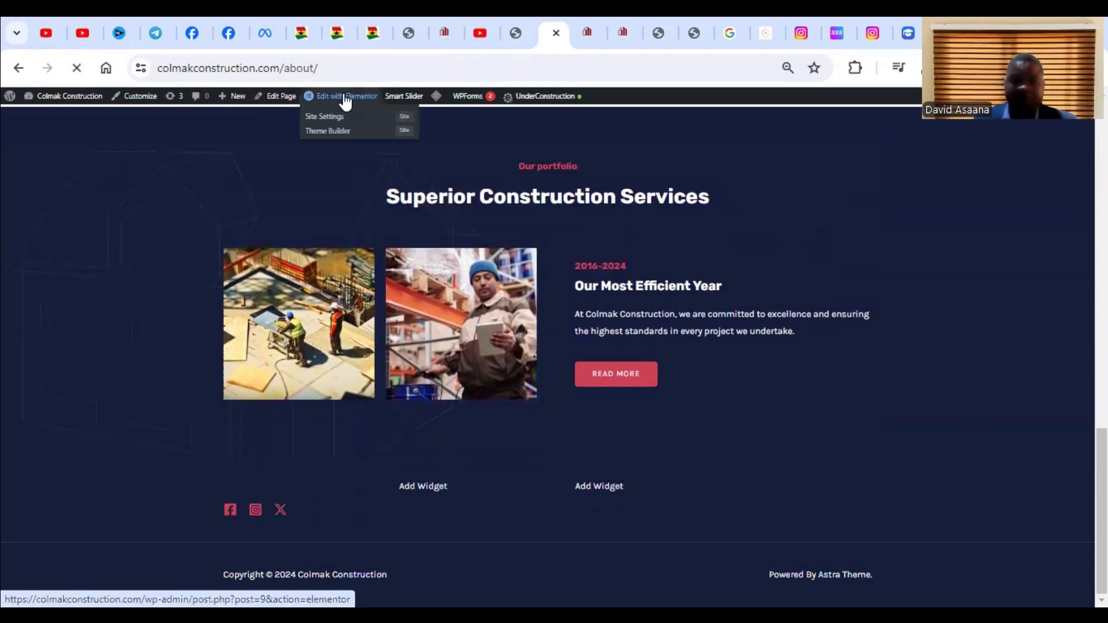
Delete the container with the two photos and the "Our Most Efficient Year" text under "Superior Construction Services".
scroll(639, 361, up, 5)
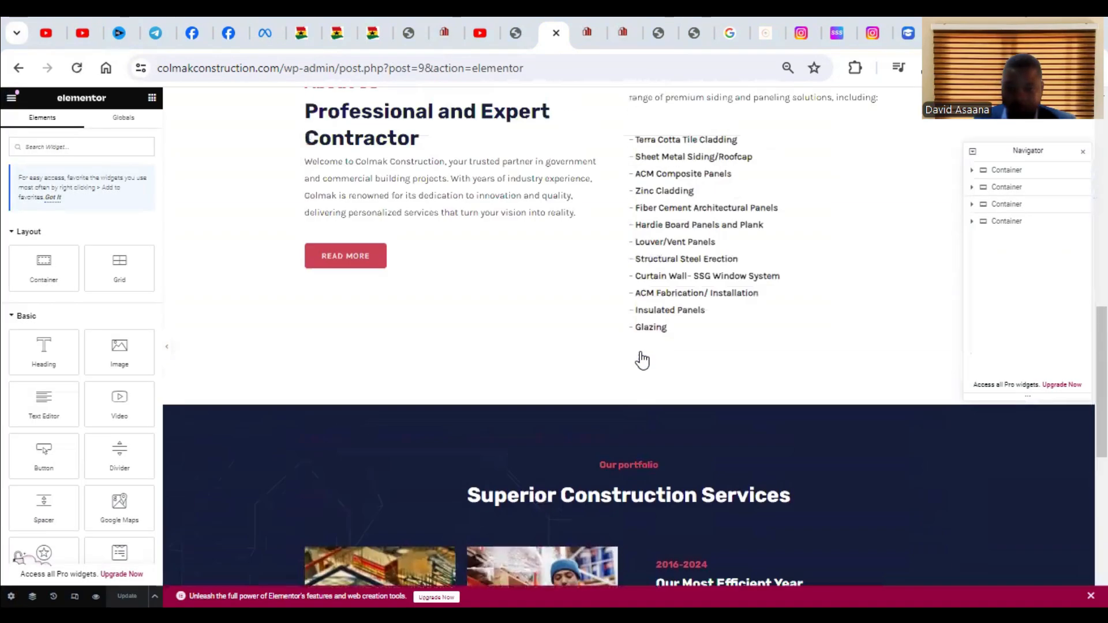
scroll(642, 357, down, 2)
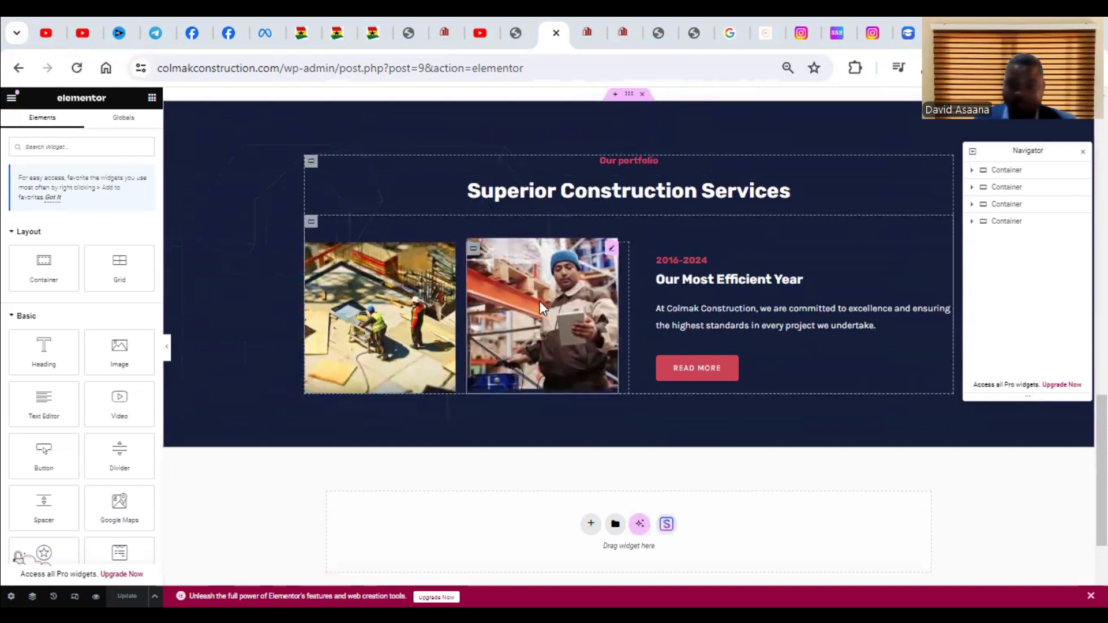
right_click(311, 221)
click(353, 509)
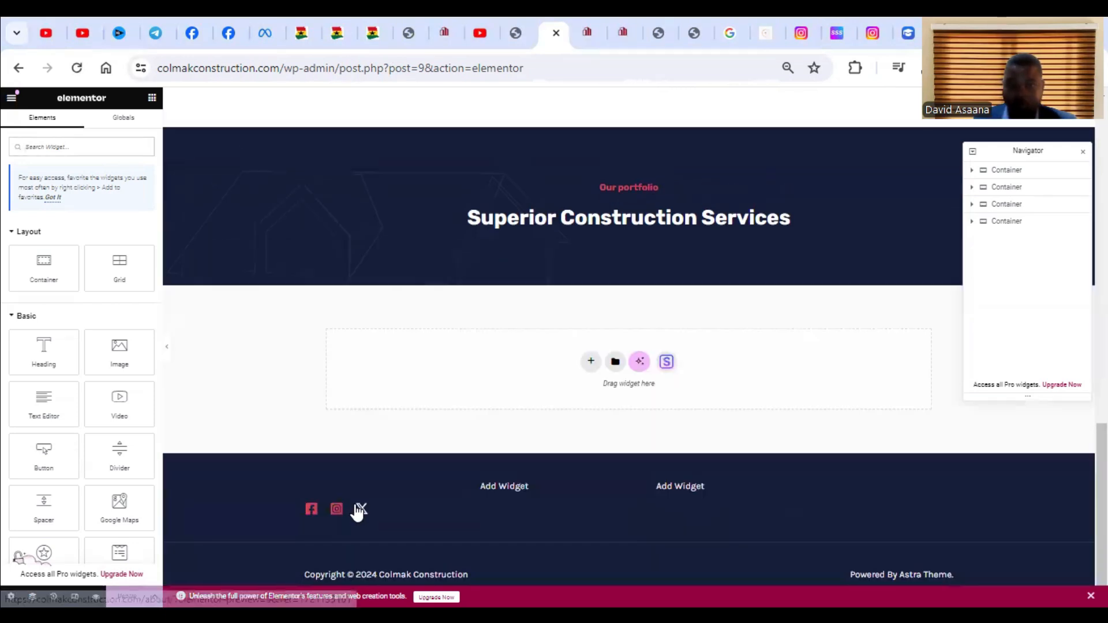
Search the widgets for "slider", add Smart Slider below the "Superior Construction Services" section, and insert the Gradient Slider into it.
scroll(646, 375, up, 3)
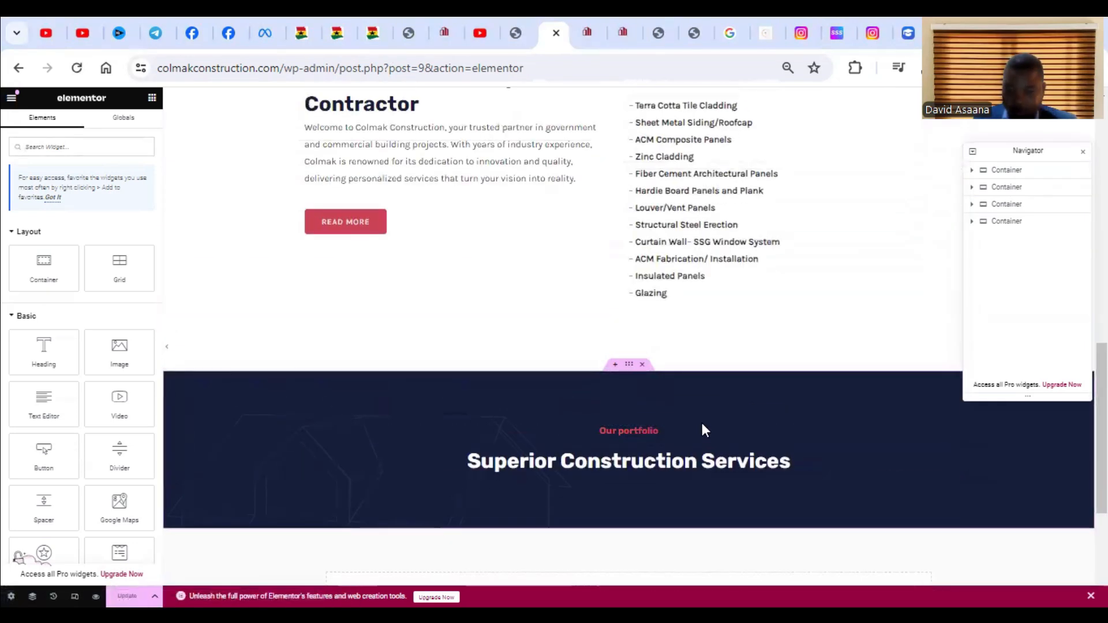
scroll(721, 437, down, 3)
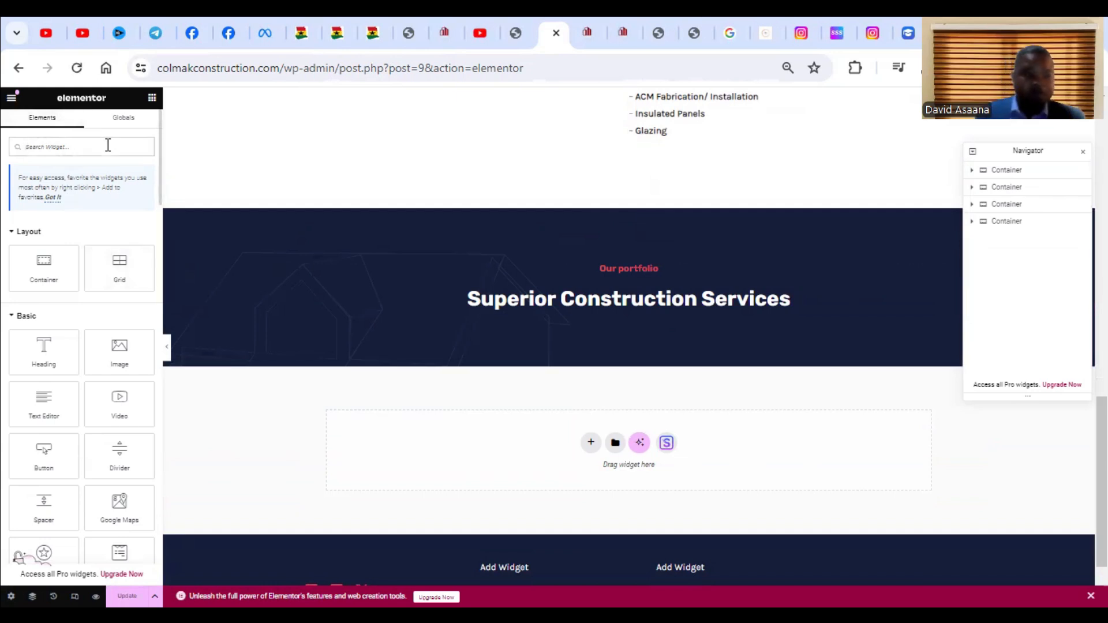
text(slider)
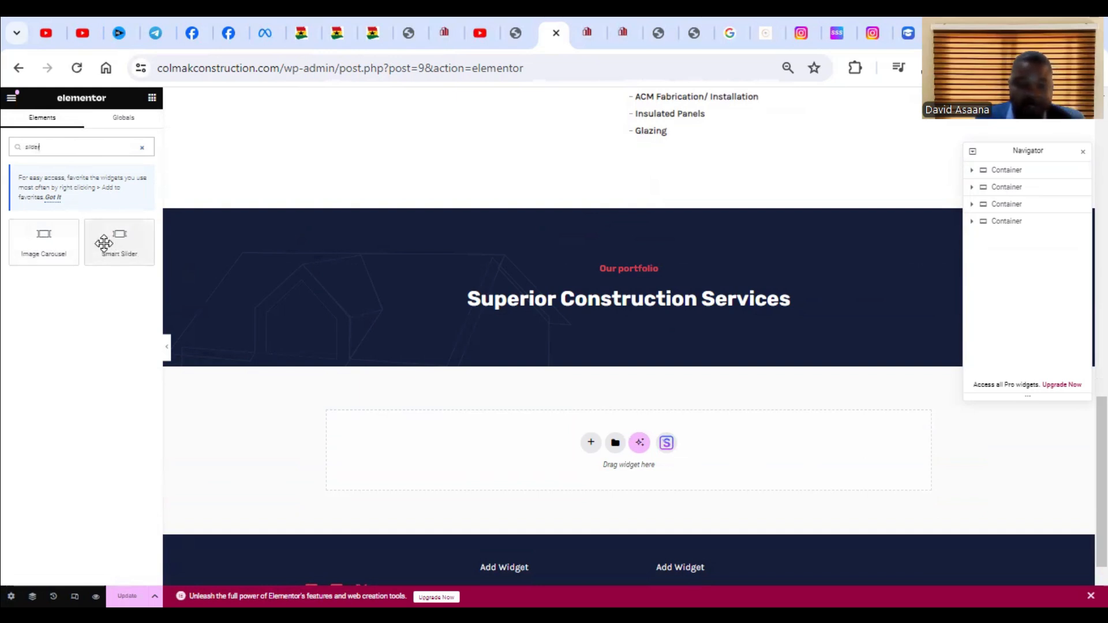
drag(98, 241, 627, 427)
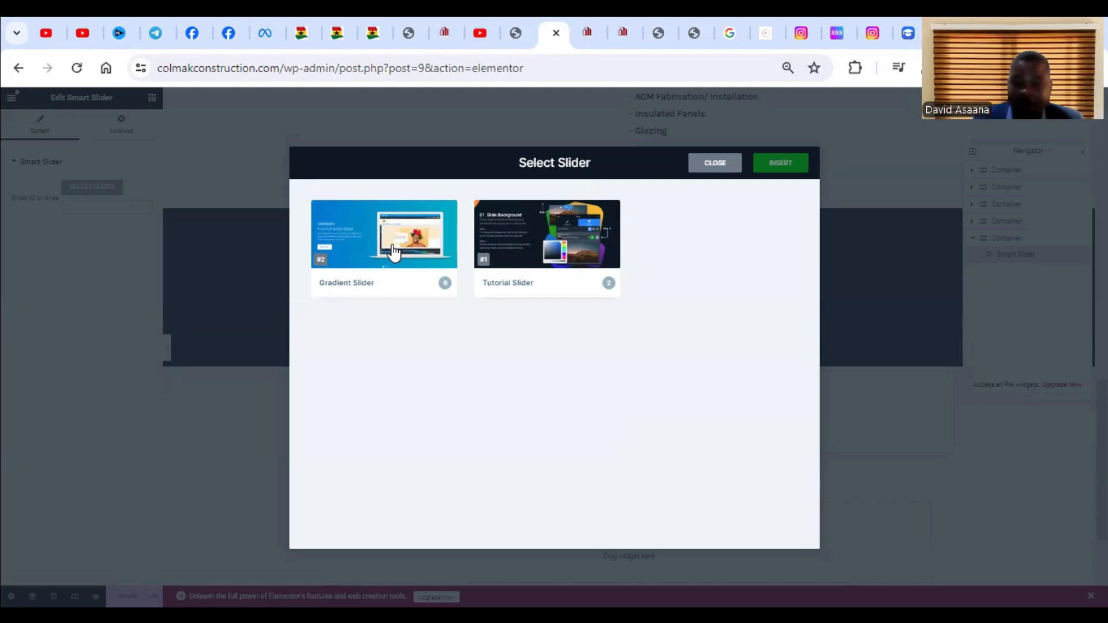
click(415, 252)
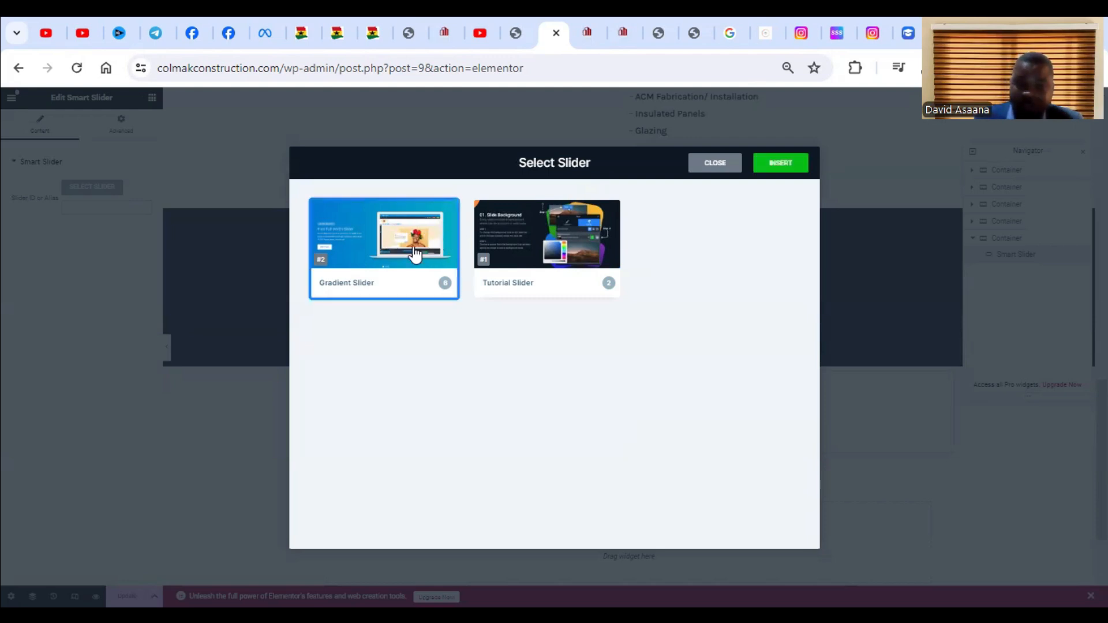
click(791, 166)
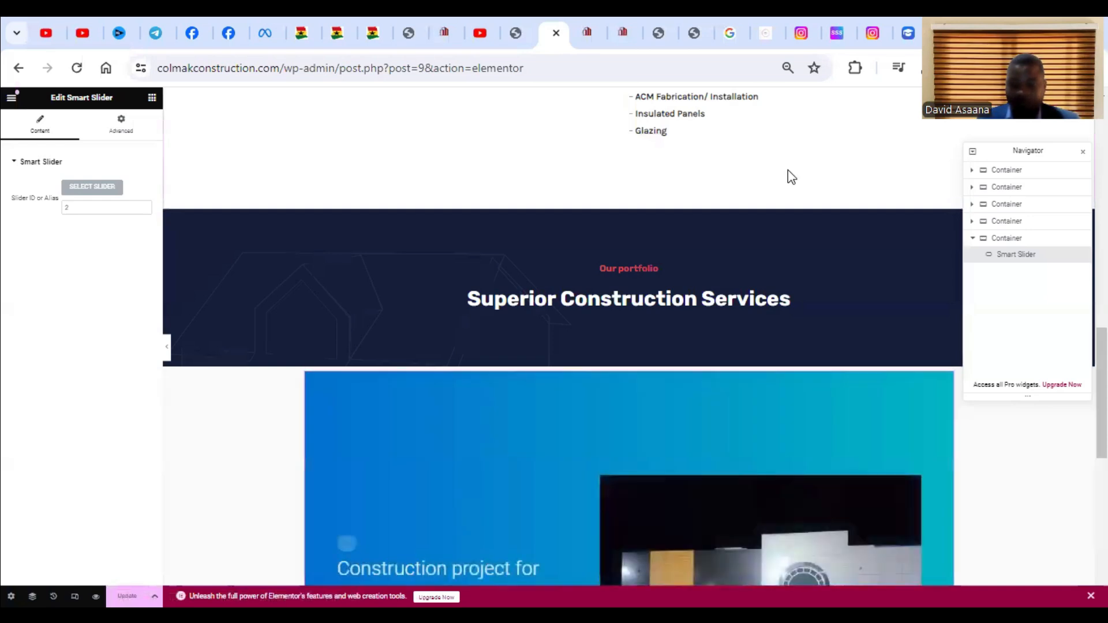
Update the About page with the inserted slider and return to the Smart Slider editor for Slide 1.
scroll(777, 272, down, 4)
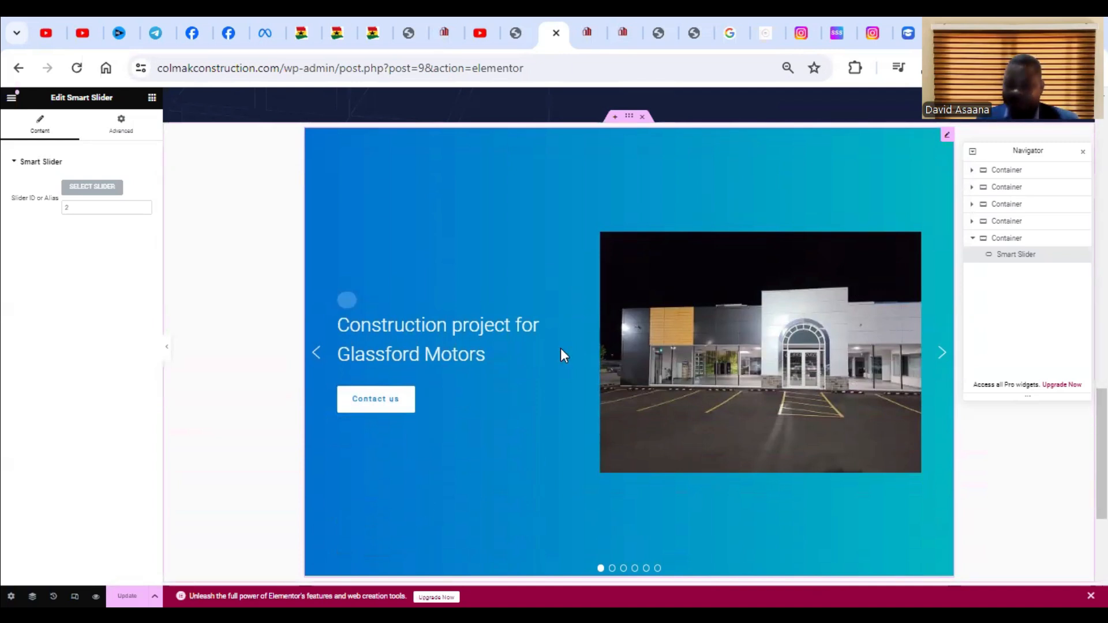
click(127, 596)
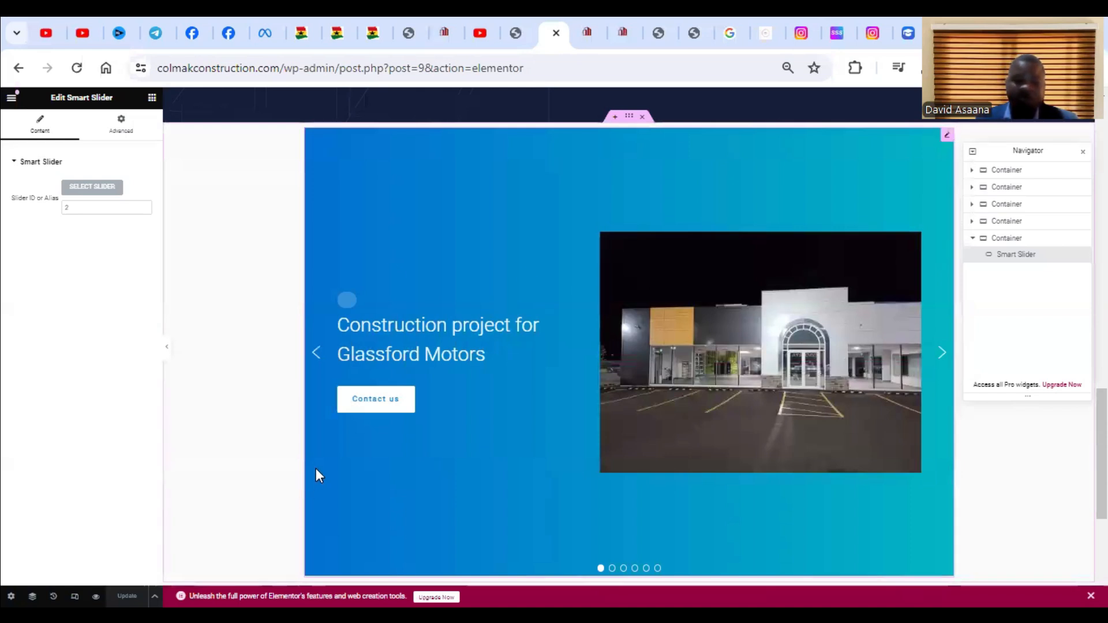
click(520, 18)
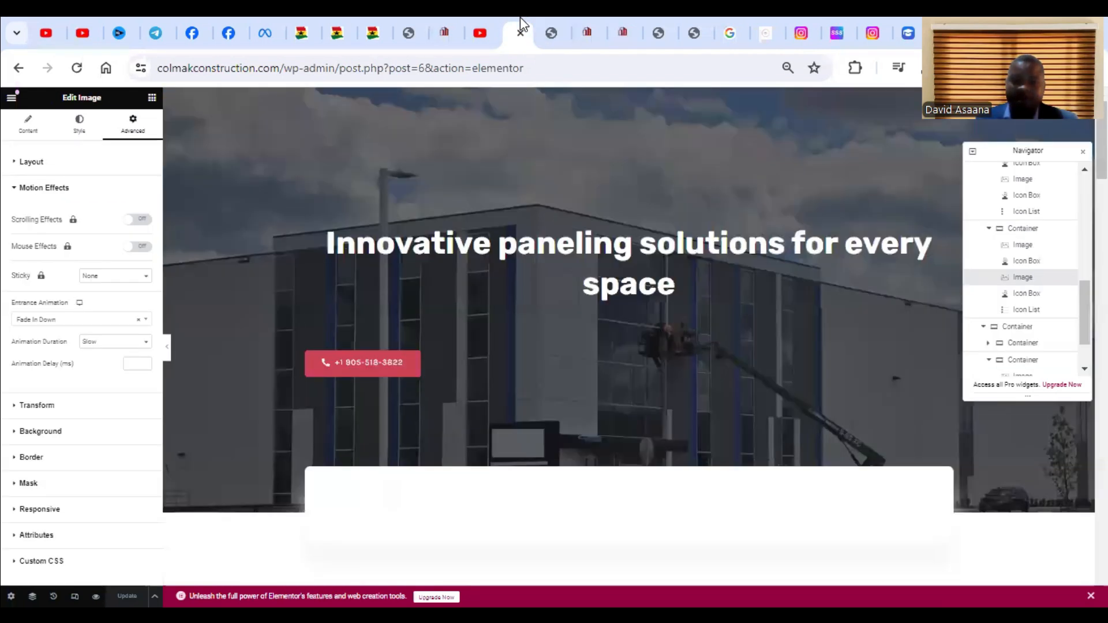
click(407, 18)
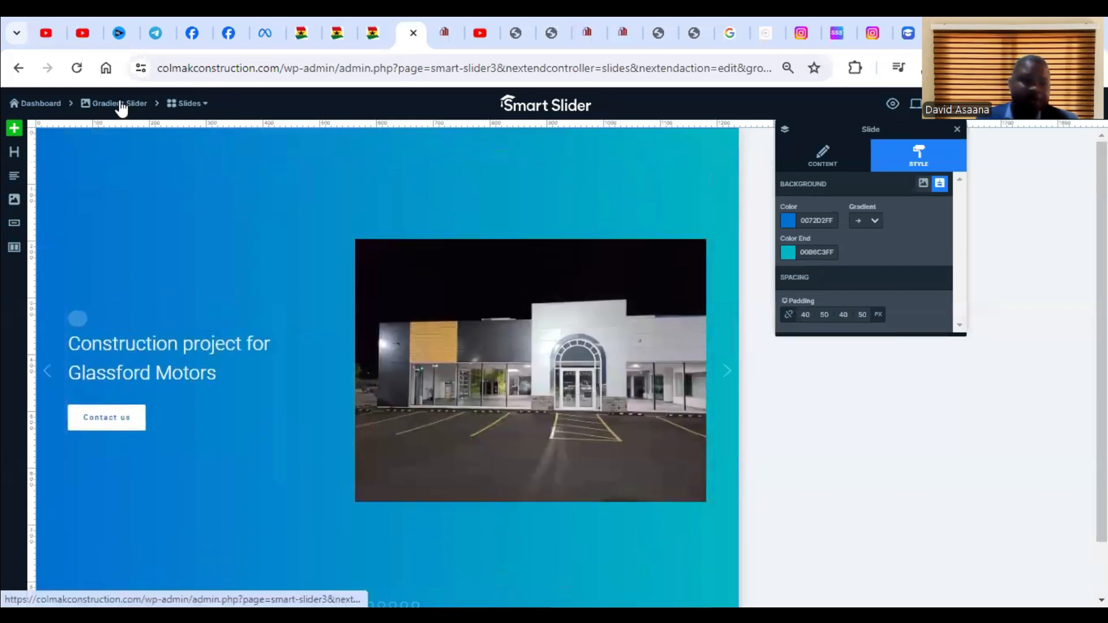
Leave the Slide 1 editor for the Smart Slider dashboard and open the Gradient Slider project's settings.
click(44, 104)
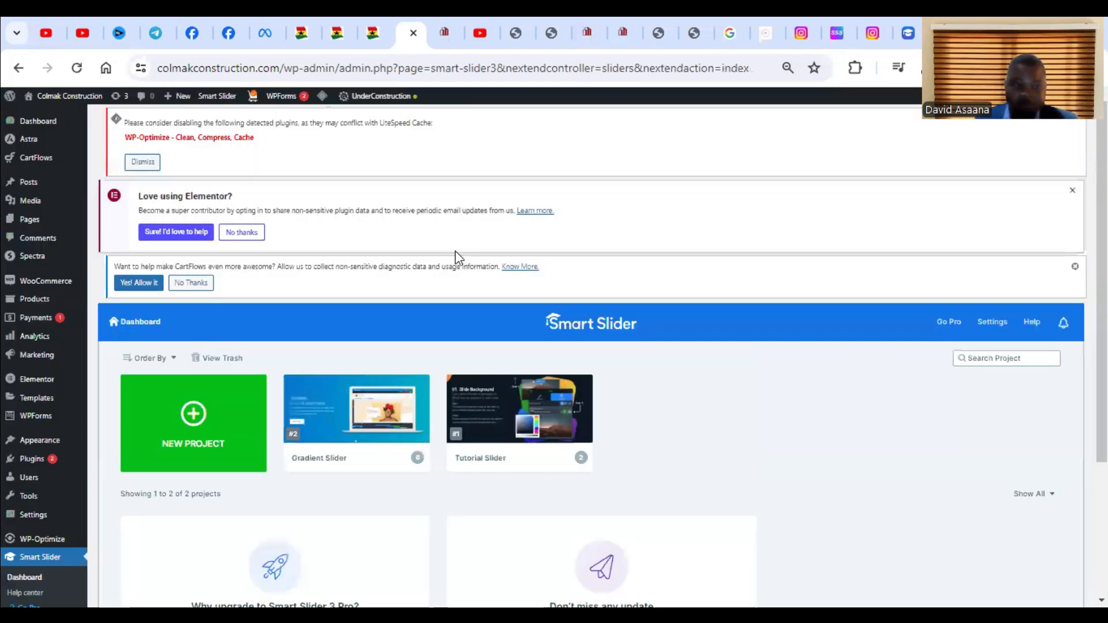
scroll(479, 283, down, 2)
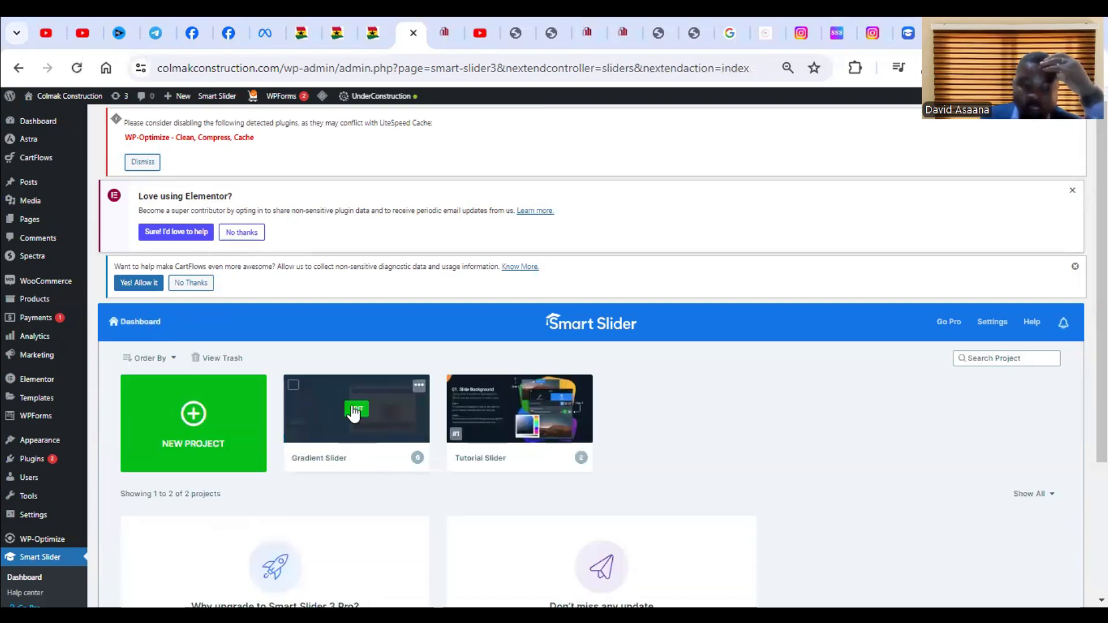
click(415, 400)
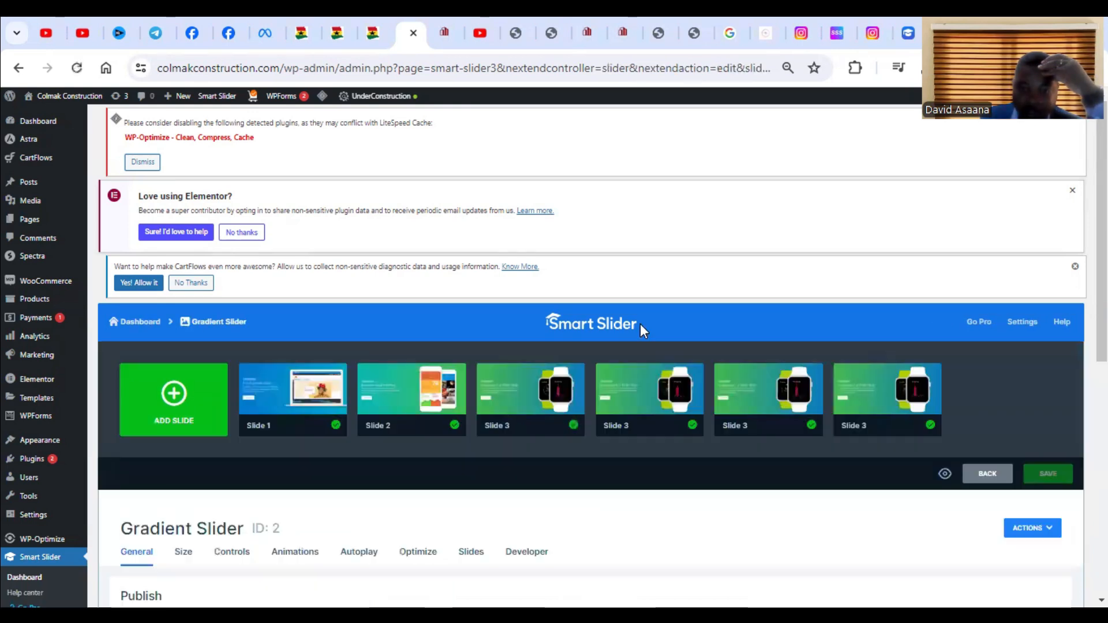
scroll(433, 420, down, 3)
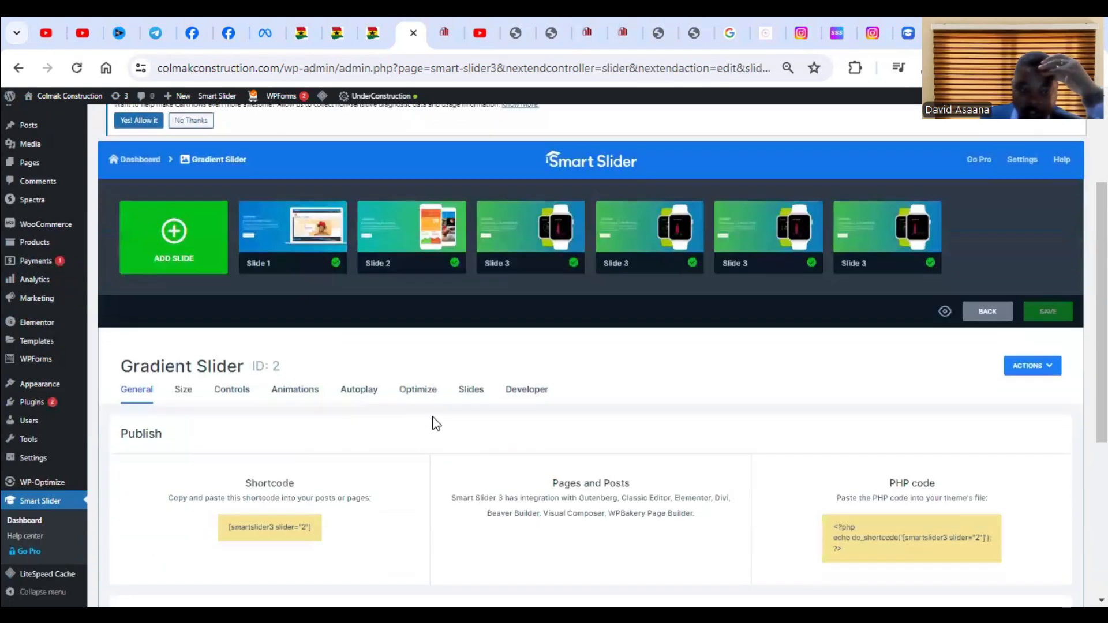
Enable autoplay for the Gradient Slider with a slide duration of 3000 ms and save the slider settings.
click(364, 396)
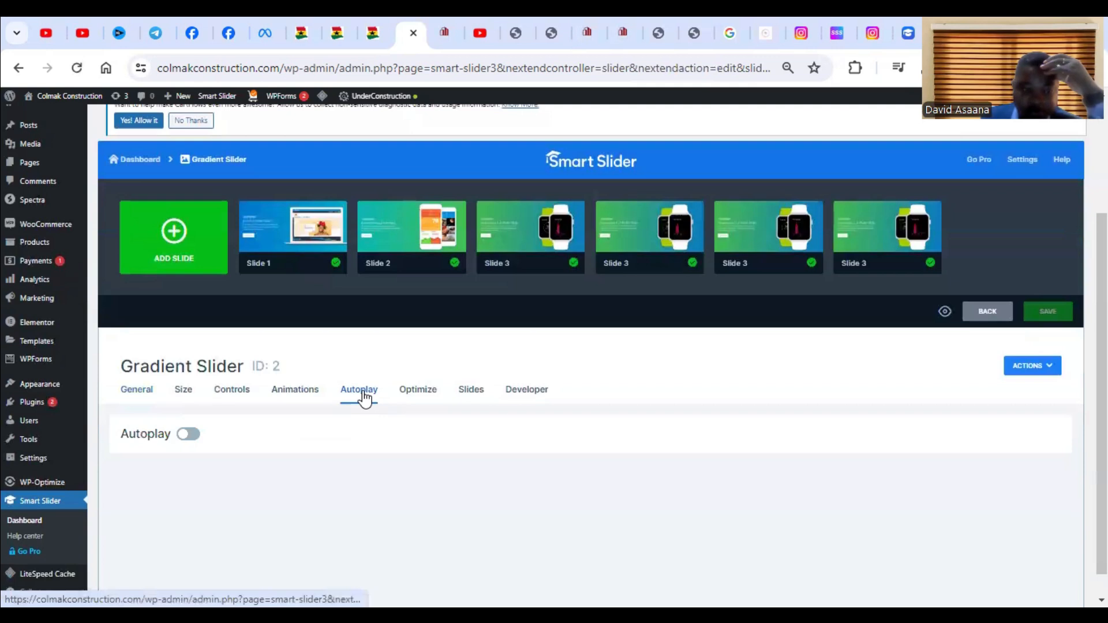
click(190, 435)
scroll(467, 470, down, 1)
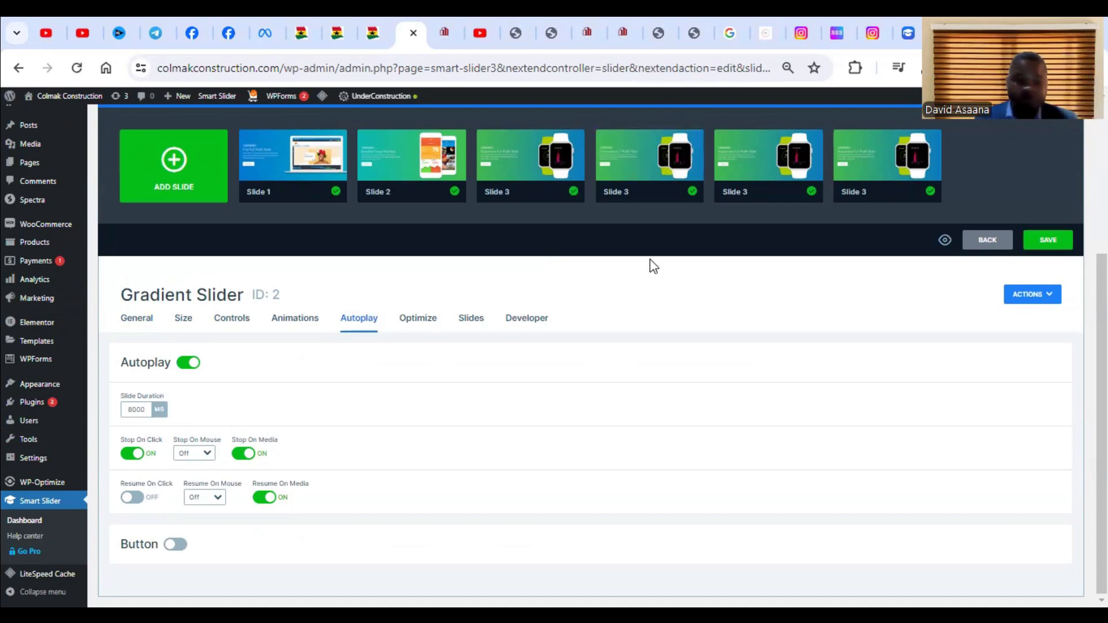
click(134, 412)
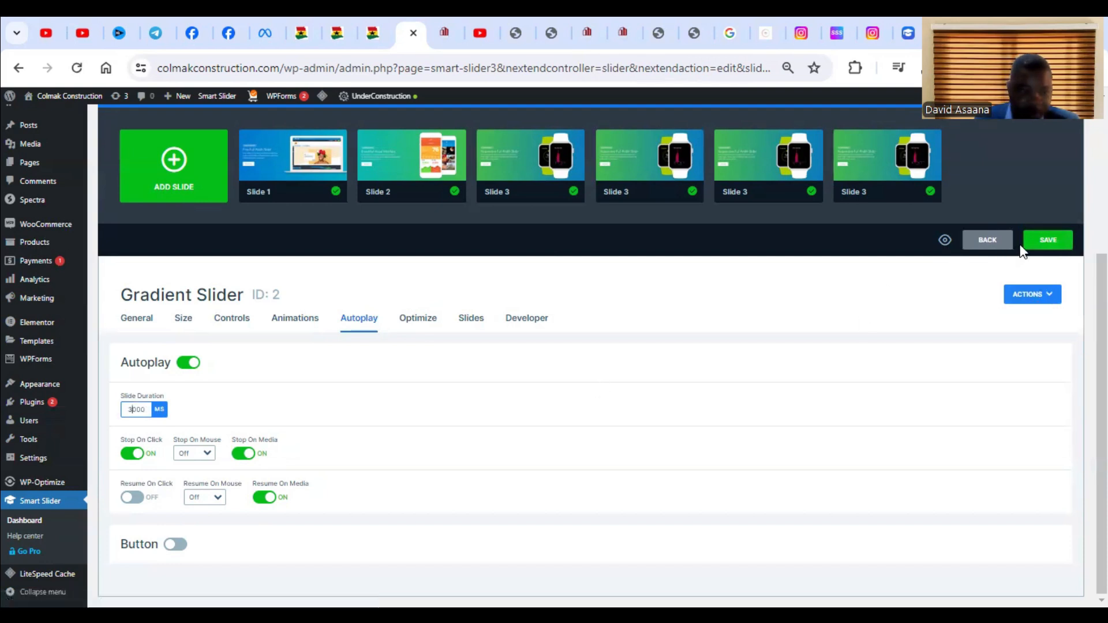
click(1050, 242)
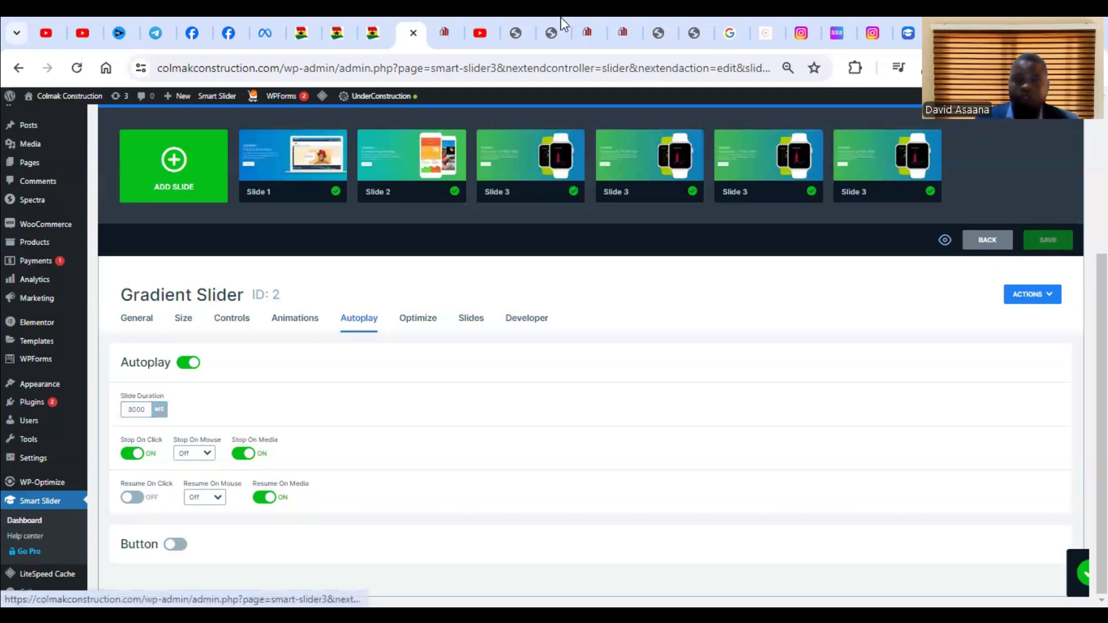
Switch to the About page in Elementor and review the page down to the embedded slider to check its autoplay.
click(444, 30)
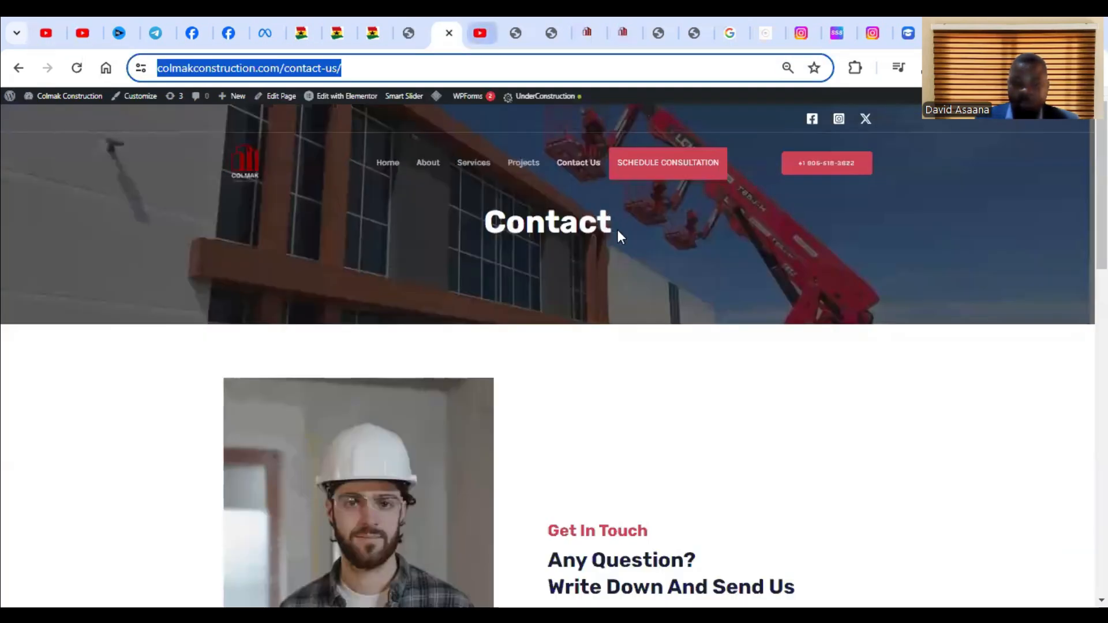
scroll(618, 236, down, 1)
click(516, 33)
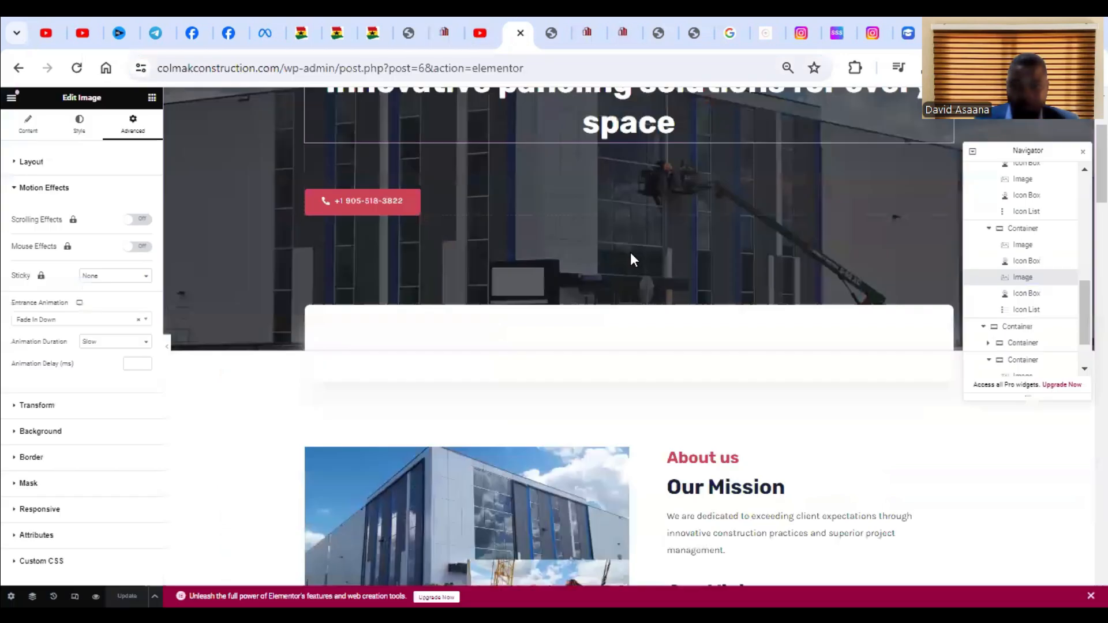
scroll(630, 260, down, 5)
scroll(630, 259, up, 8)
click(548, 17)
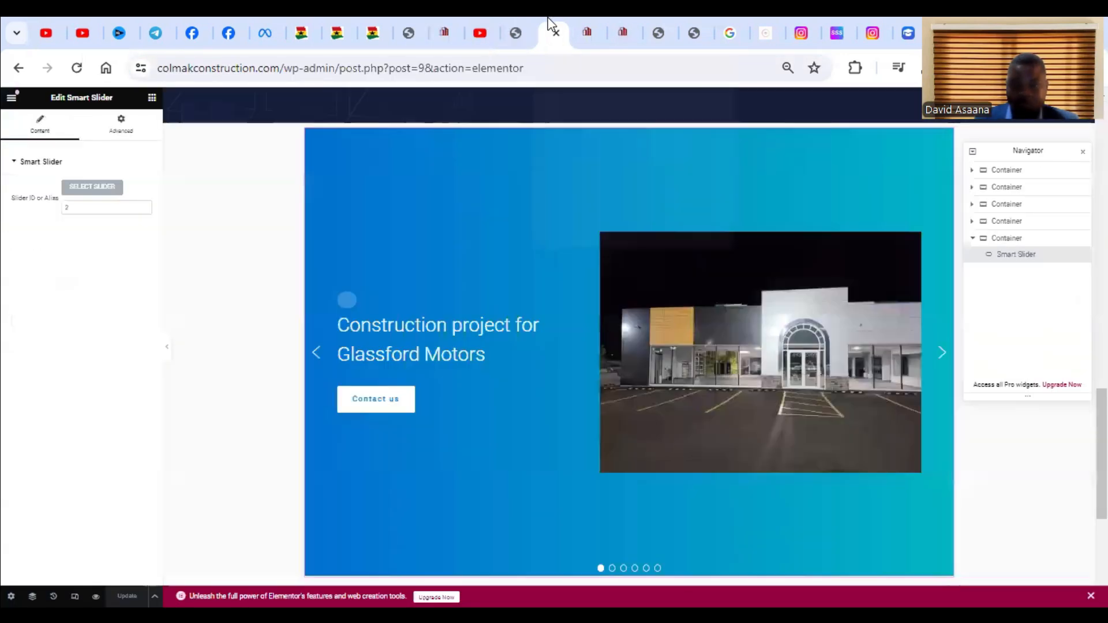
scroll(610, 304, up, 4)
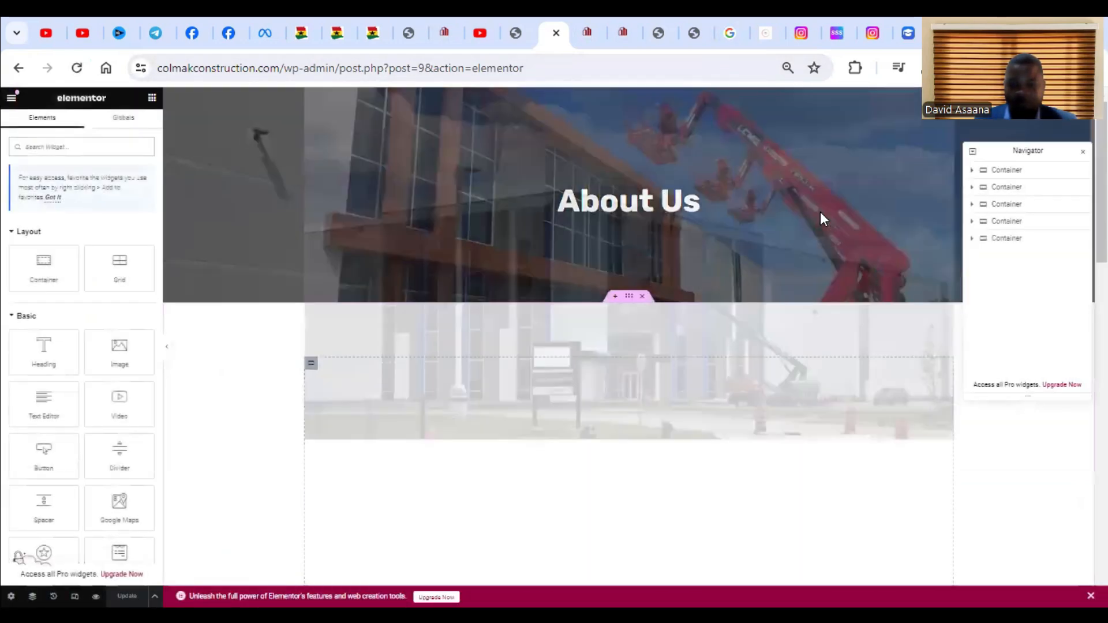
scroll(821, 214, down, 7)
scroll(698, 300, down, 10)
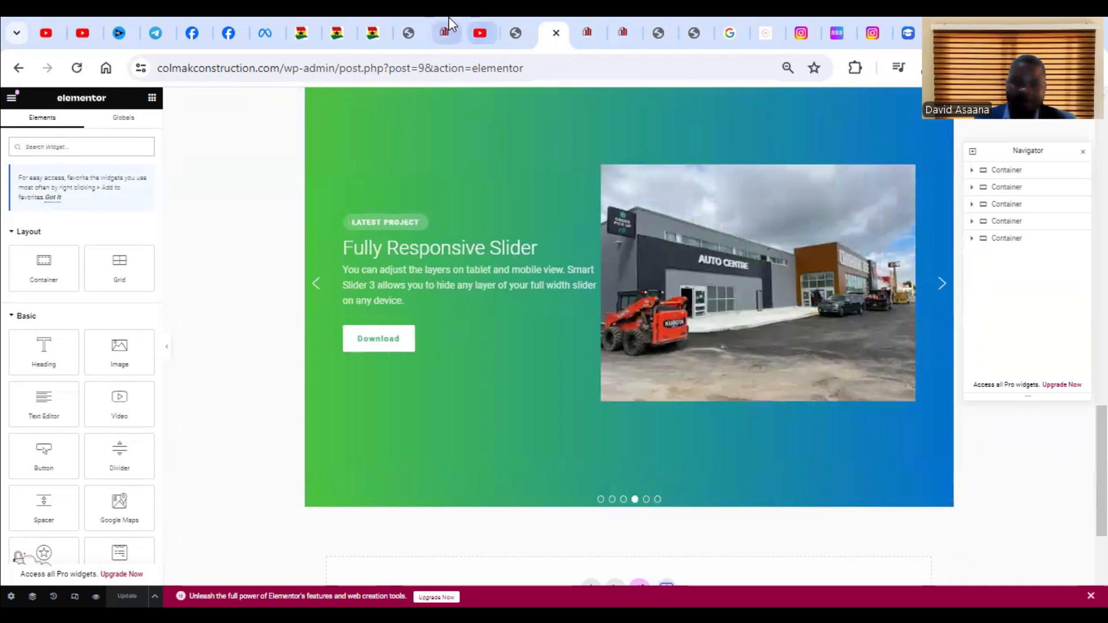
Return to the Gradient Slider project, open Slide 1 for editing, and select its content layer.
click(415, 16)
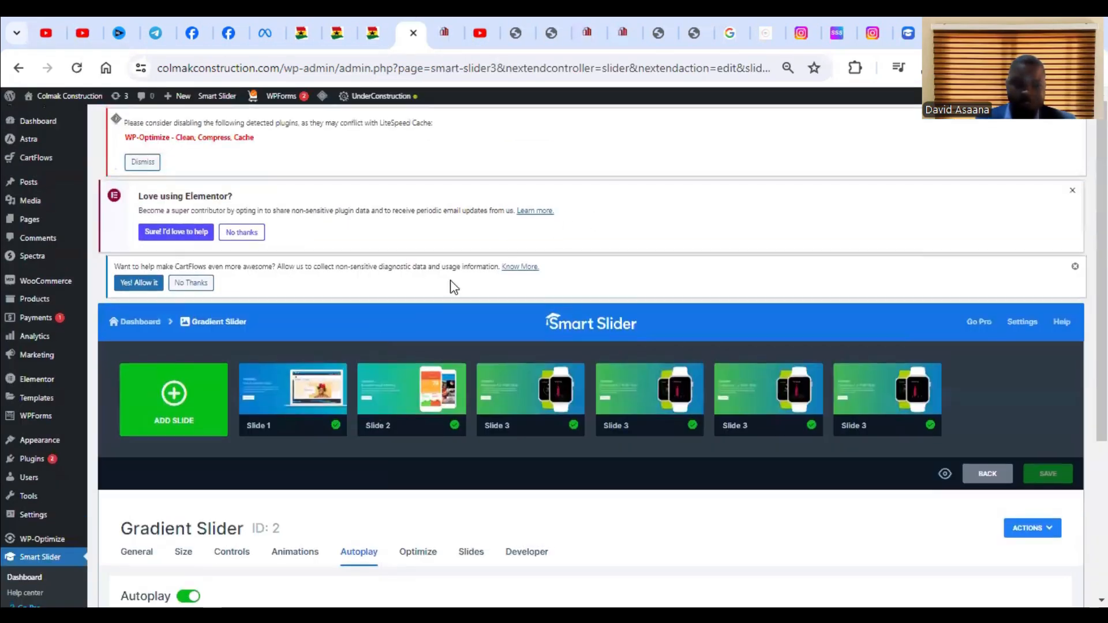
click(288, 390)
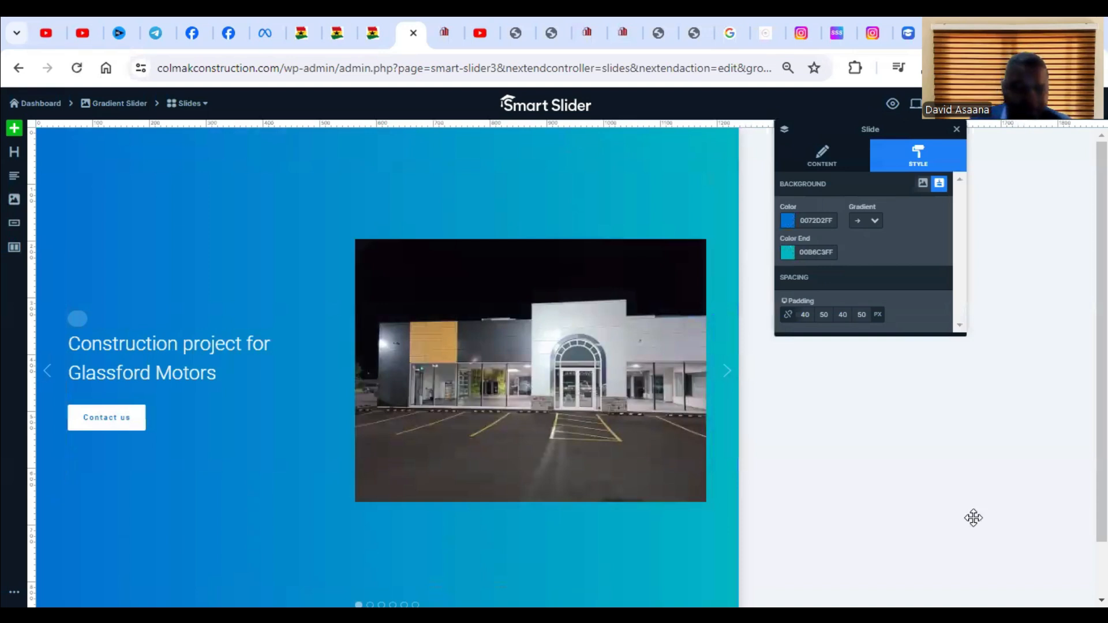
click(195, 250)
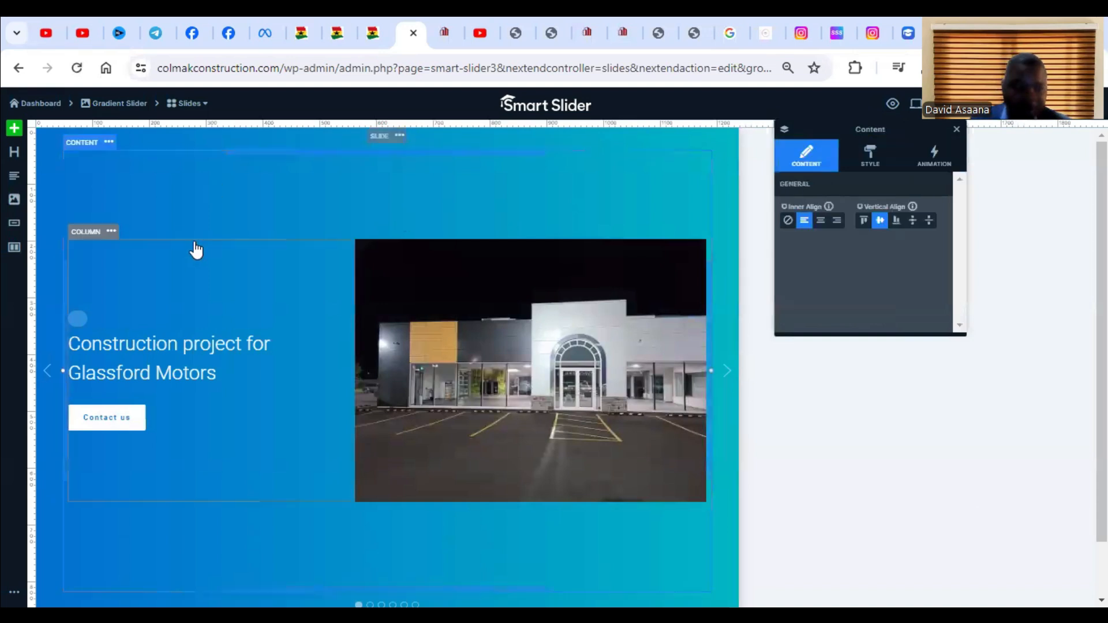
scroll(317, 475, down, 1)
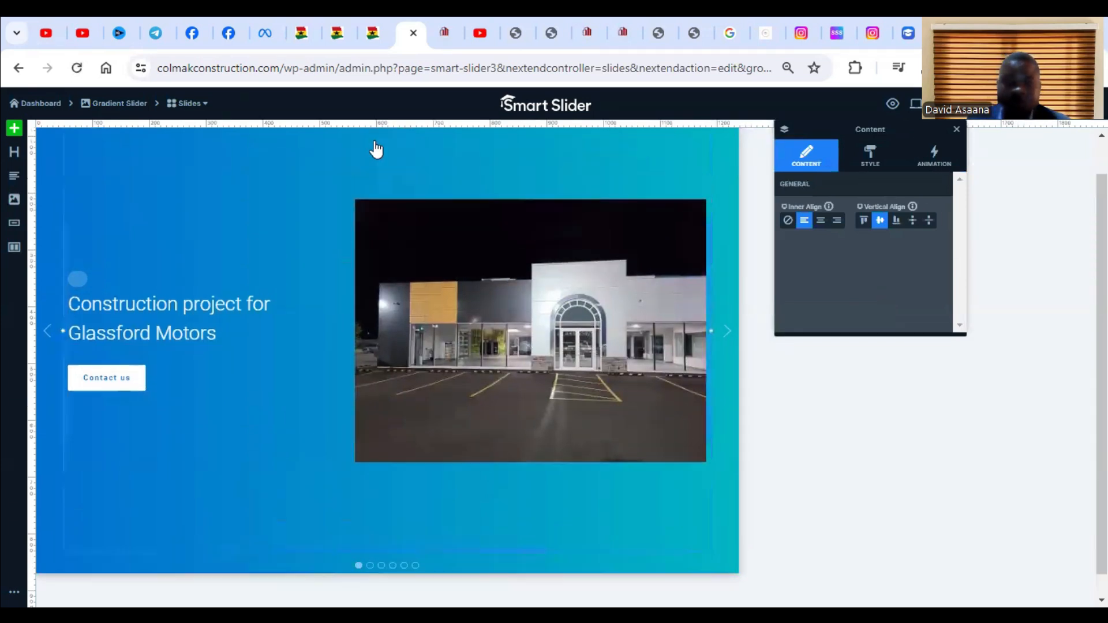
scroll(376, 148, up, 1)
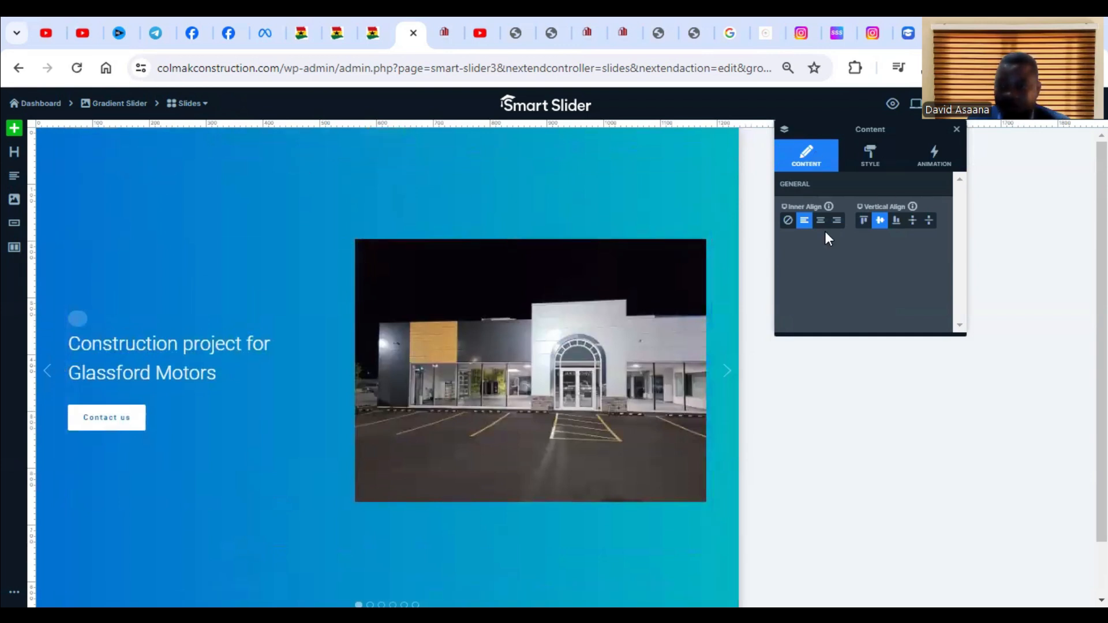
Look through the content layer's style settings for the background colour options.
click(880, 171)
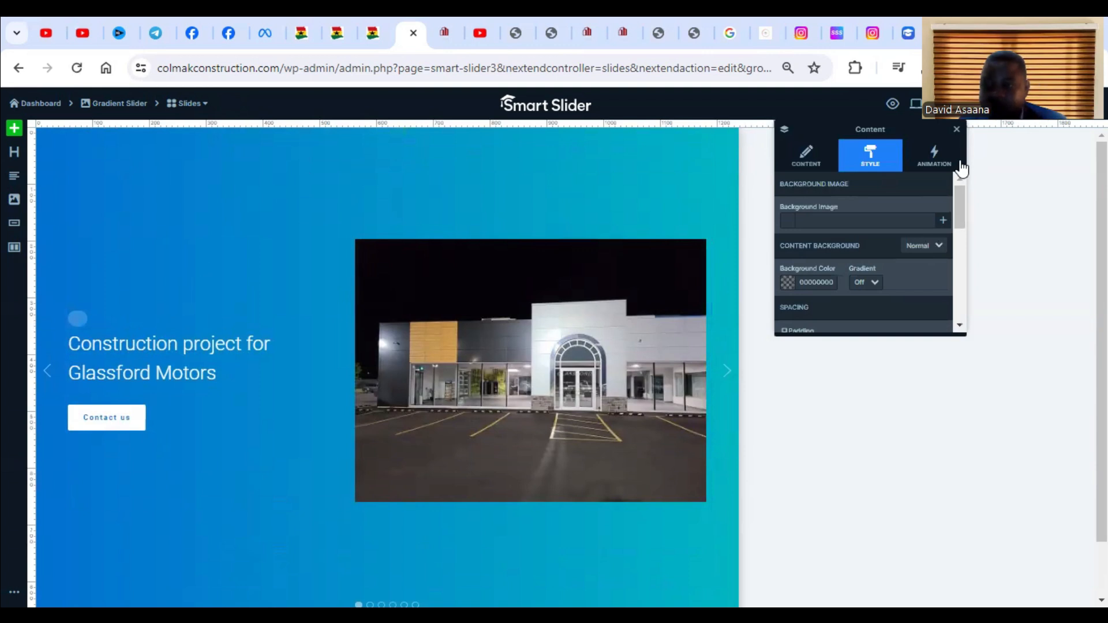
scroll(950, 240, down, 3)
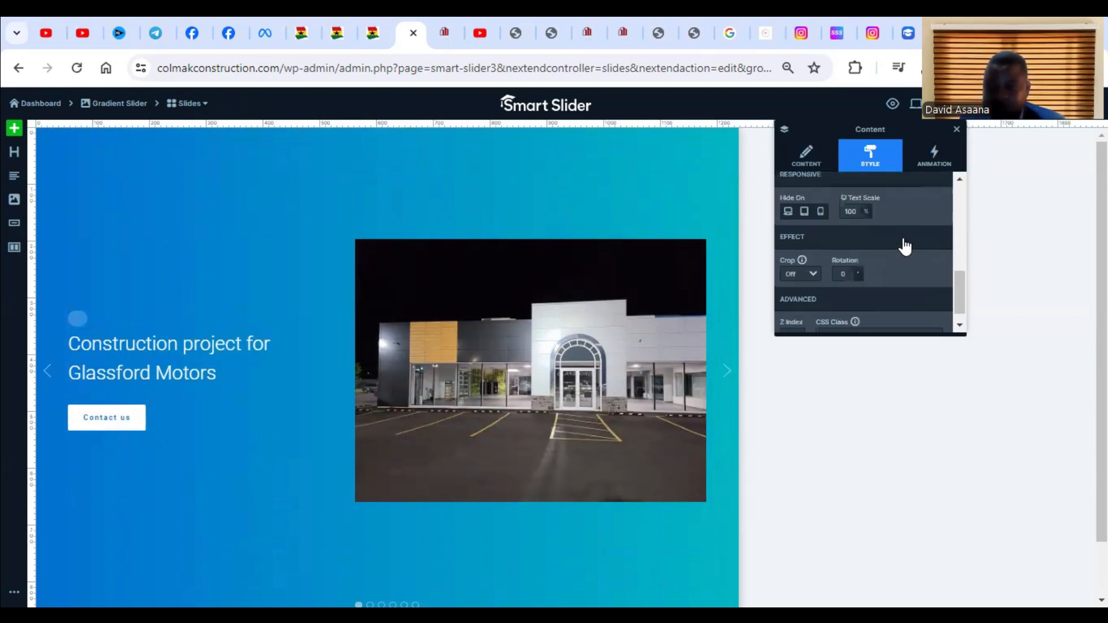
scroll(906, 245, up, 4)
click(810, 157)
click(887, 152)
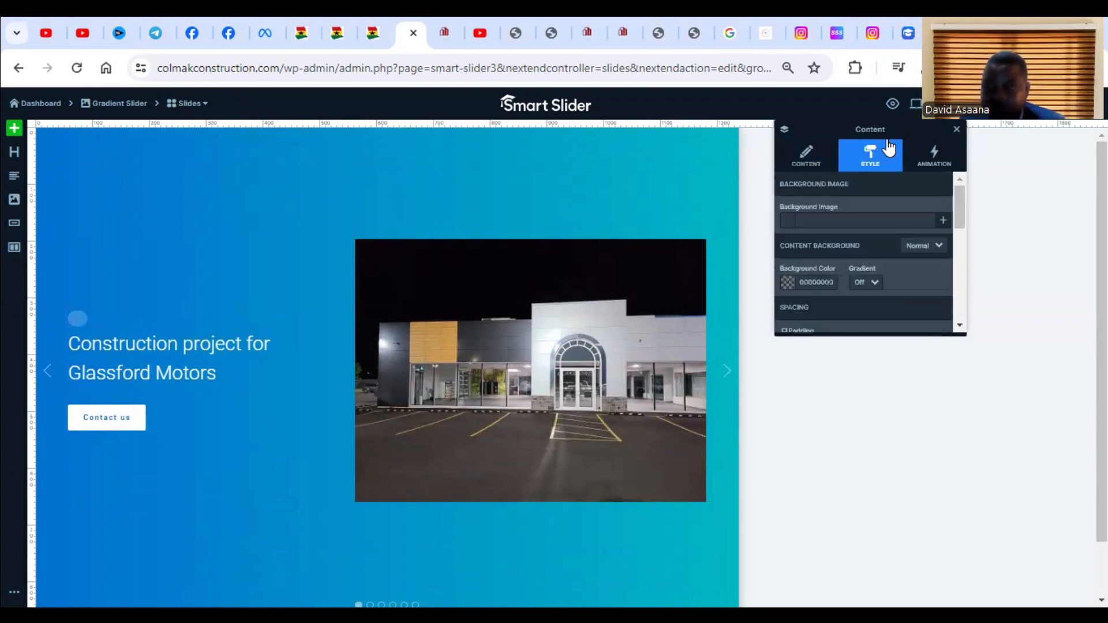
scroll(886, 213, down, 6)
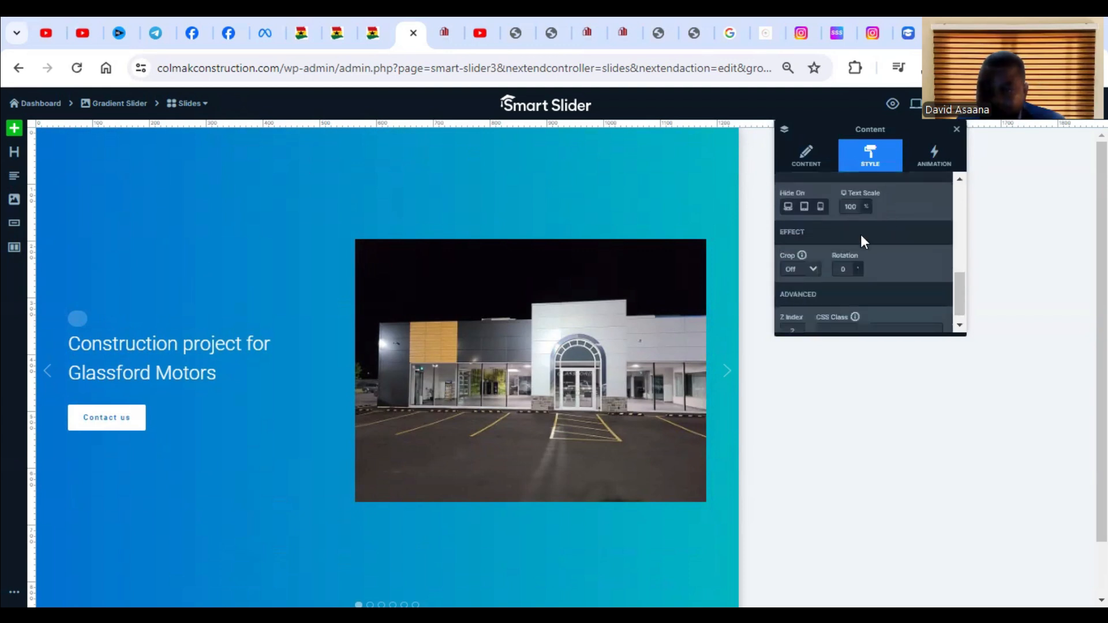
scroll(860, 242, up, 6)
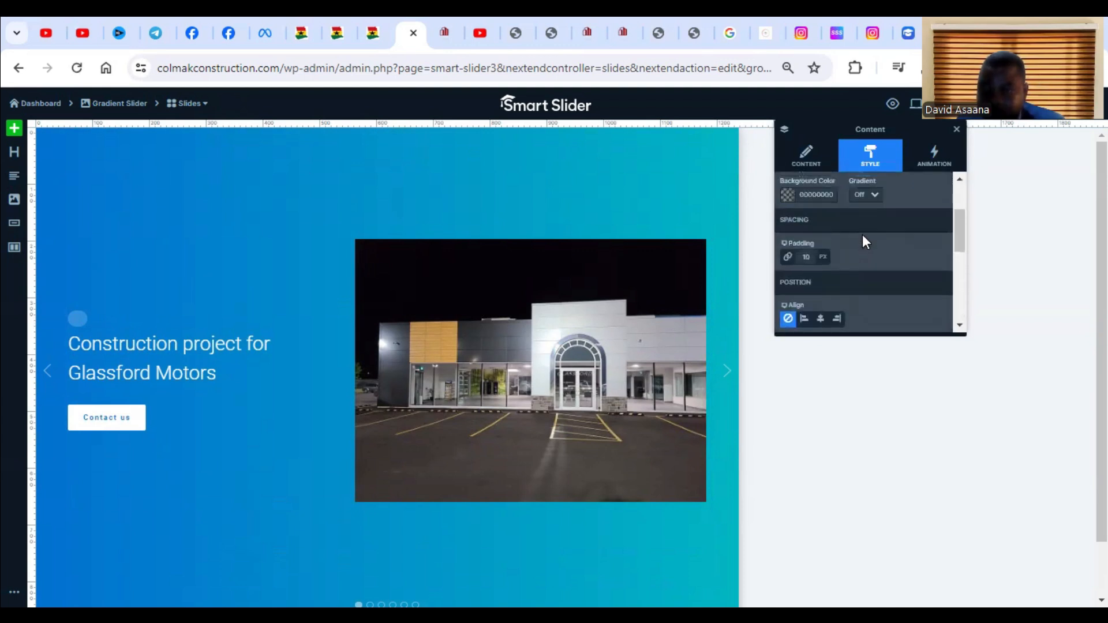
scroll(862, 233, up, 1)
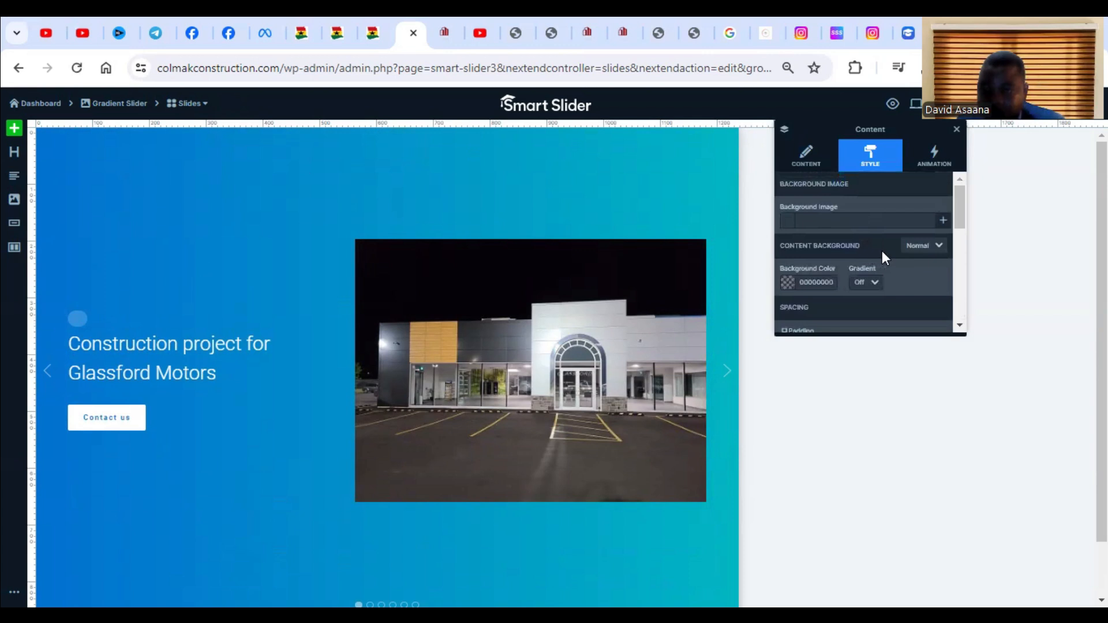
scroll(877, 261, down, 2)
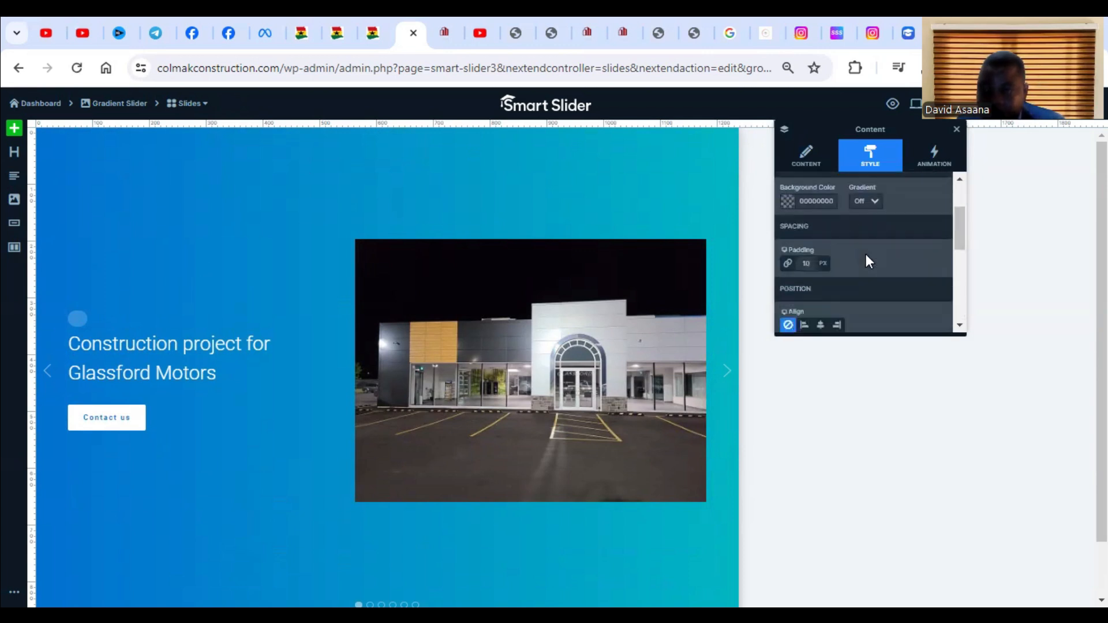
Set the background colour of Slide 1's content layer to the semi-transparent red FC00004D.
click(822, 199)
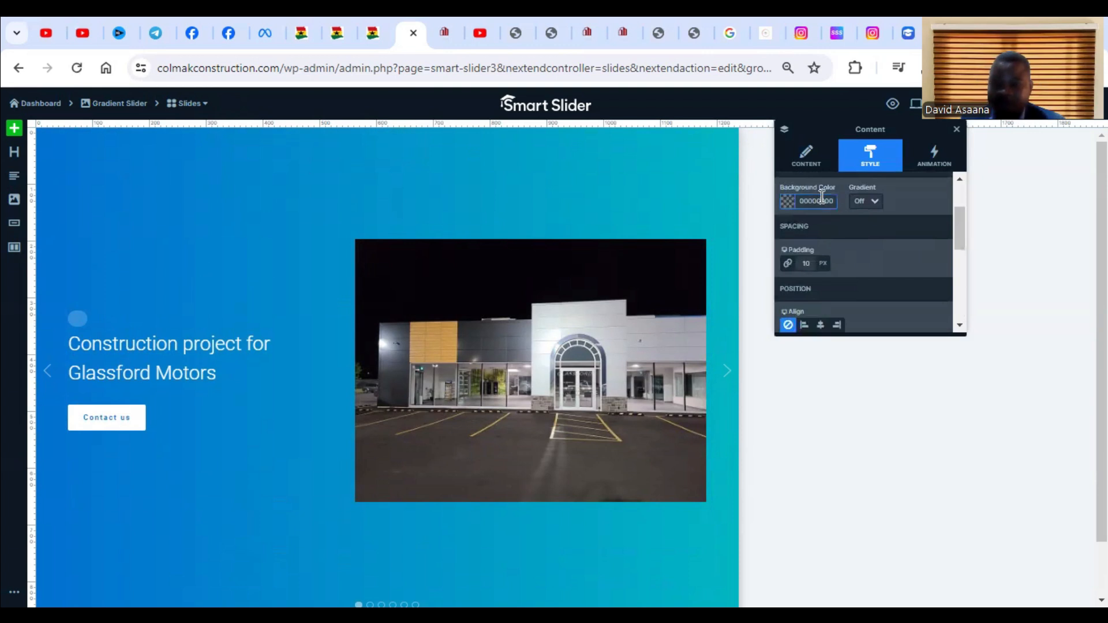
click(788, 202)
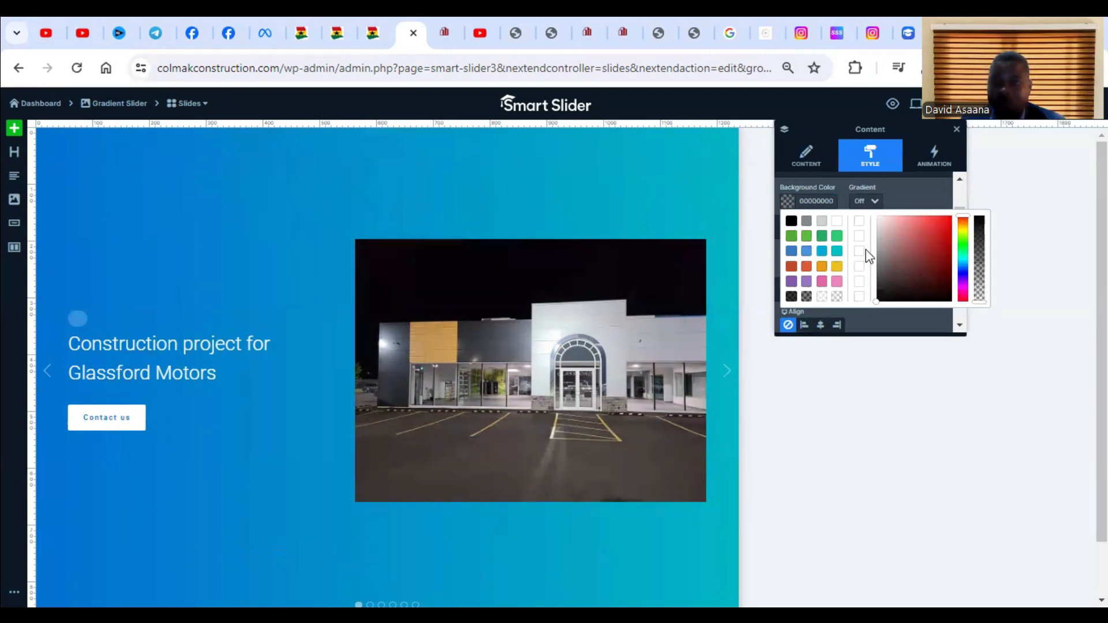
click(942, 218)
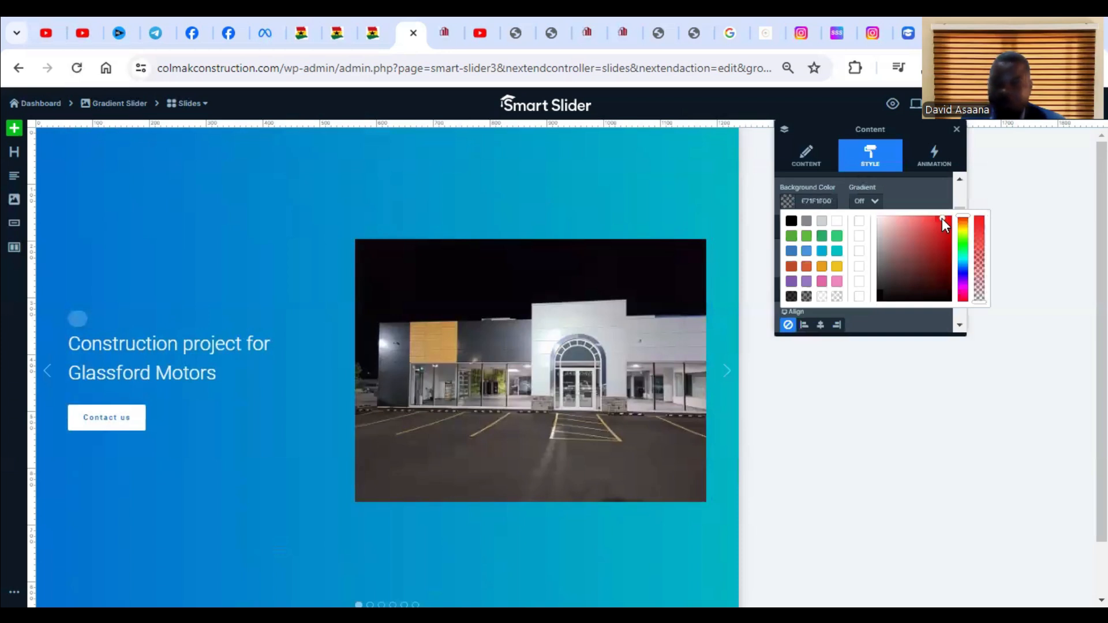
mouse_move(946, 220)
mouse_down()
mouse_move(951, 232)
mouse_move(871, 230)
mouse_move(965, 225)
mouse_up()
click(980, 228)
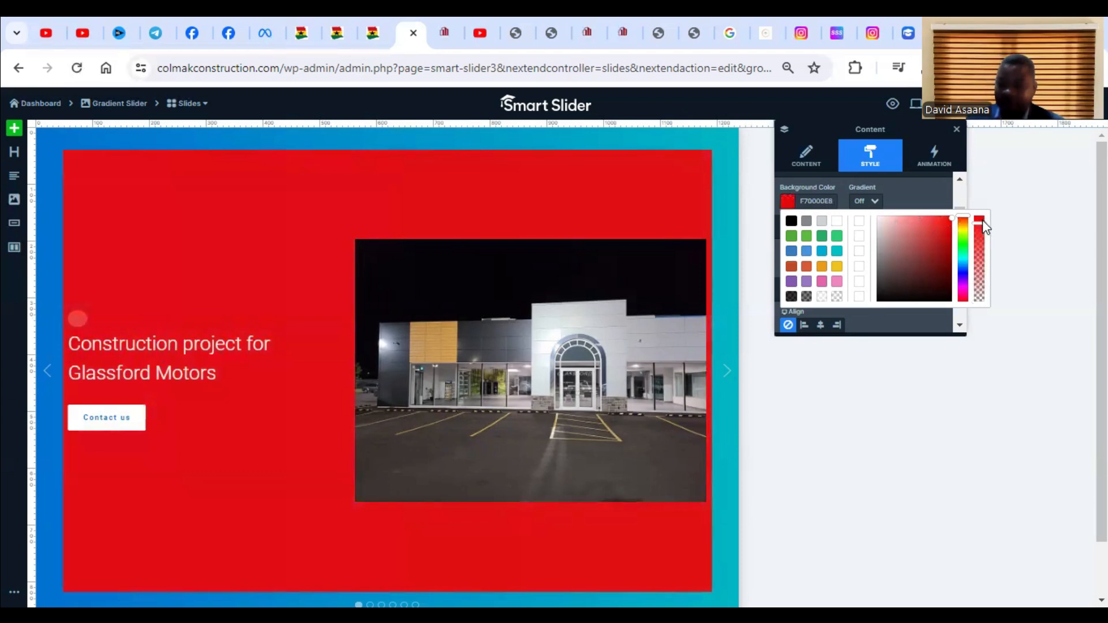
mouse_move(975, 221)
mouse_down()
mouse_move(978, 290)
mouse_move(988, 225)
mouse_up()
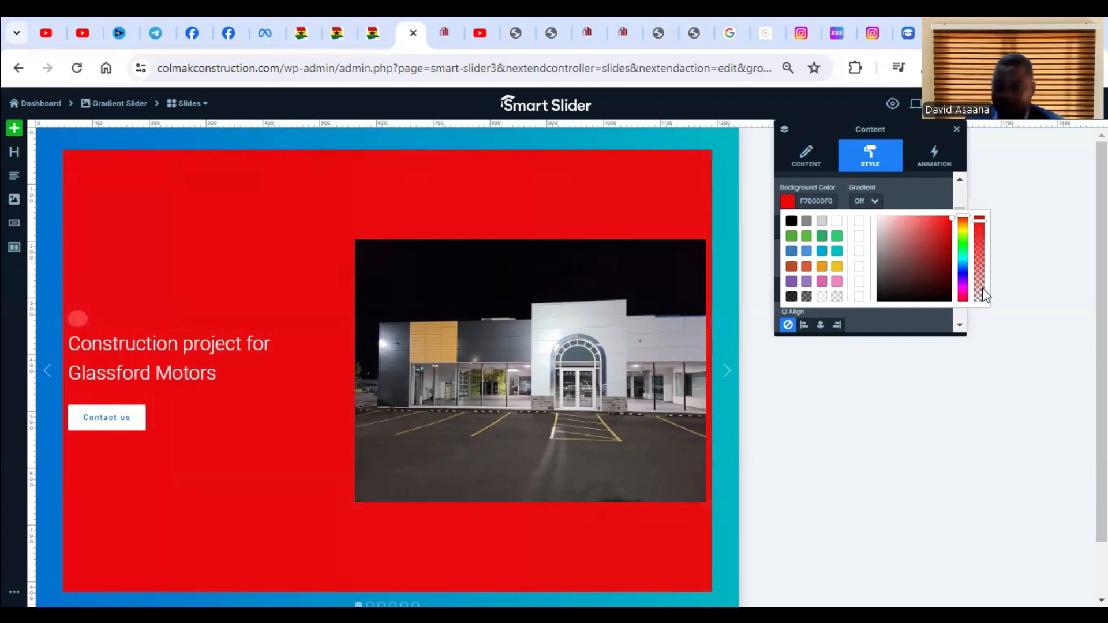
drag(981, 221, 982, 275)
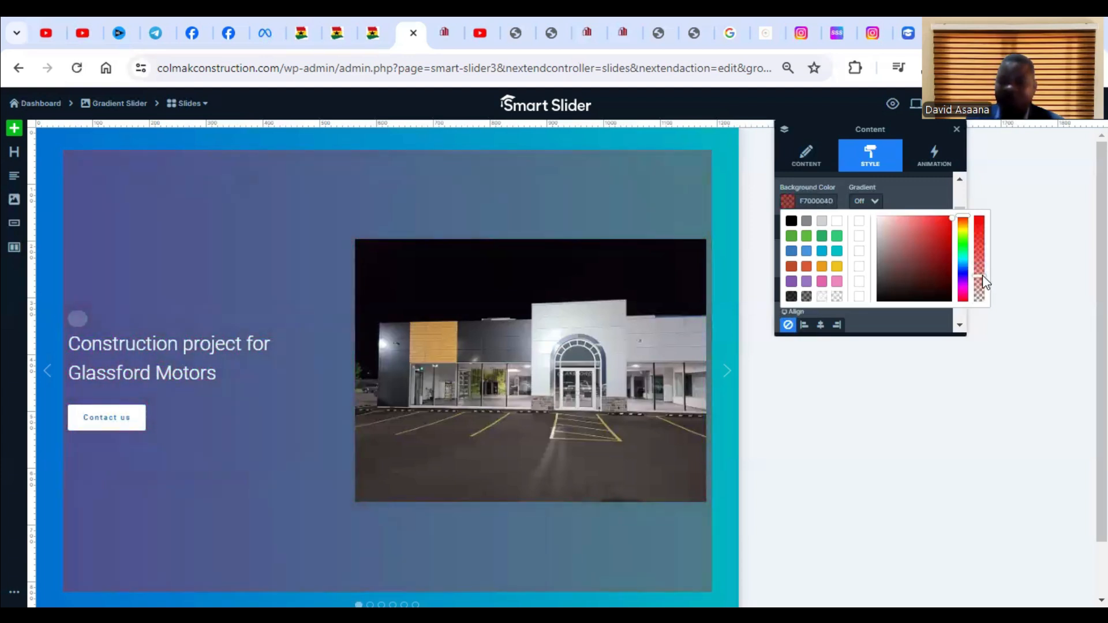
mouse_move(950, 218)
mouse_down()
mouse_move(912, 237)
mouse_move(871, 306)
mouse_move(909, 242)
mouse_move(954, 215)
mouse_up()
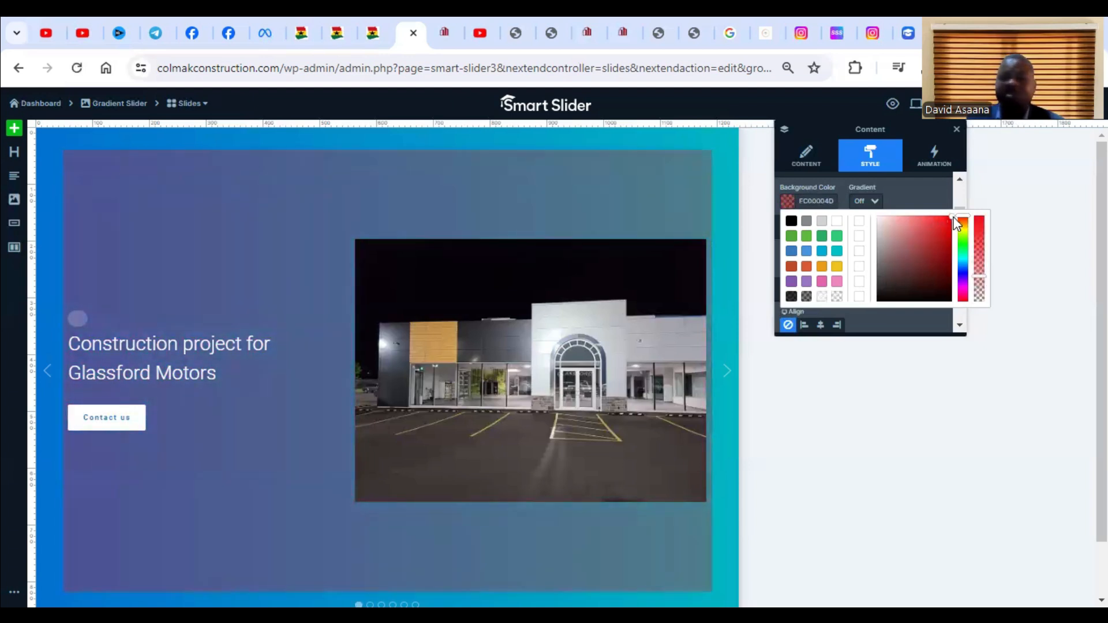